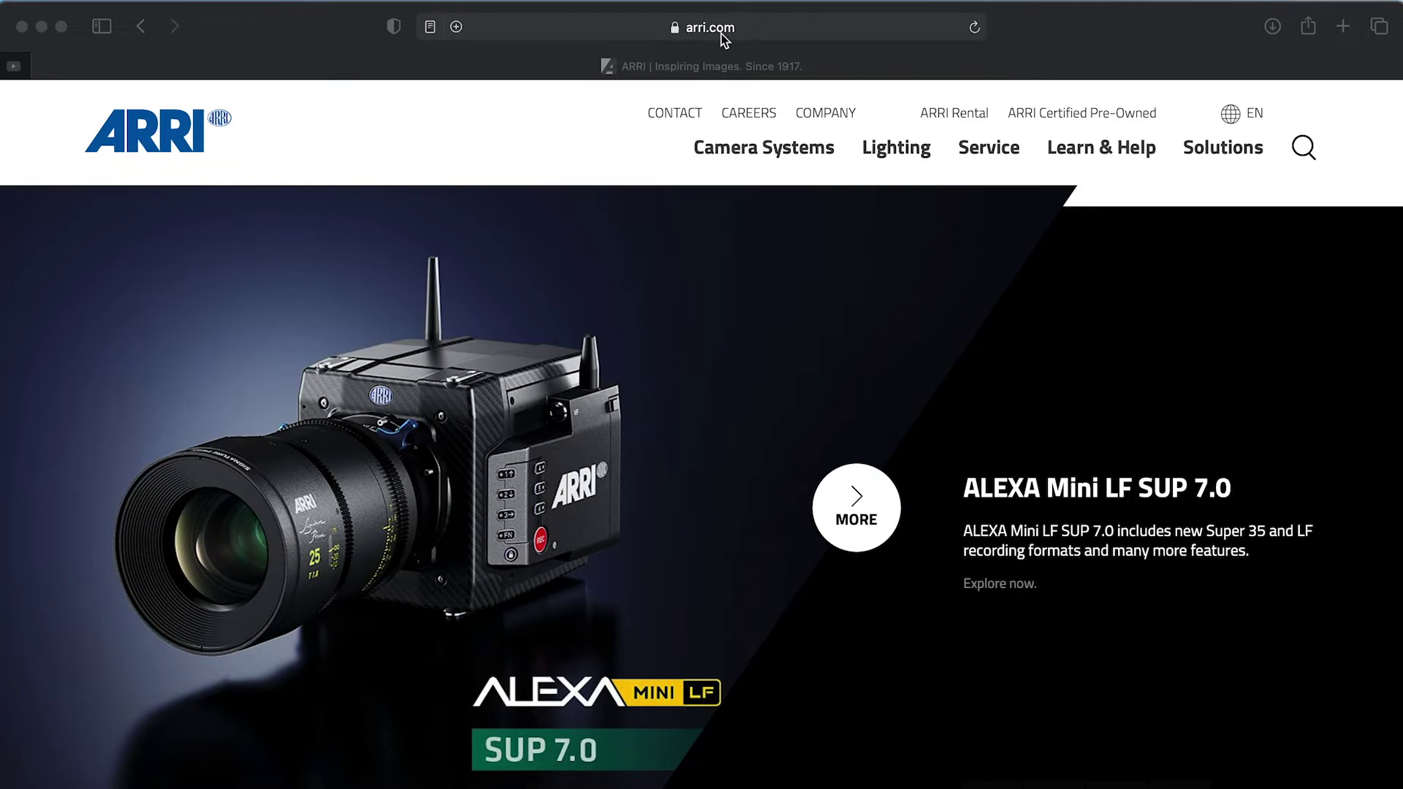
Step: Go to Tools & Apps from ARRI's Learn & Help menu and scroll to the Camera Simulators tile
scroll(1158, 264, down, 1)
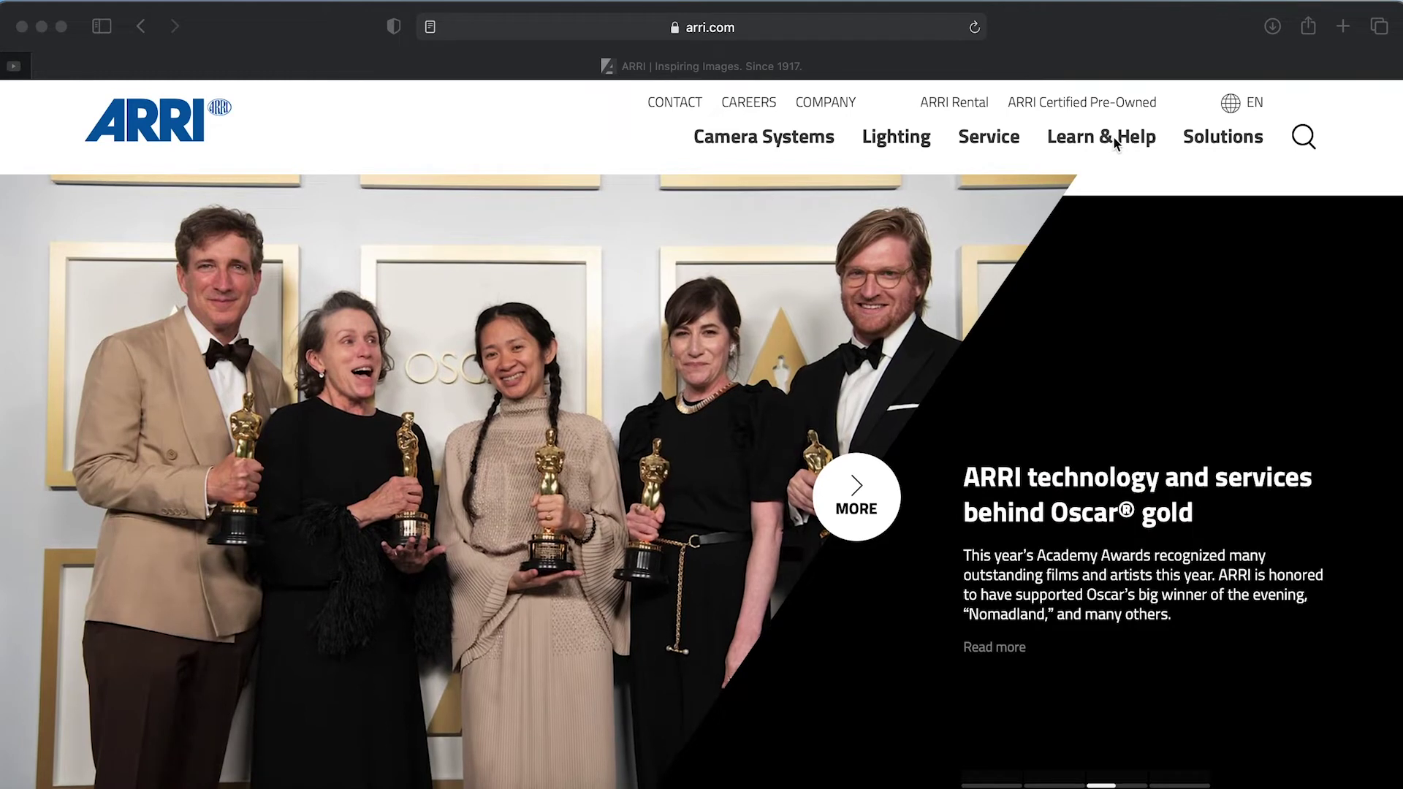
click(1105, 137)
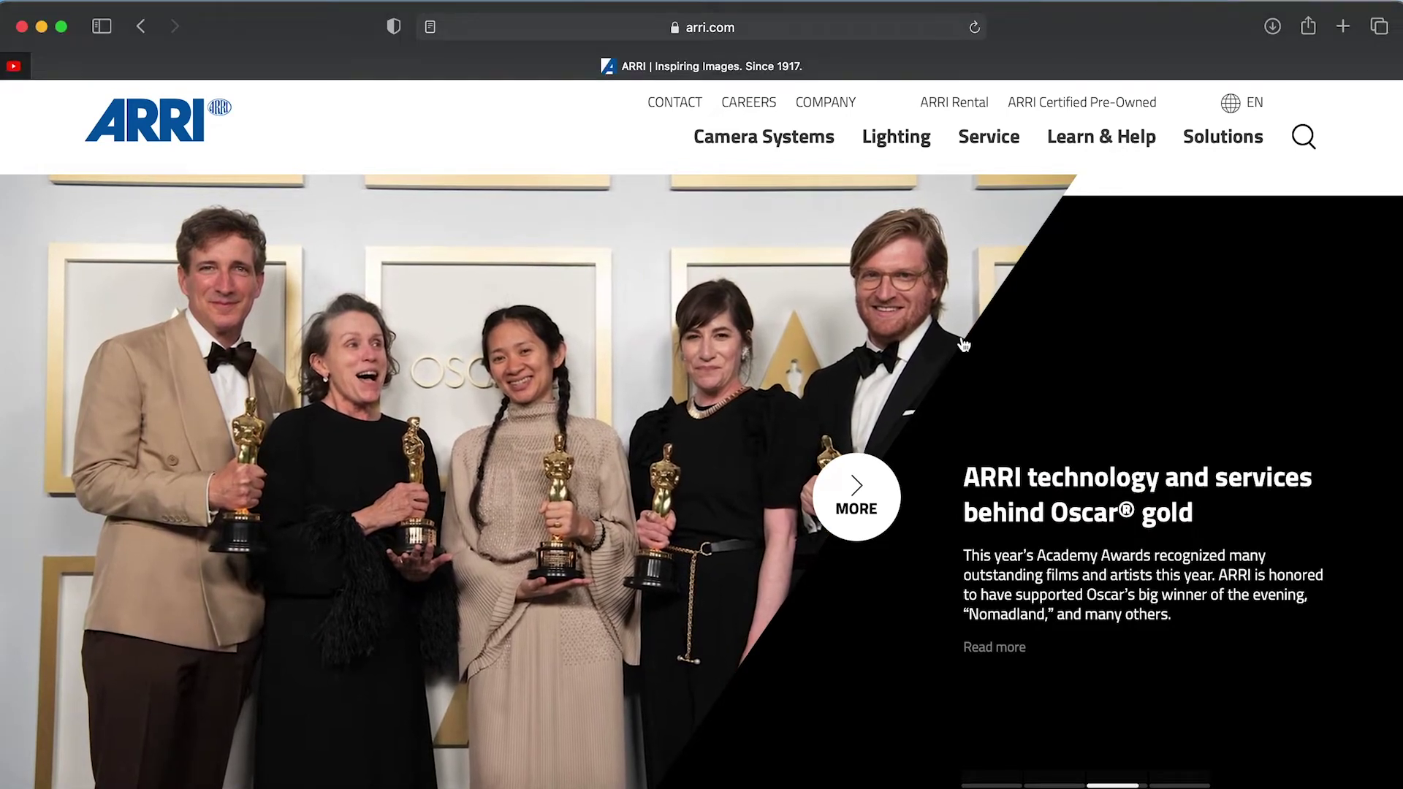
click(1083, 149)
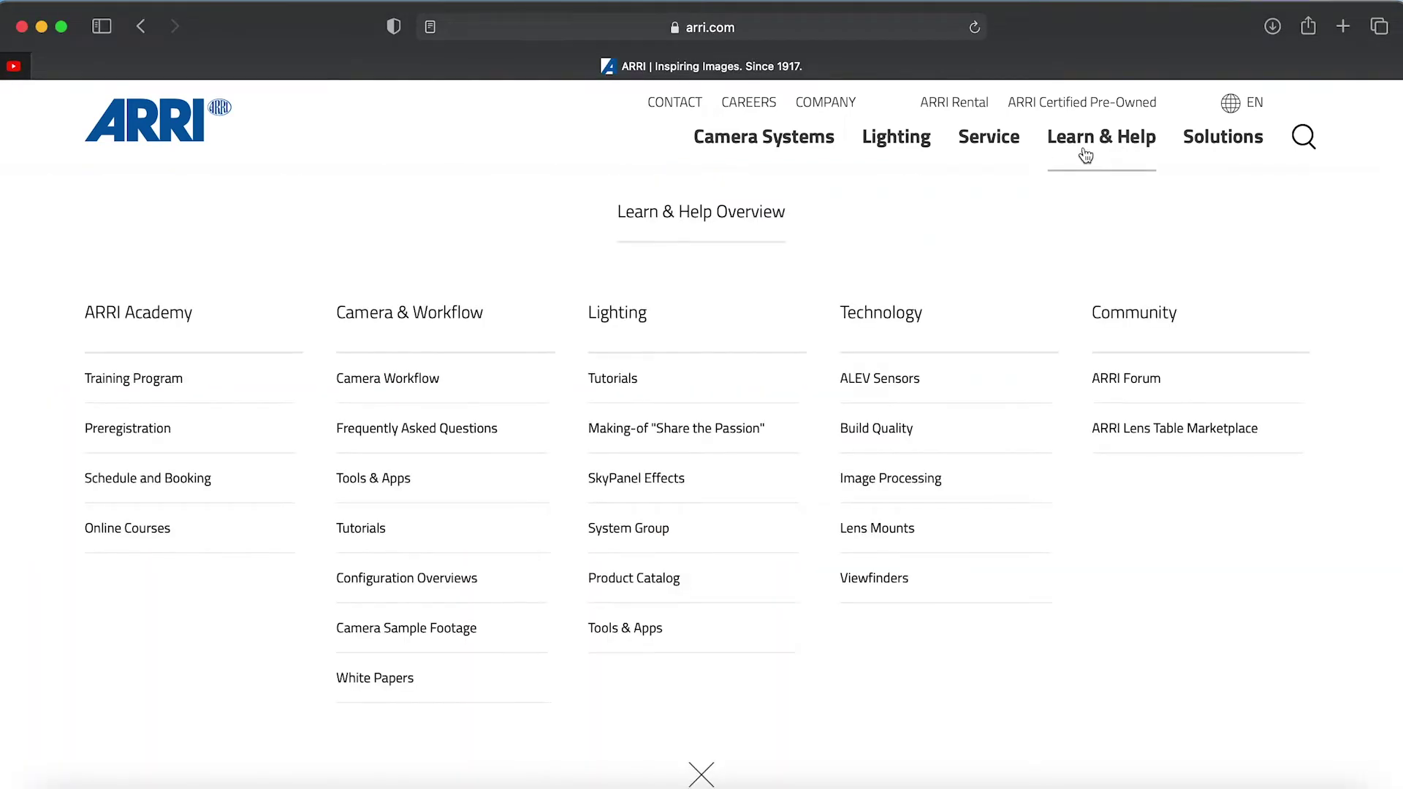
scroll(293, 602, down, 1)
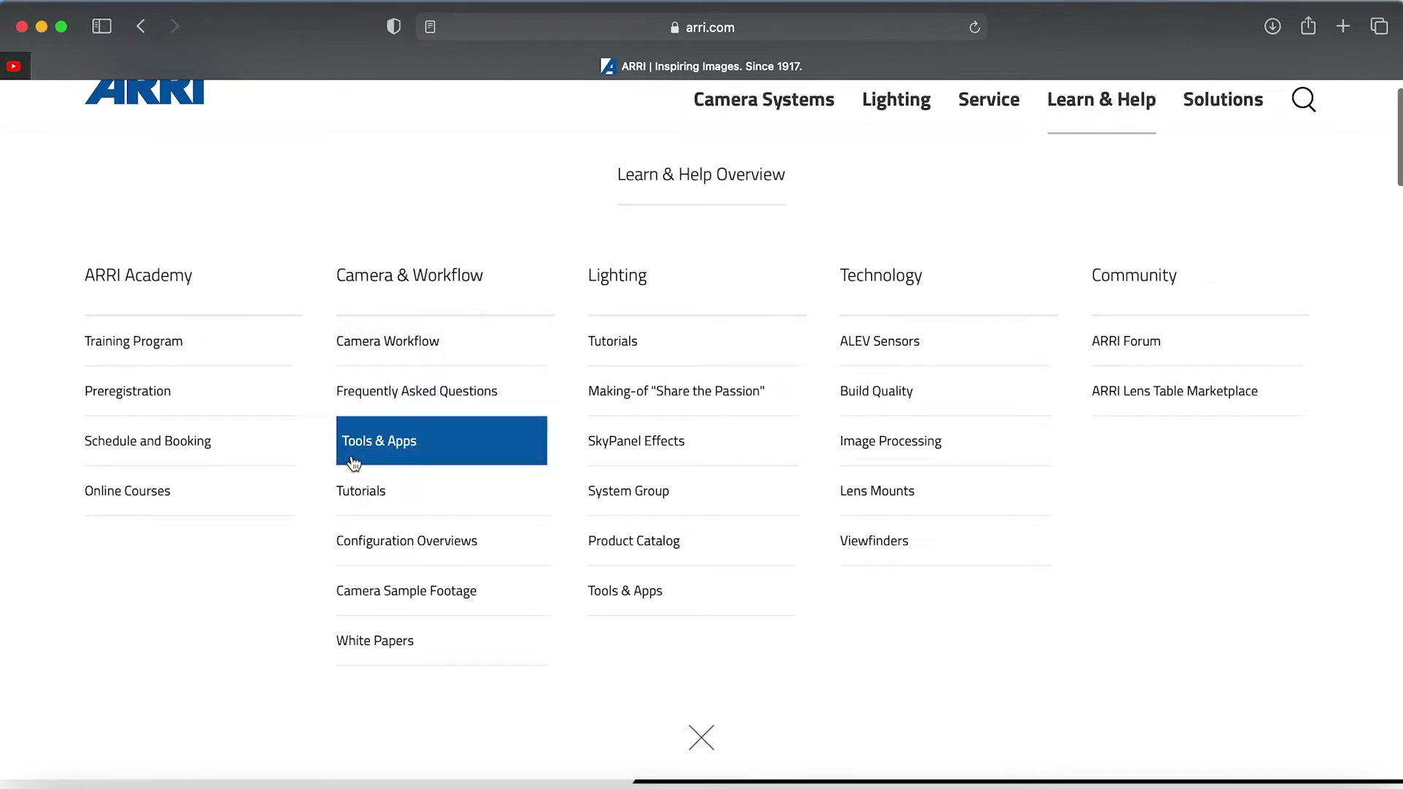
click(415, 449)
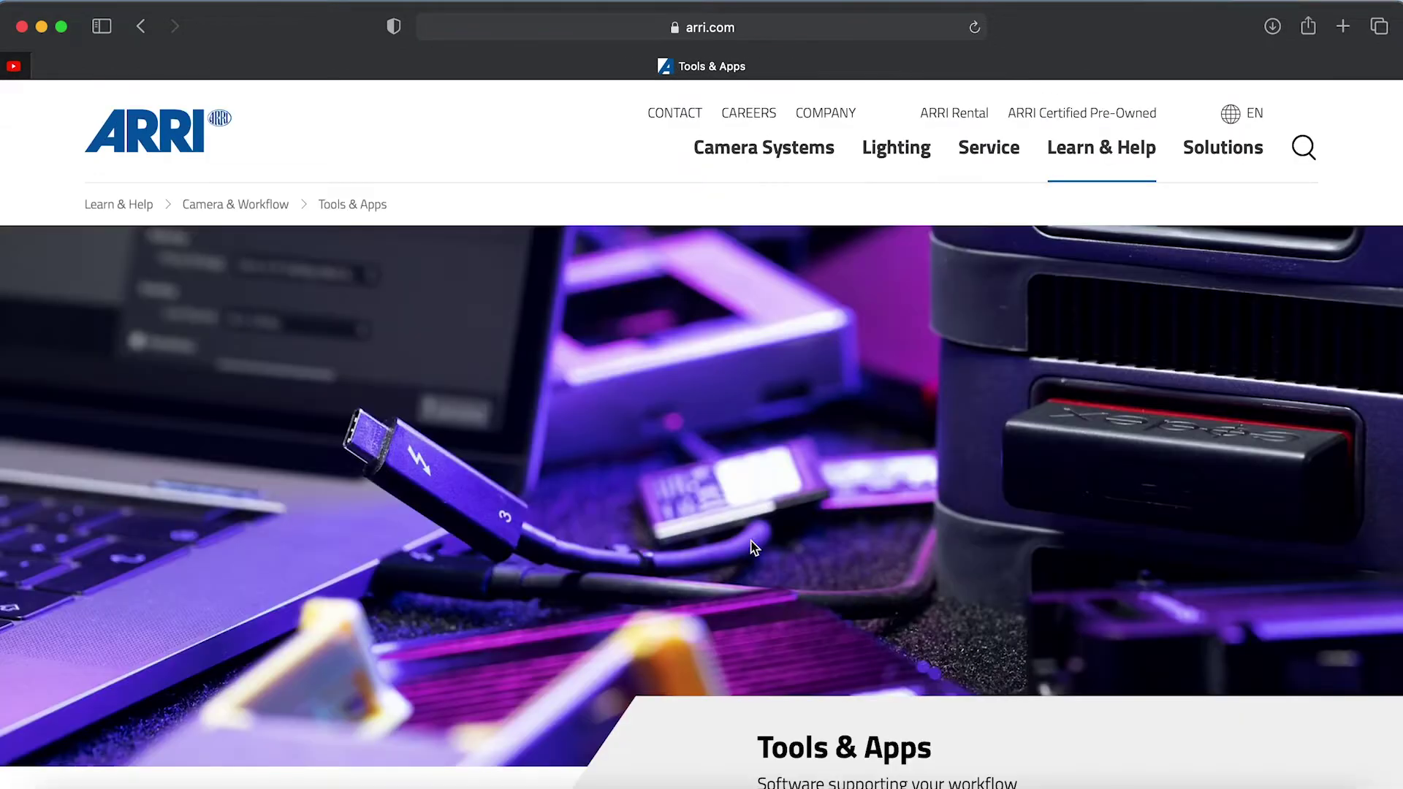
scroll(754, 548, down, 20)
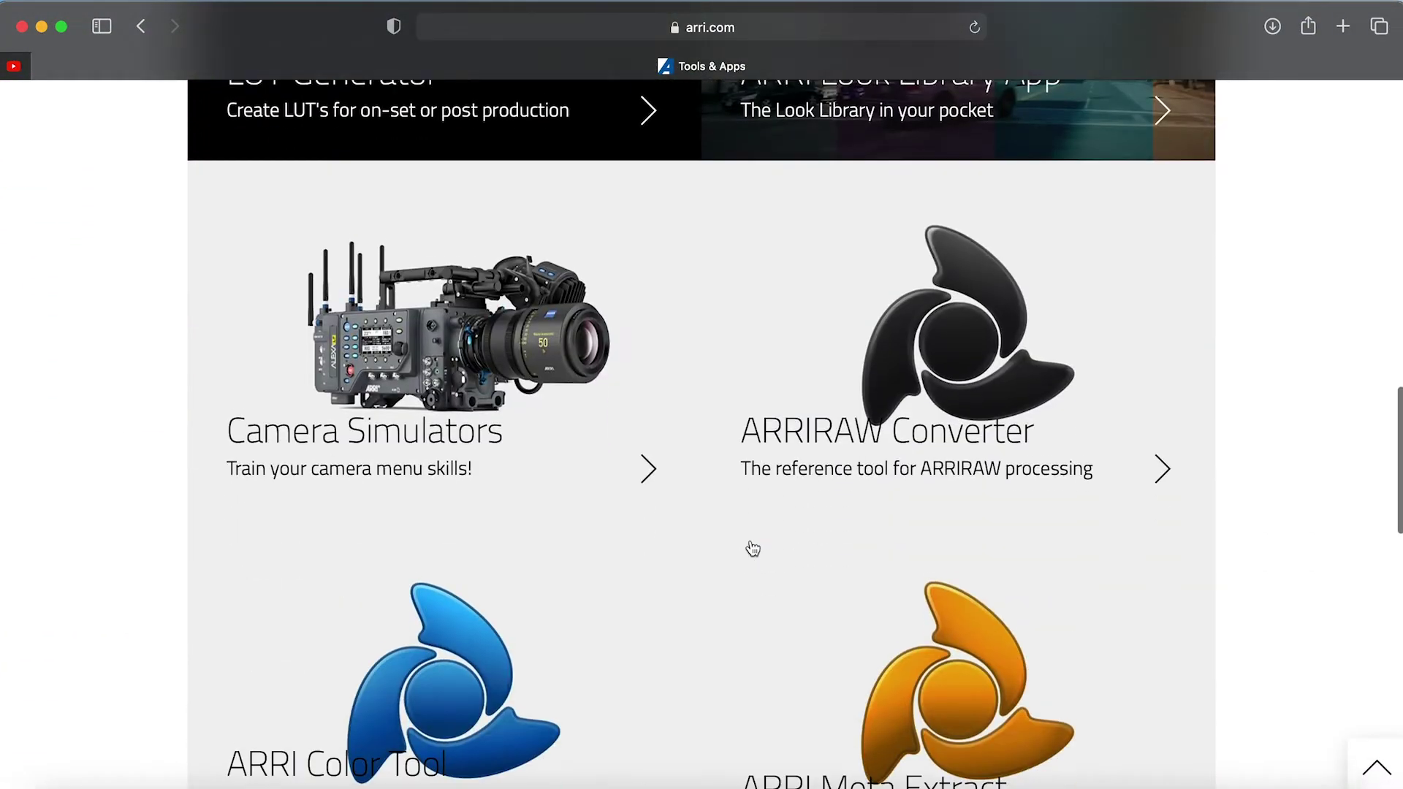
scroll(752, 549, down, 1)
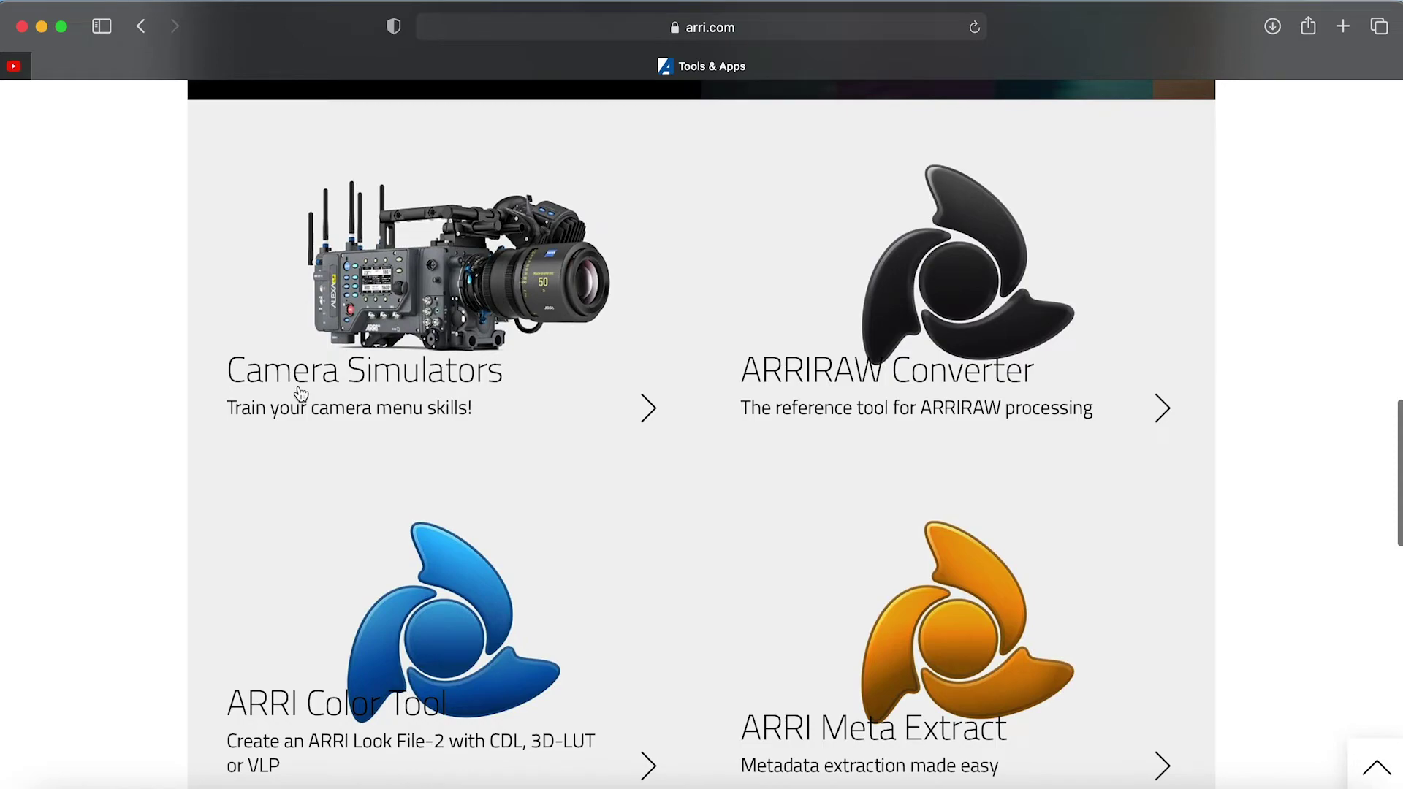
Step: Open the Camera Simulators page and skim the first simulators listed
click(530, 378)
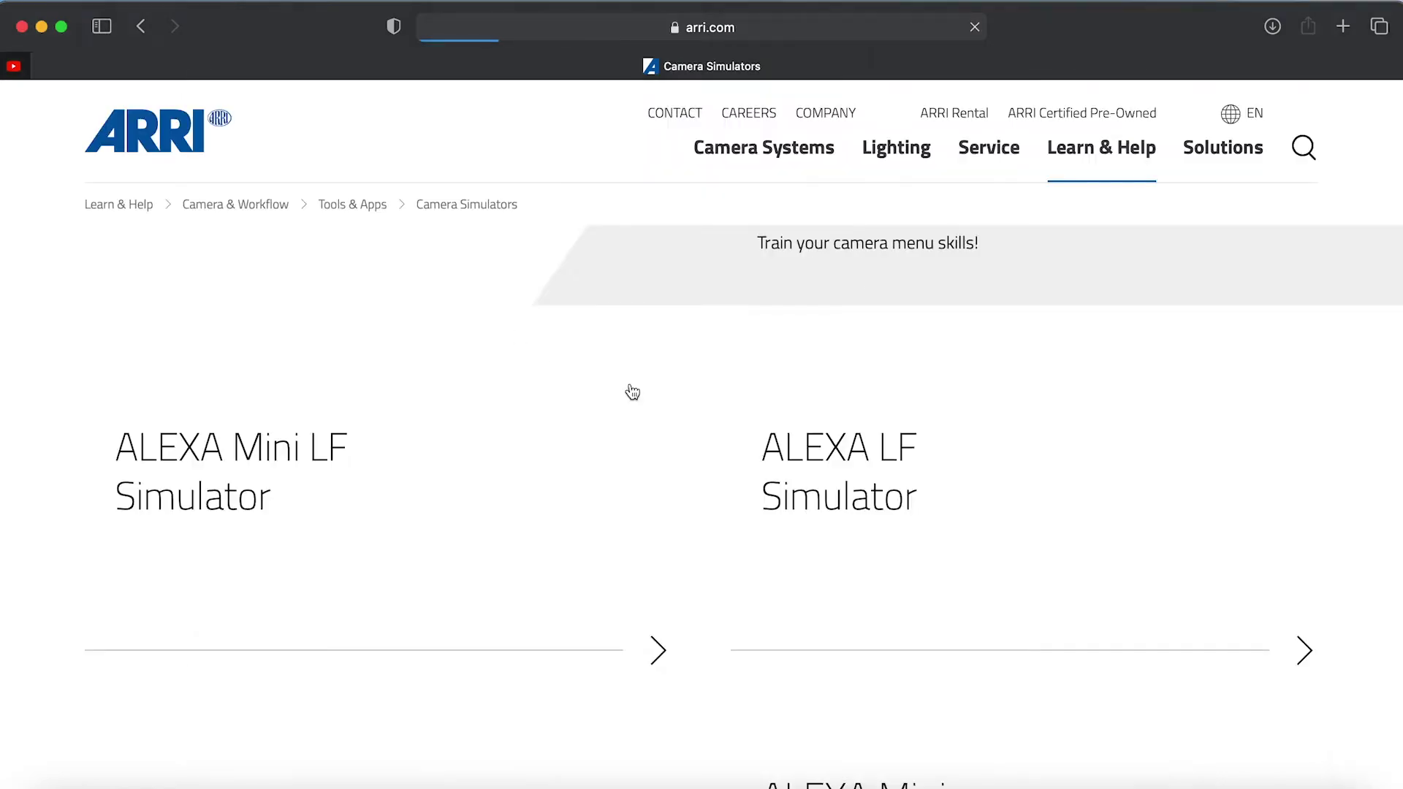
scroll(726, 475, down, 10)
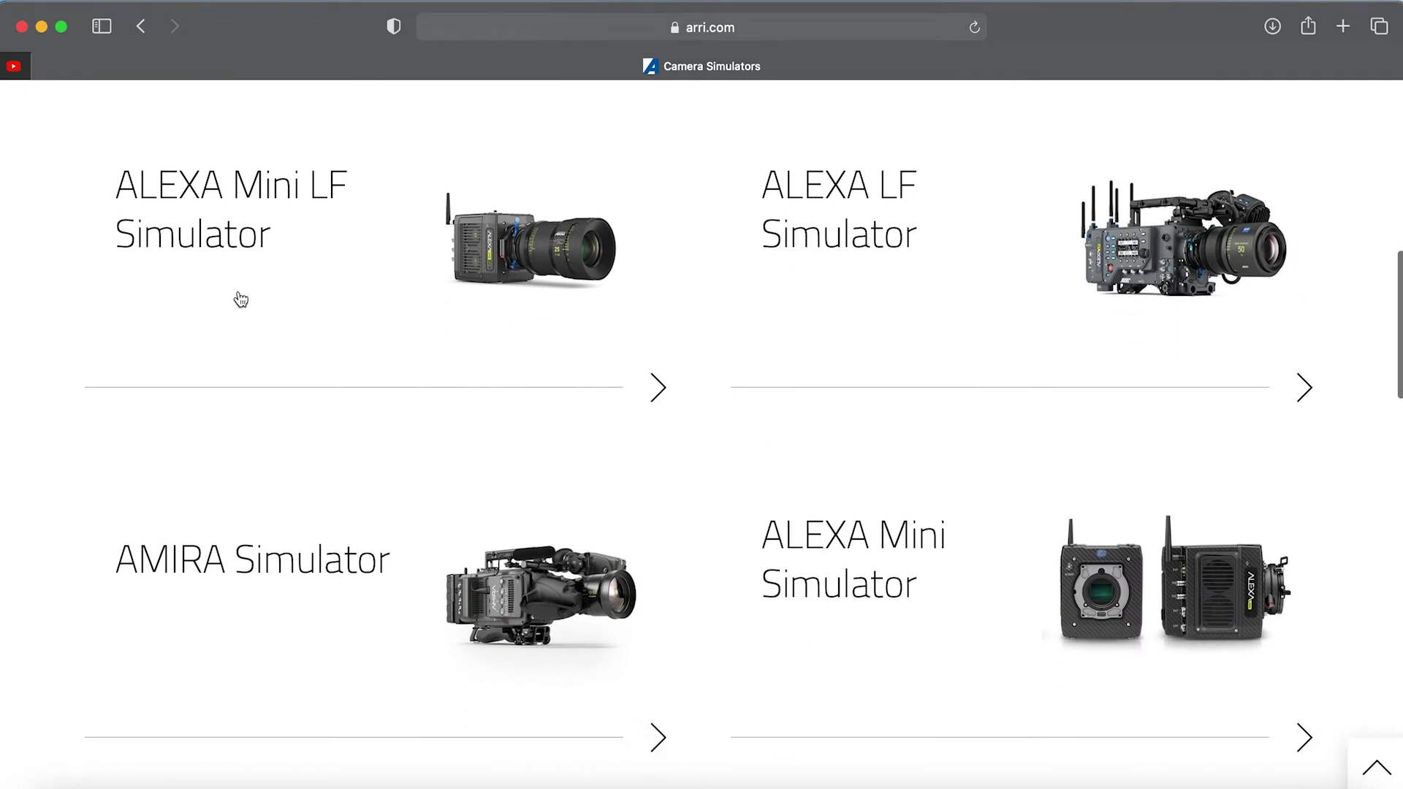
scroll(1372, 245, down, 7)
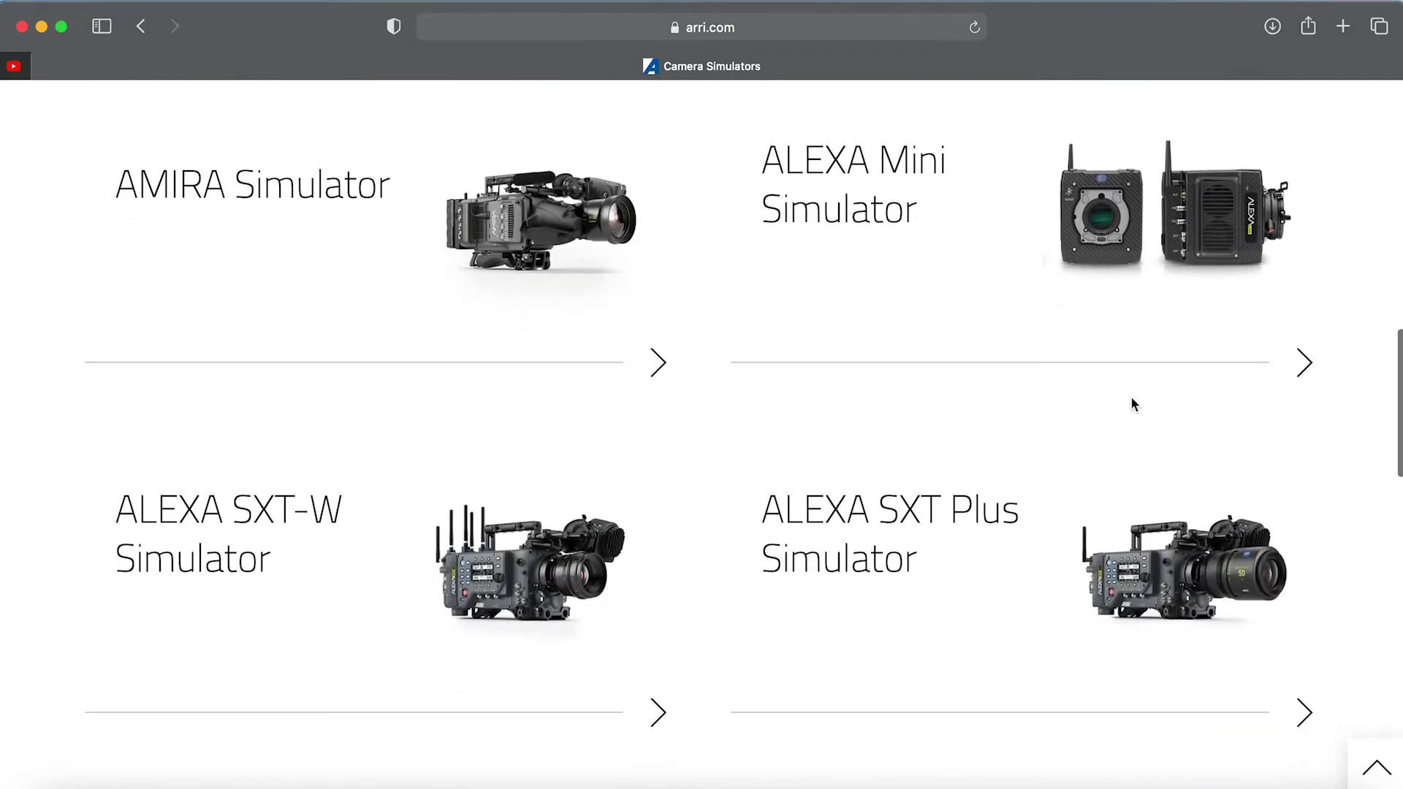
scroll(1033, 491, down, 8)
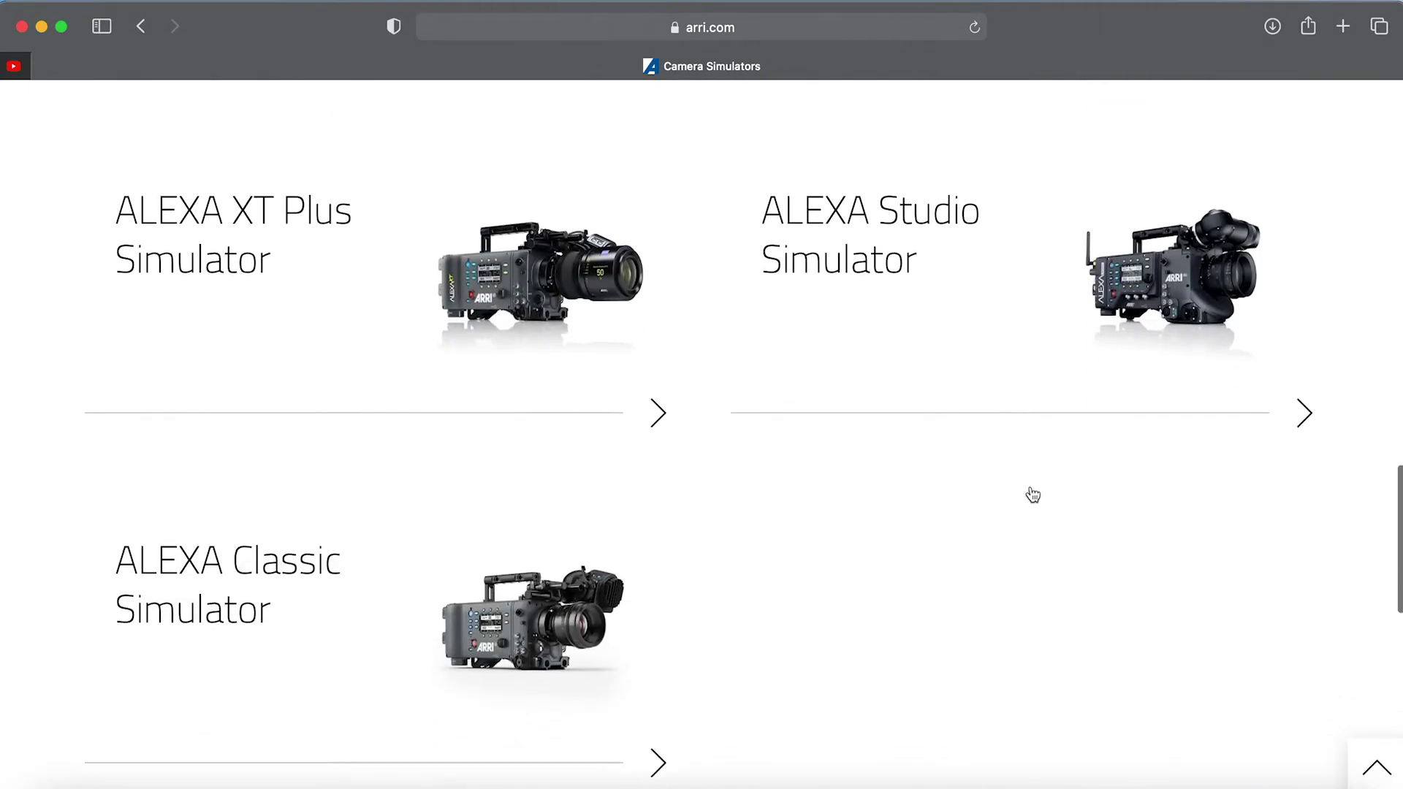
scroll(1033, 495, up, 12)
scroll(775, 491, up, 4)
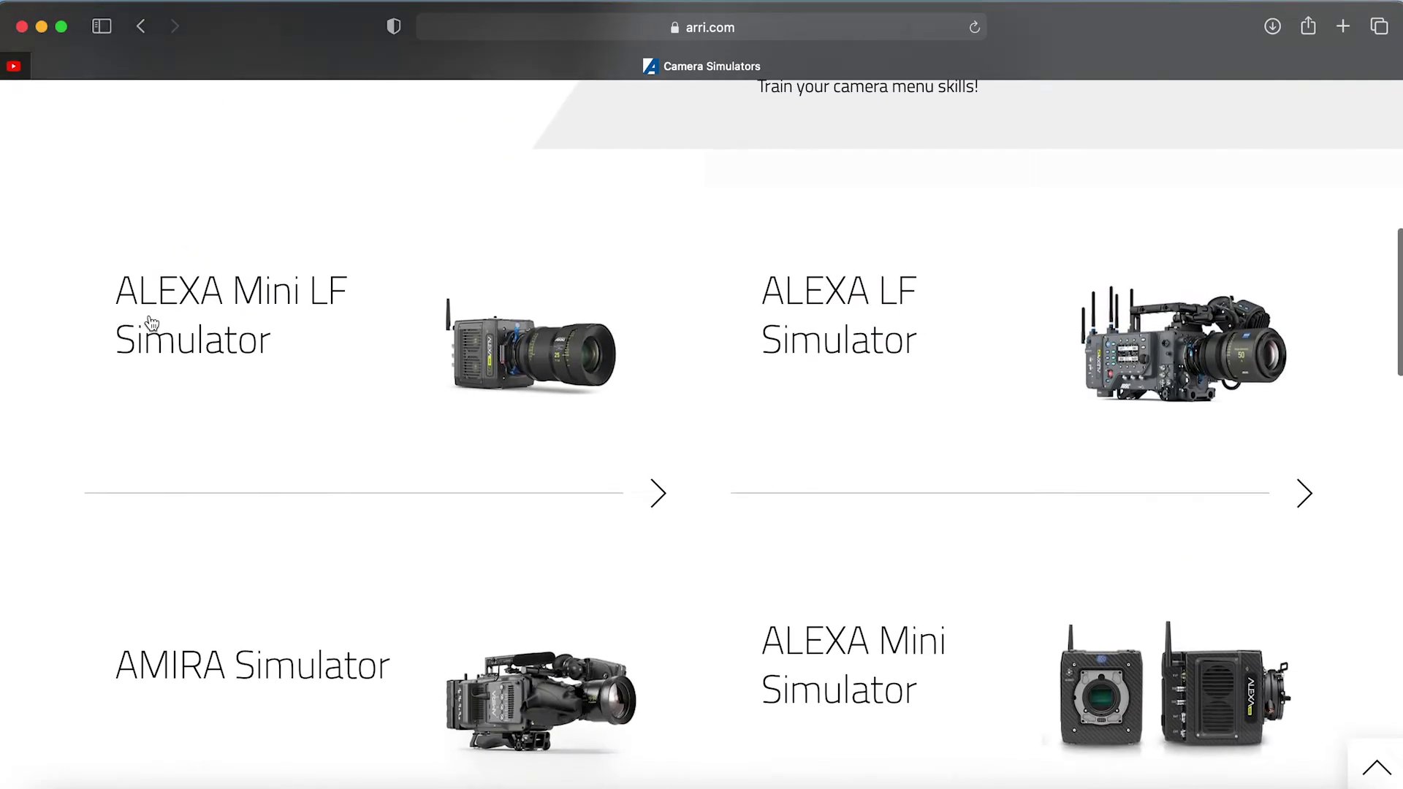
Step: Scroll down the simulator list until the ALEXA XT Plus Simulator tile is visible
scroll(902, 329, down, 3)
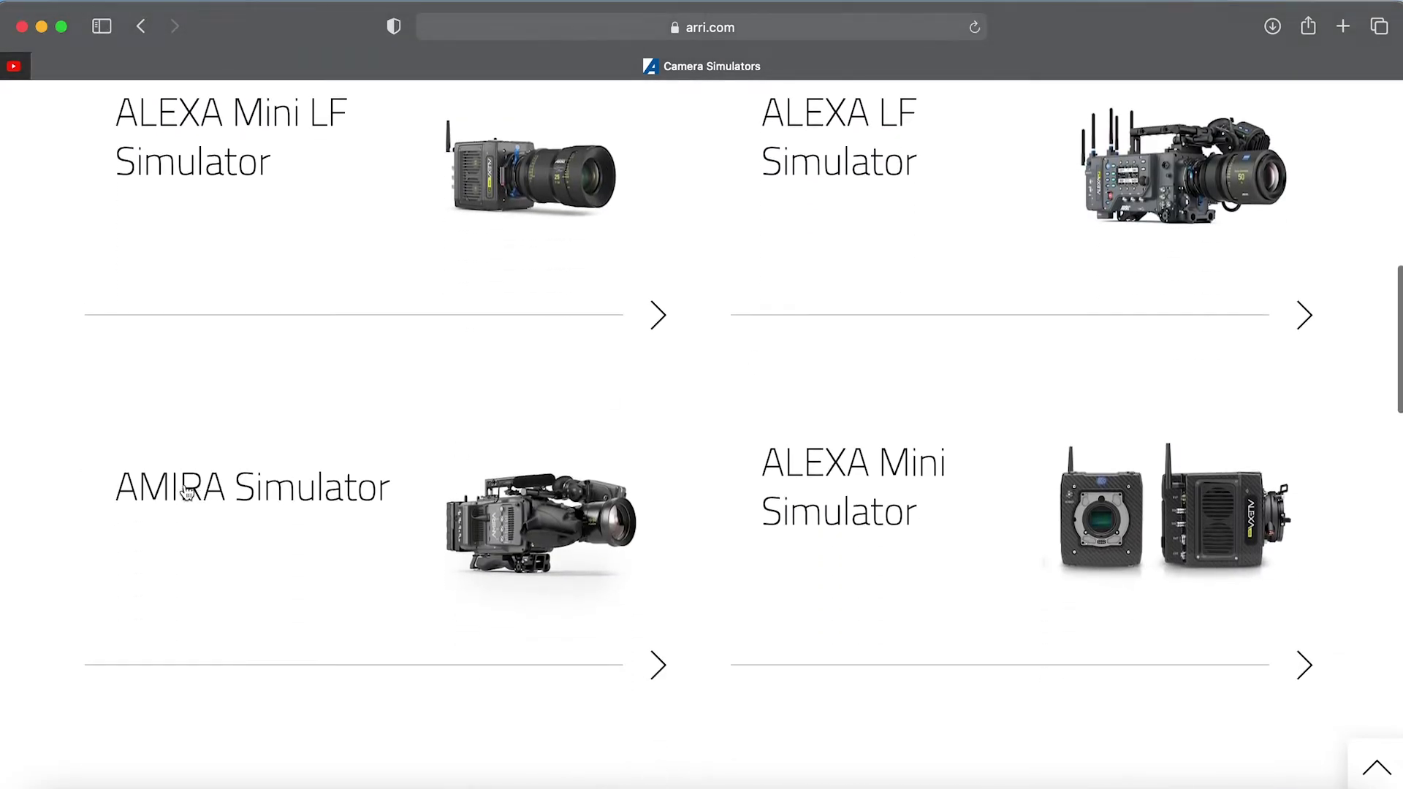
scroll(945, 569, down, 6)
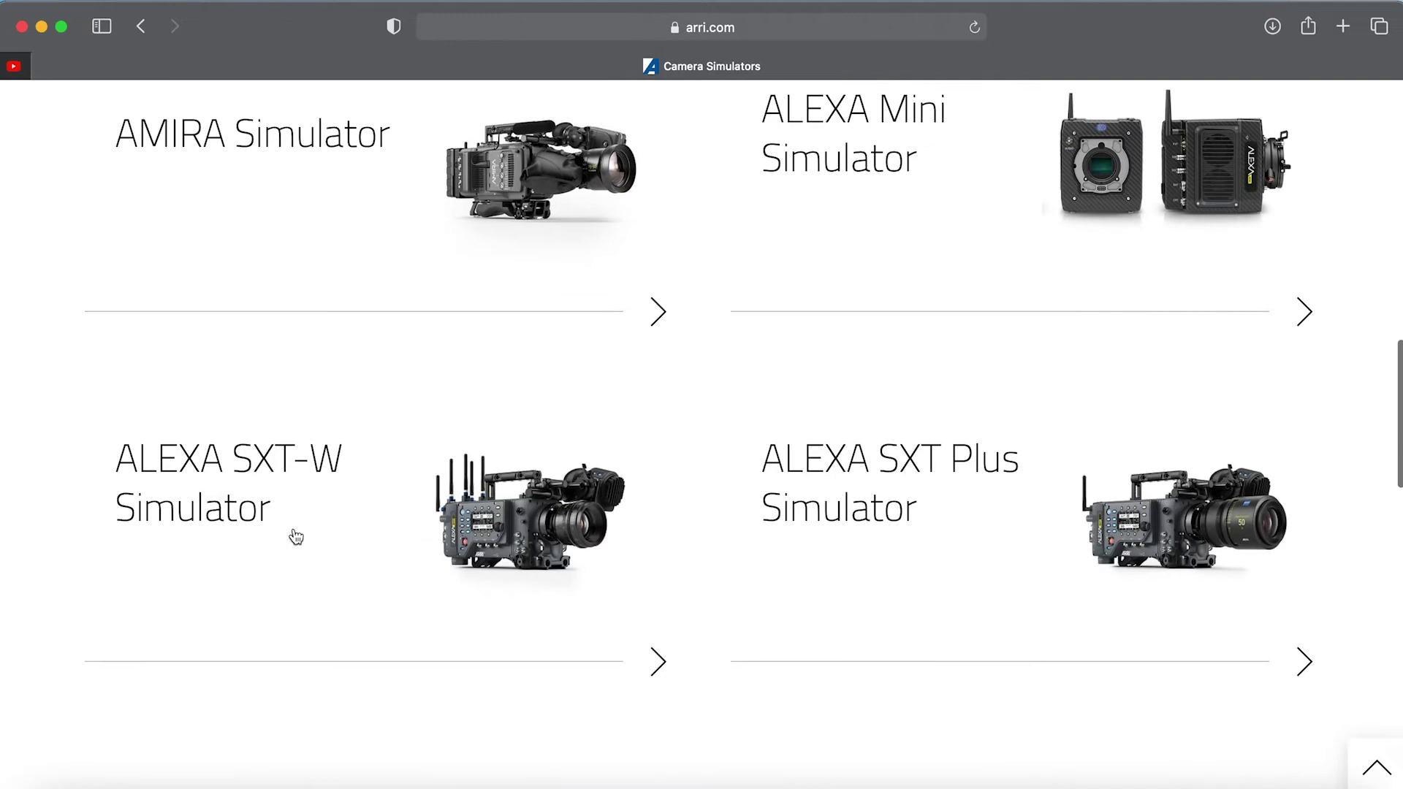
scroll(973, 538, down, 3)
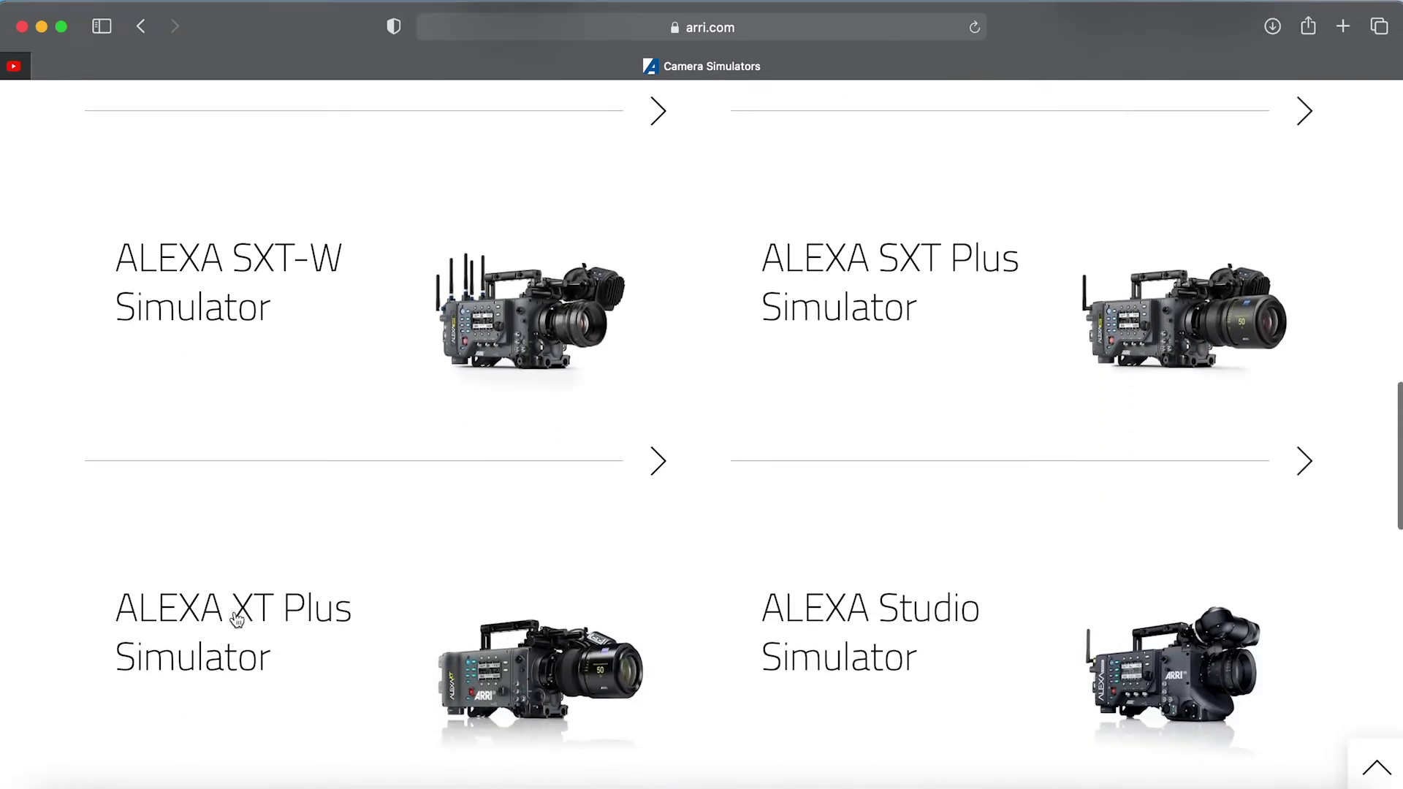
scroll(875, 668, down, 5)
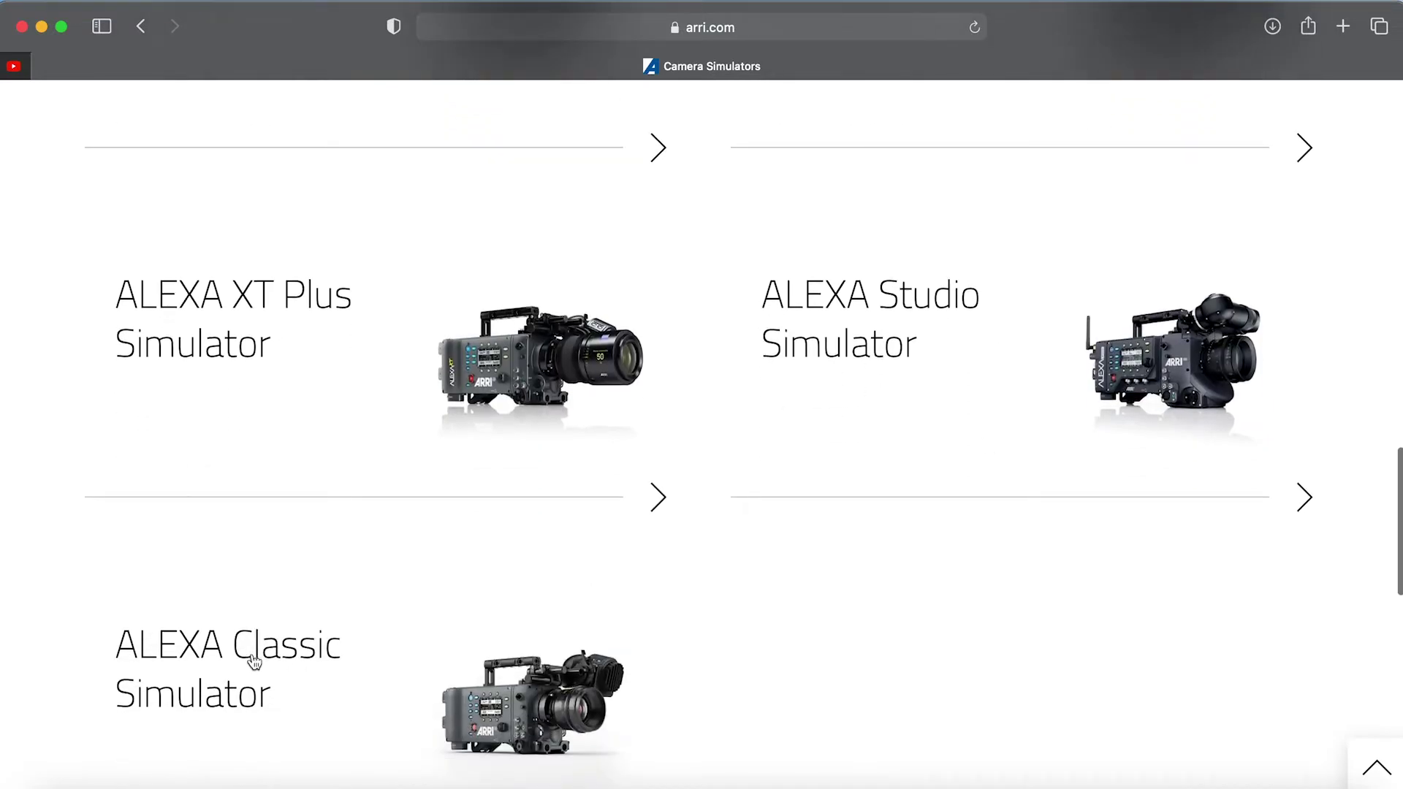
scroll(870, 628, up, 4)
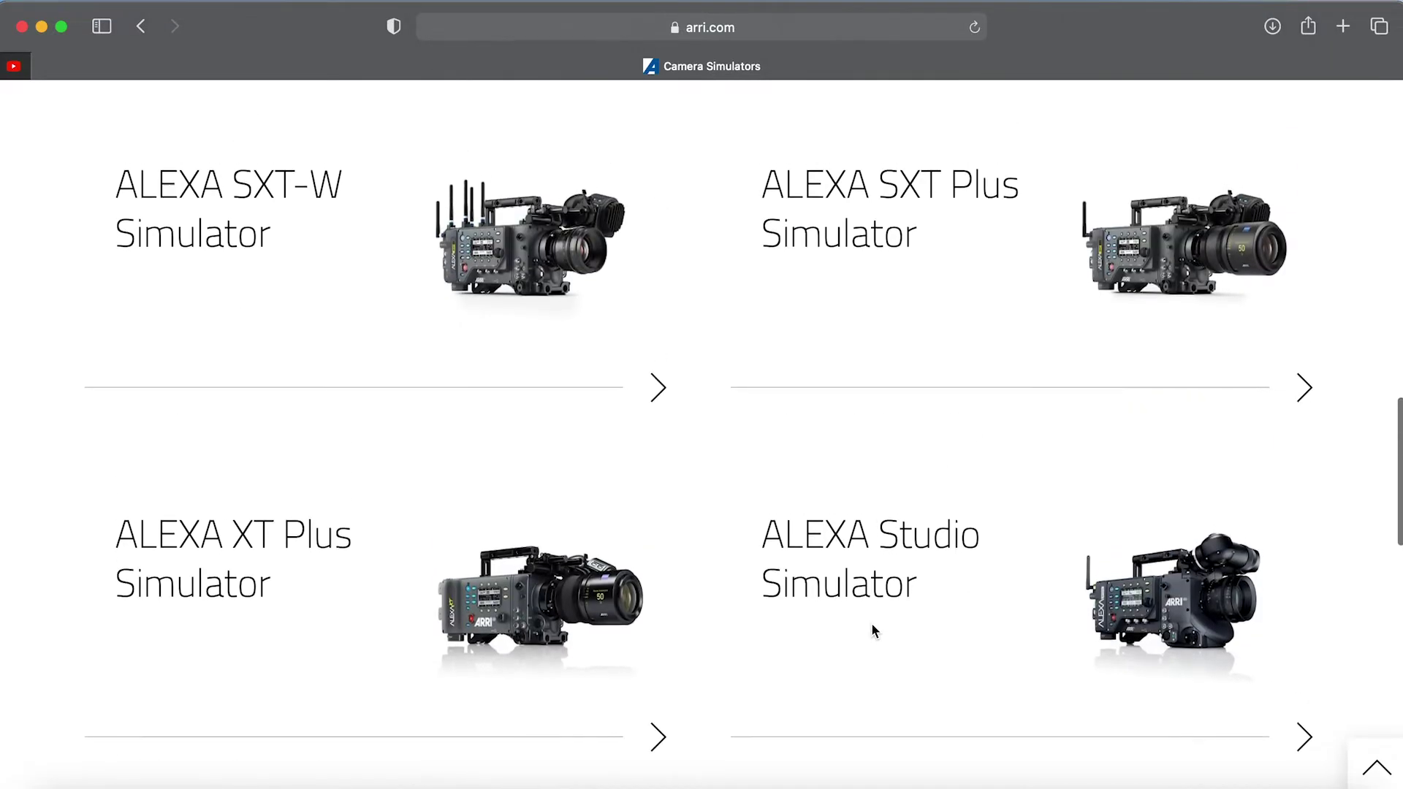
scroll(874, 630, up, 1)
scroll(369, 617, down, 2)
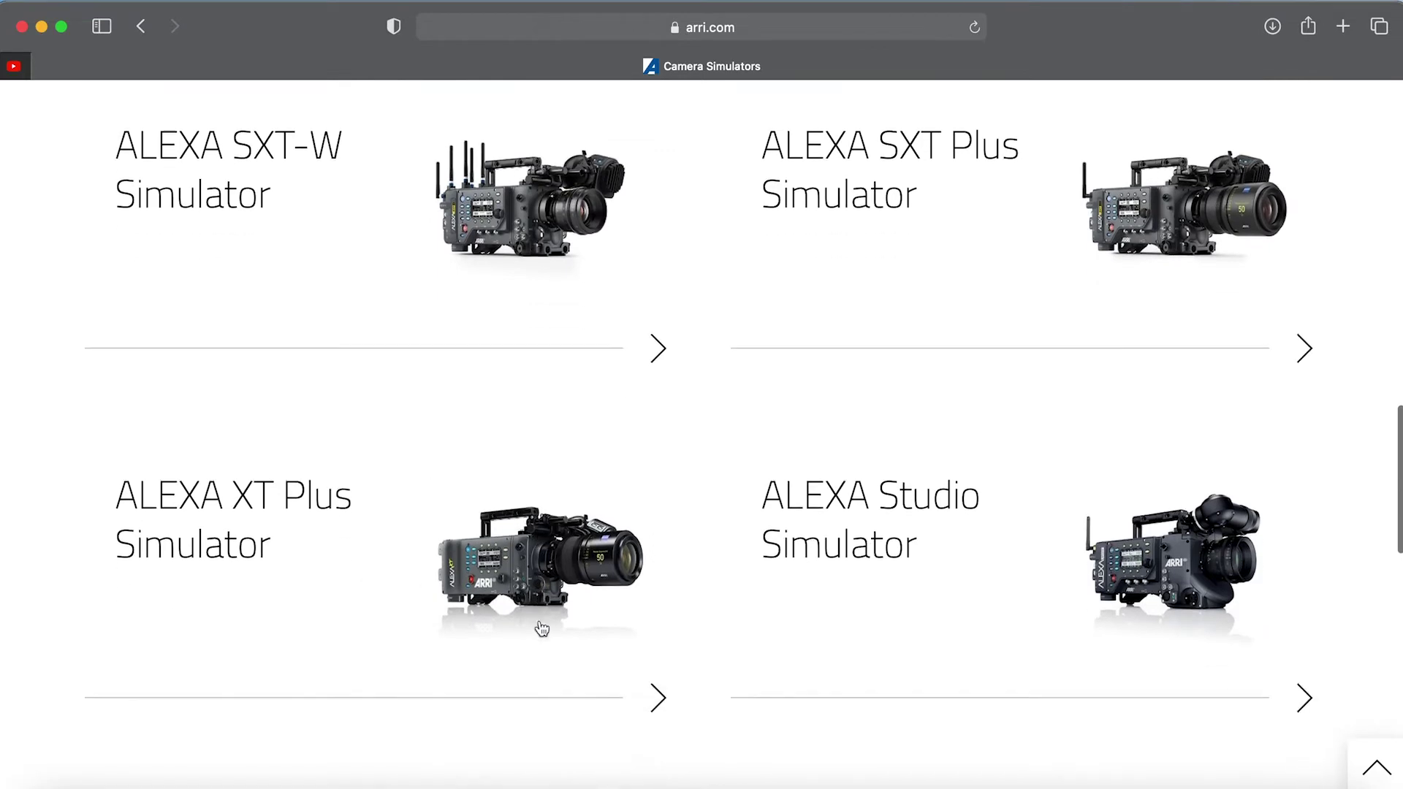
Step: Launch the ALEXA XT Plus simulator full-screen and bring up its Sensor FPS list at 24.000 fps
click(415, 484)
scroll(747, 480, down, 3)
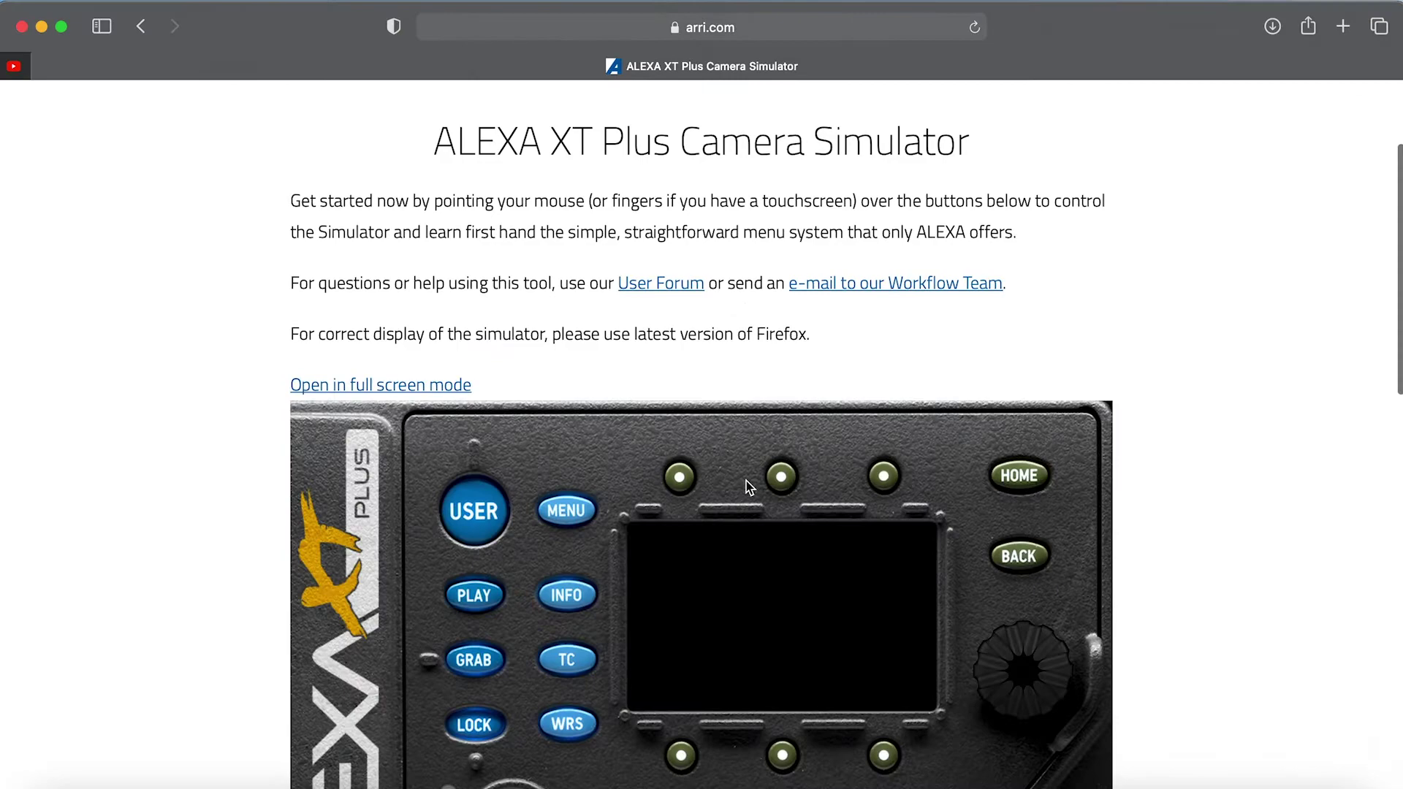
scroll(333, 436, down, 2)
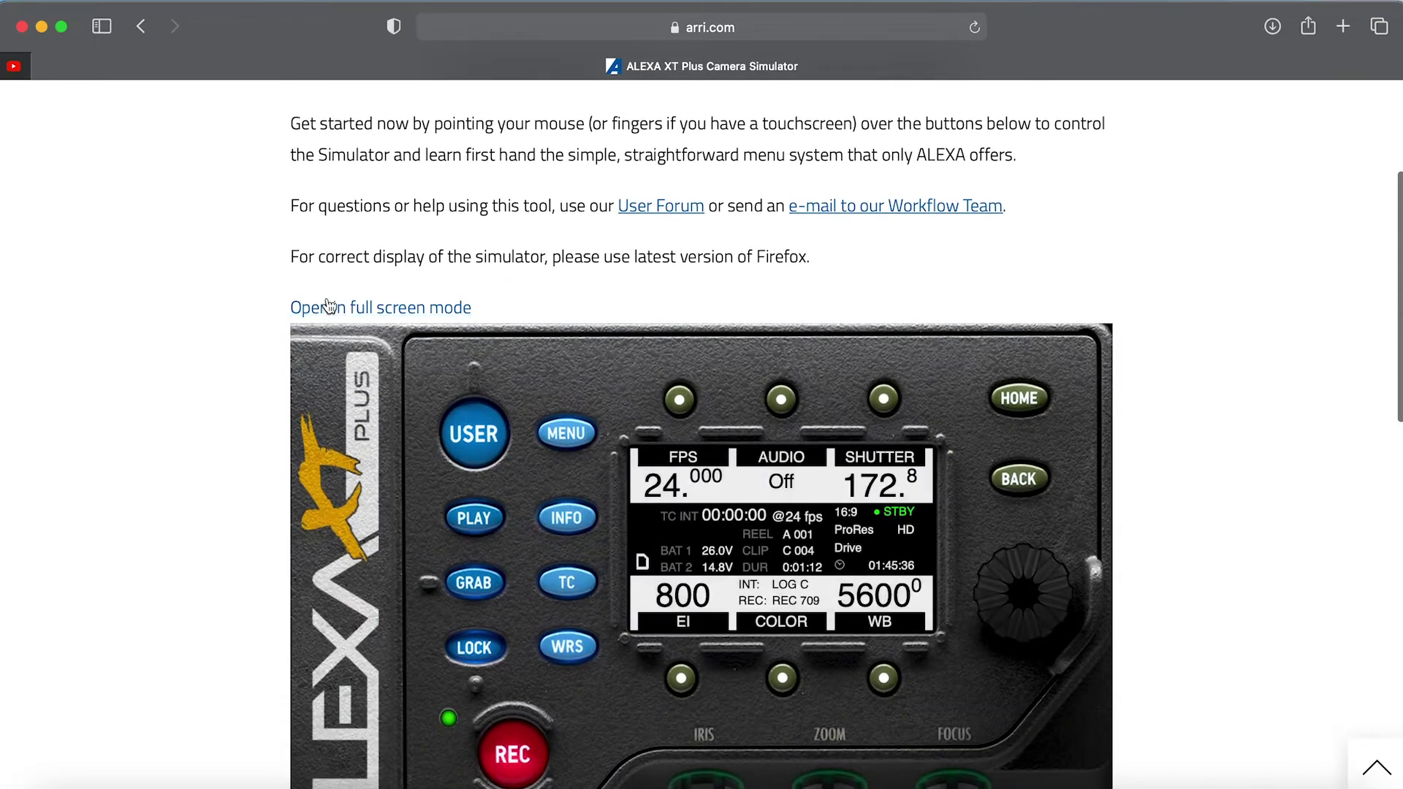
click(437, 310)
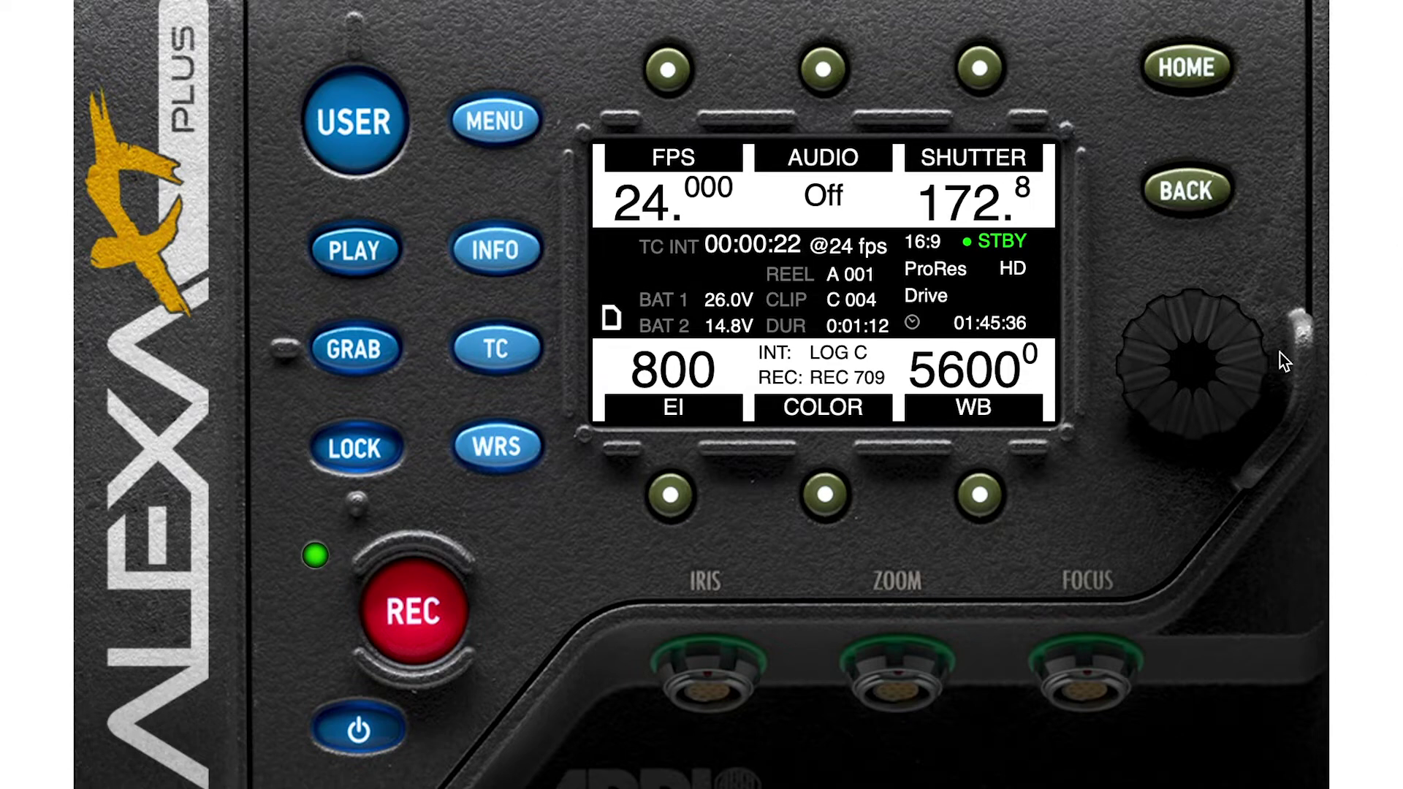
drag(1227, 333, 1198, 388)
Step: Open the sensor frame-rate list and browse the available rates
click(683, 86)
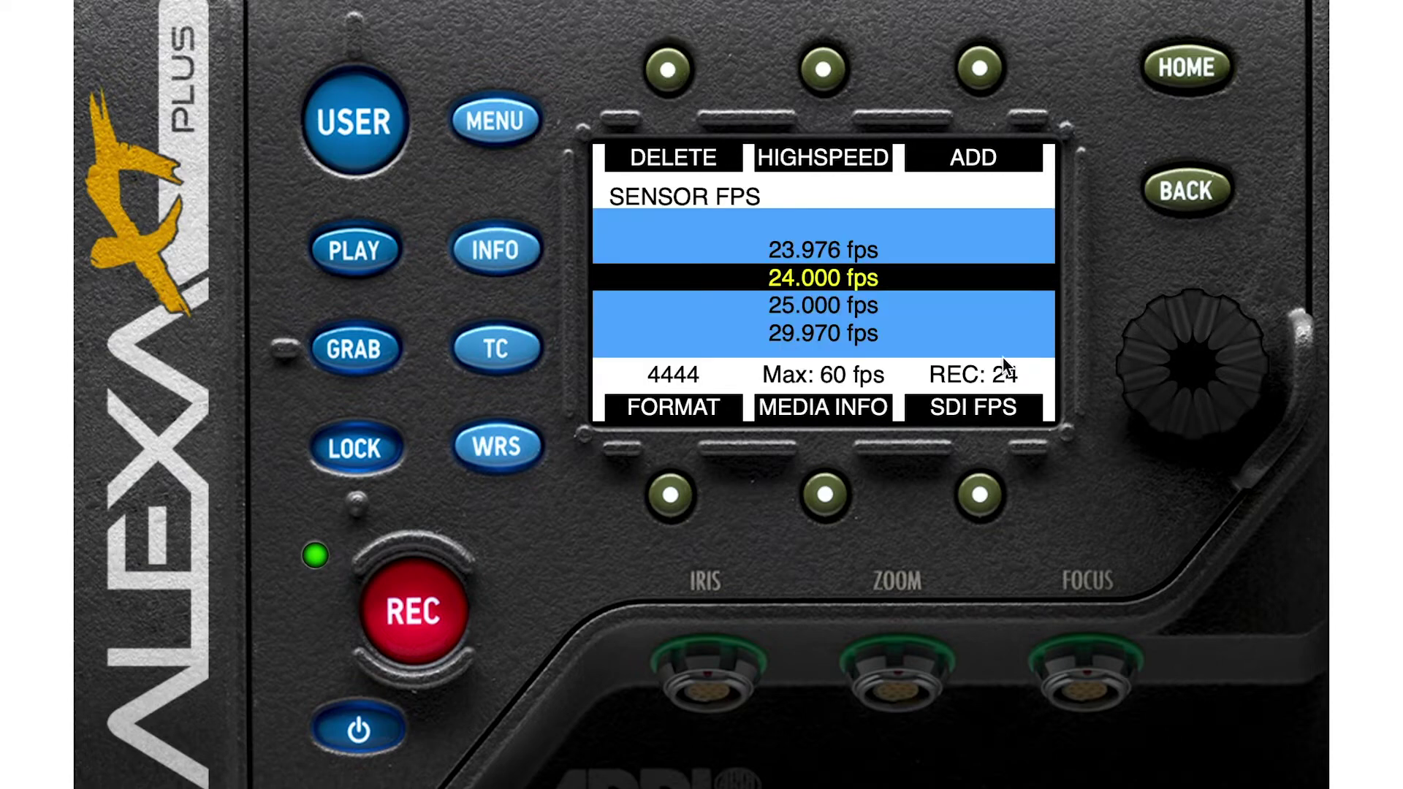
scroll(1186, 337, down, 3)
scroll(1237, 351, up, 2)
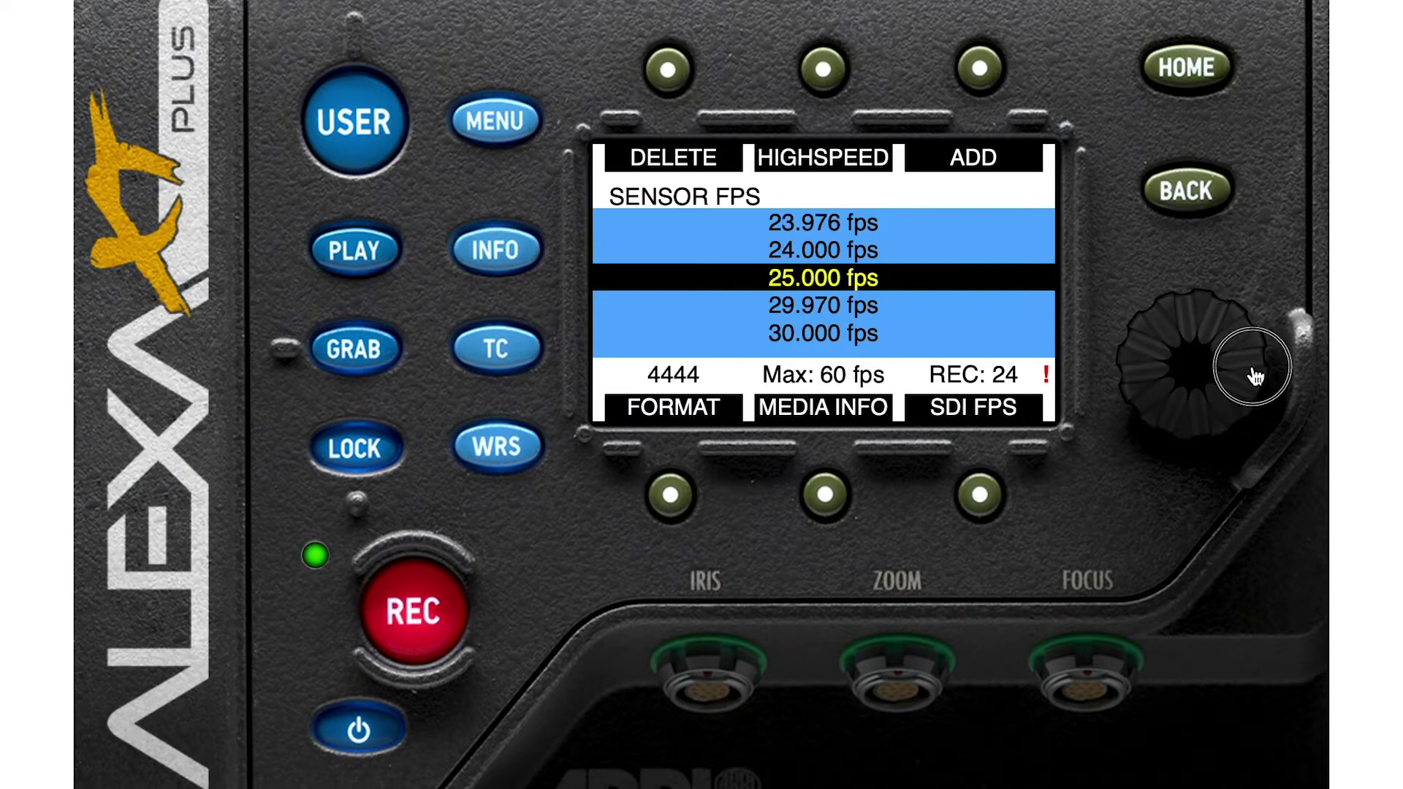
scroll(1238, 401, down, 3)
scroll(1238, 401, down, 3)
scroll(1177, 423, up, 8)
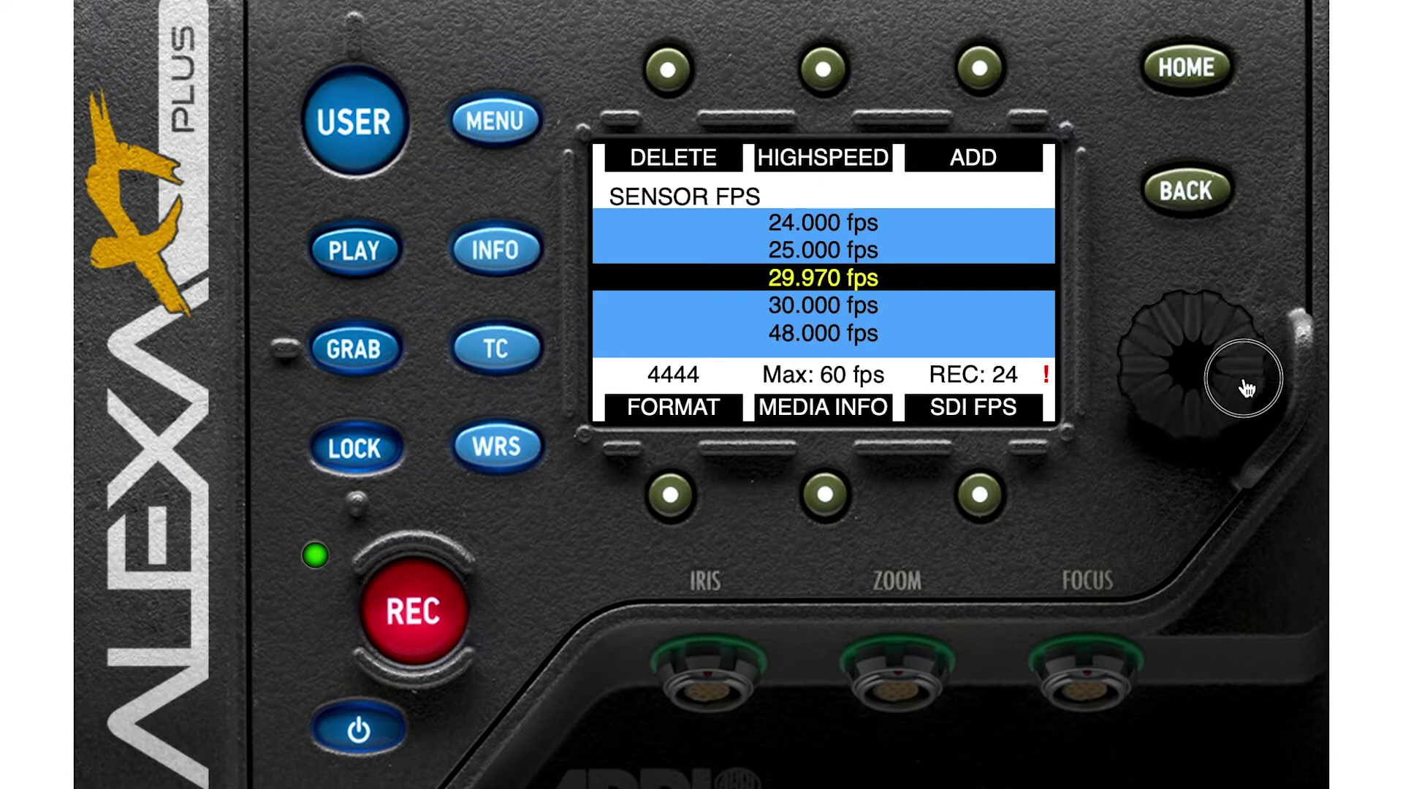
scroll(1227, 314, down, 2)
scroll(1244, 334, down, 6)
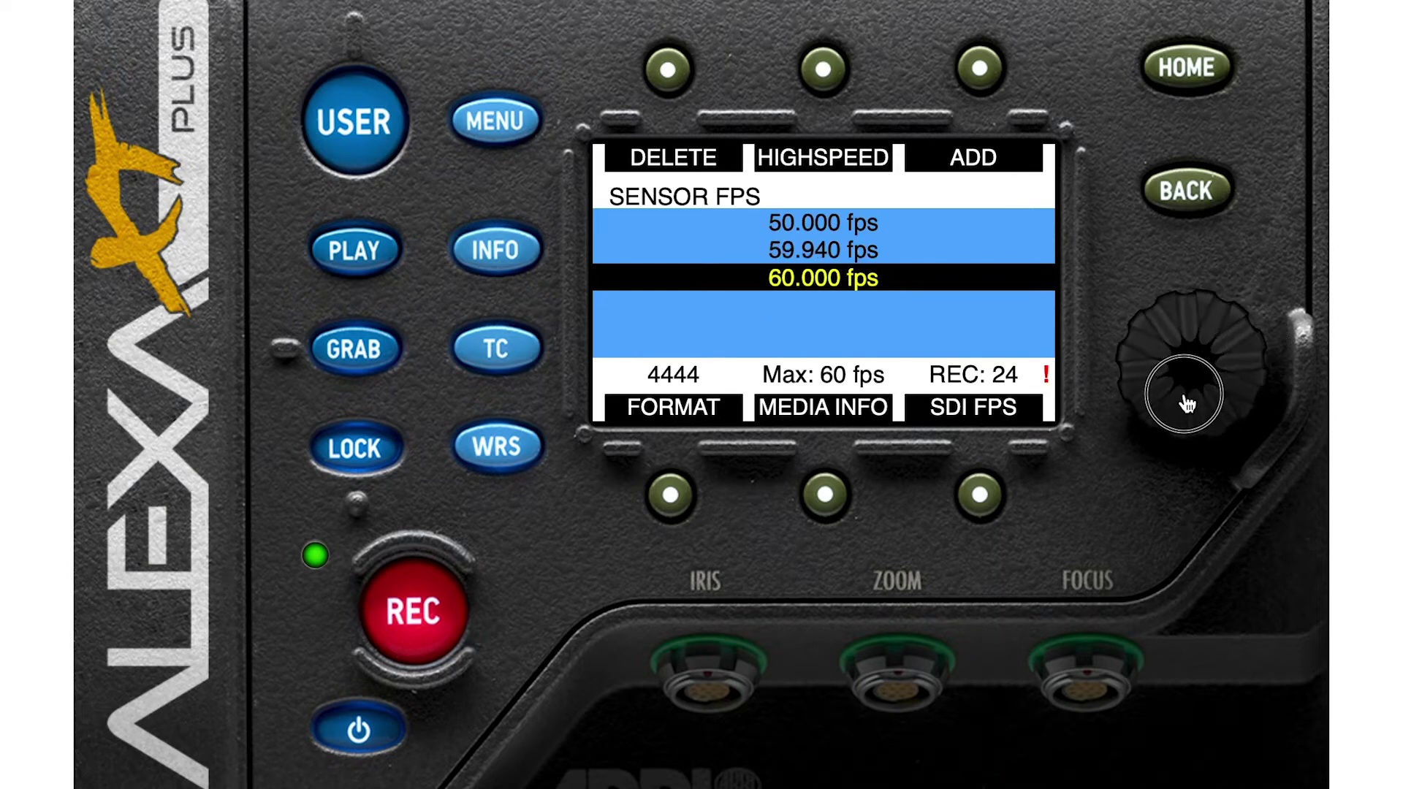
Step: Try a custom sensor frame rate around 4.75 fps, nudging it in 0.1 fps steps
click(979, 71)
drag(1190, 325, 1198, 270)
click(979, 68)
click(982, 68)
click(982, 68)
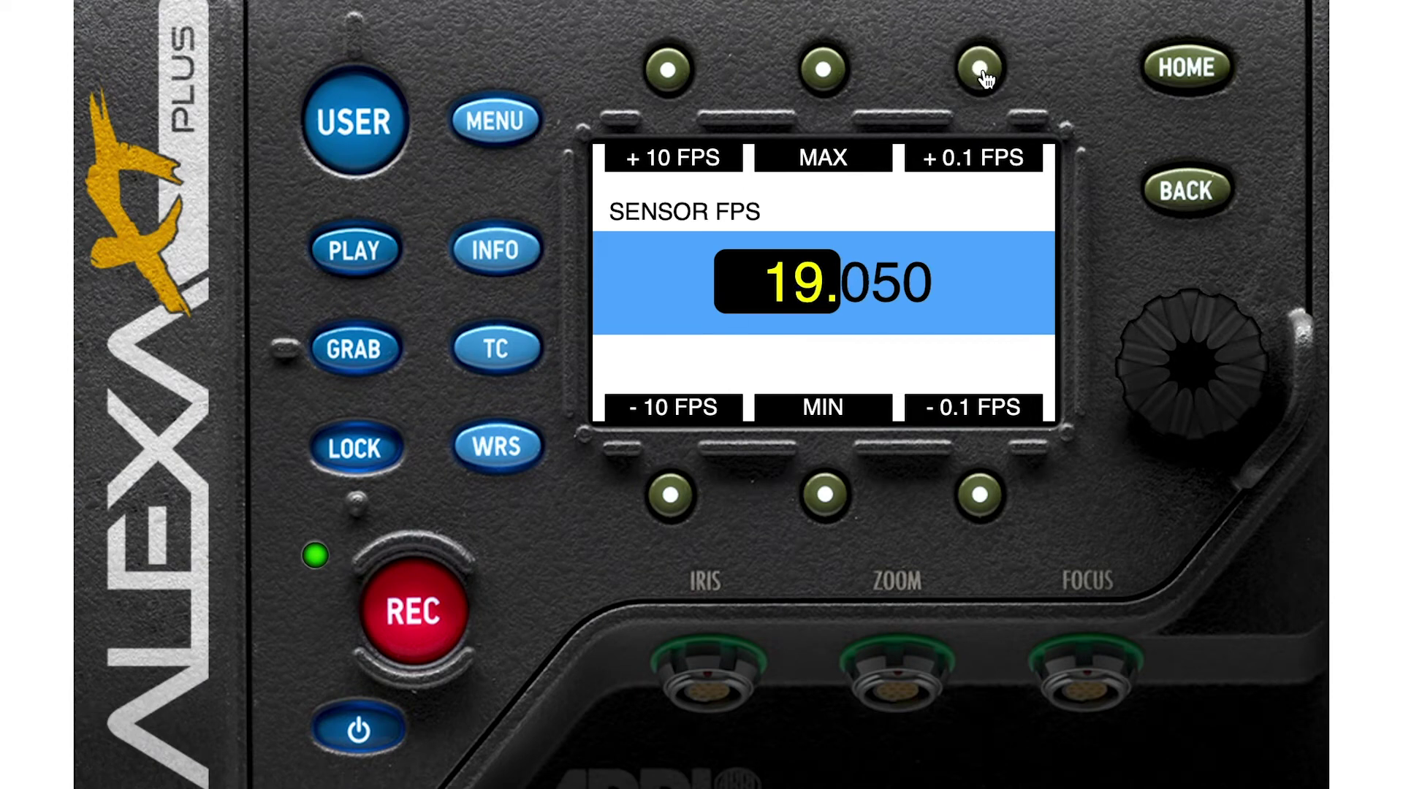
click(982, 495)
click(983, 496)
click(983, 495)
click(986, 498)
Step: Return to the frame-rate list and confirm 30.000 fps as the sensor frame rate
click(1185, 193)
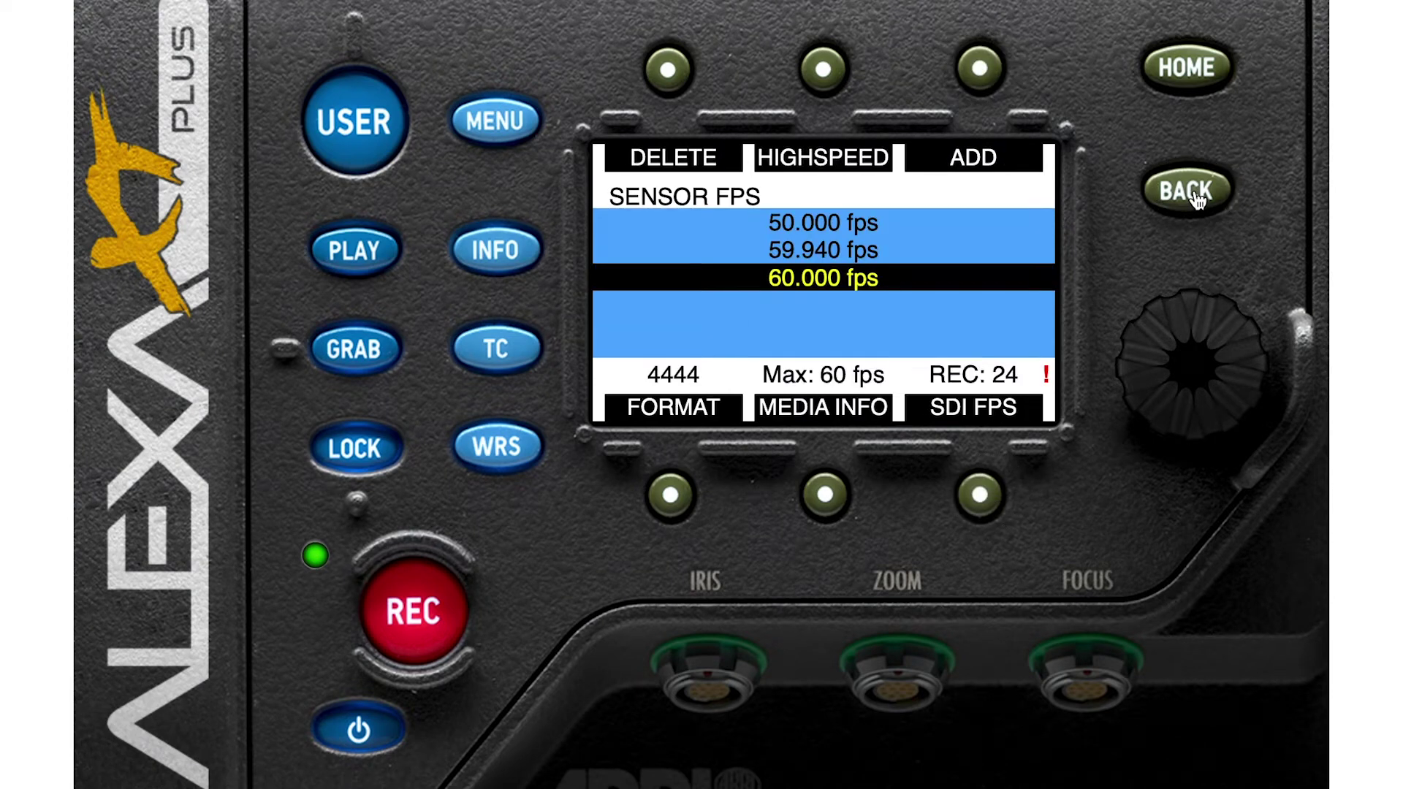
drag(1224, 345, 1147, 379)
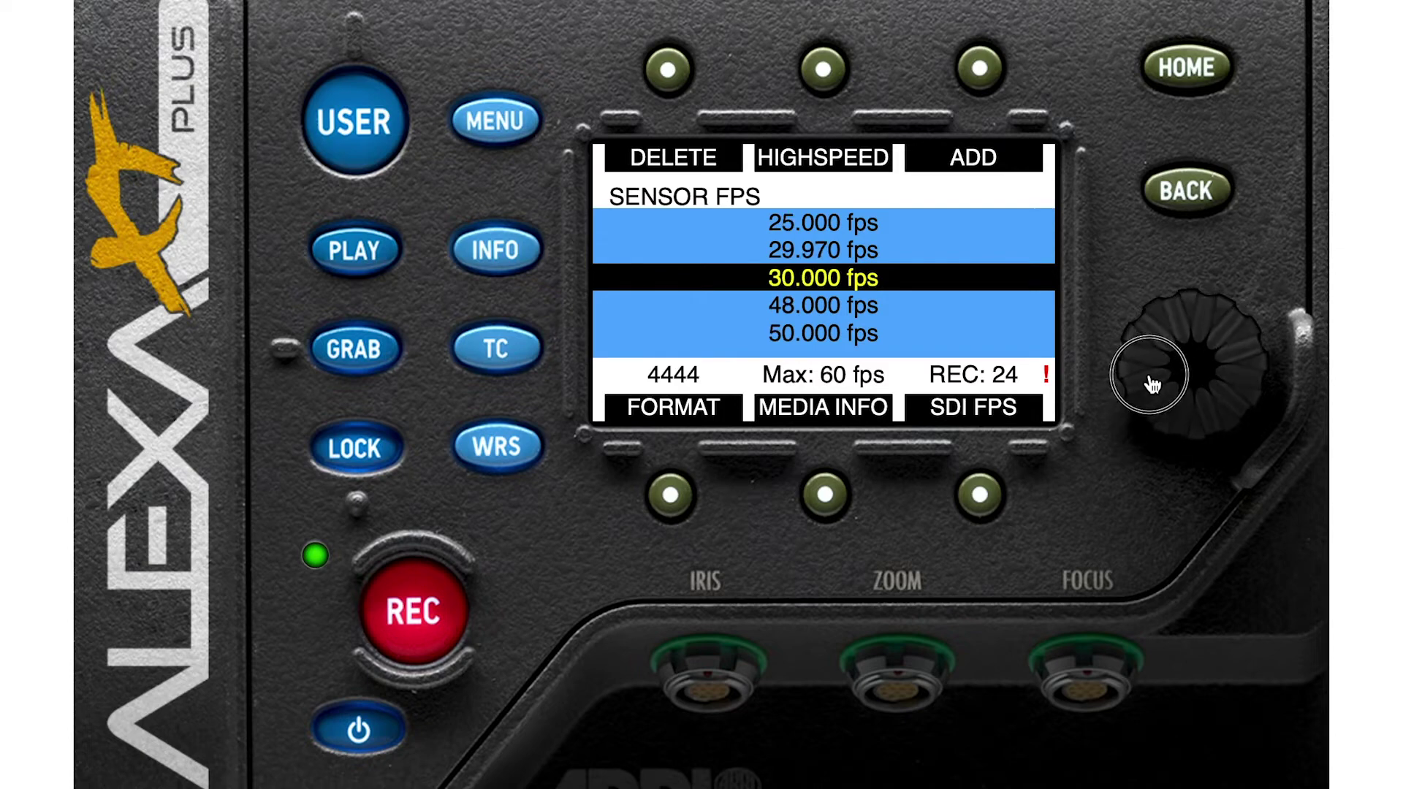
click(1199, 363)
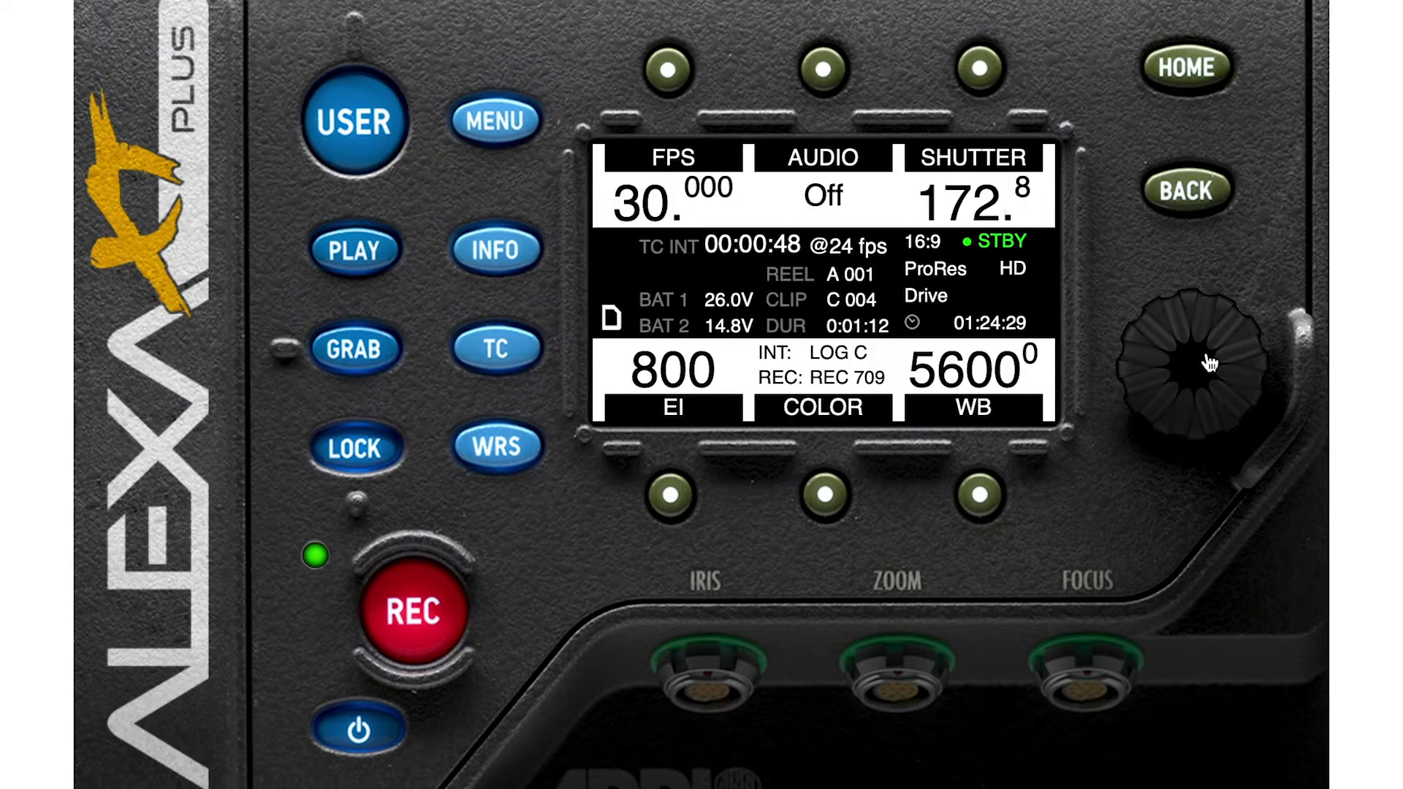
click(823, 70)
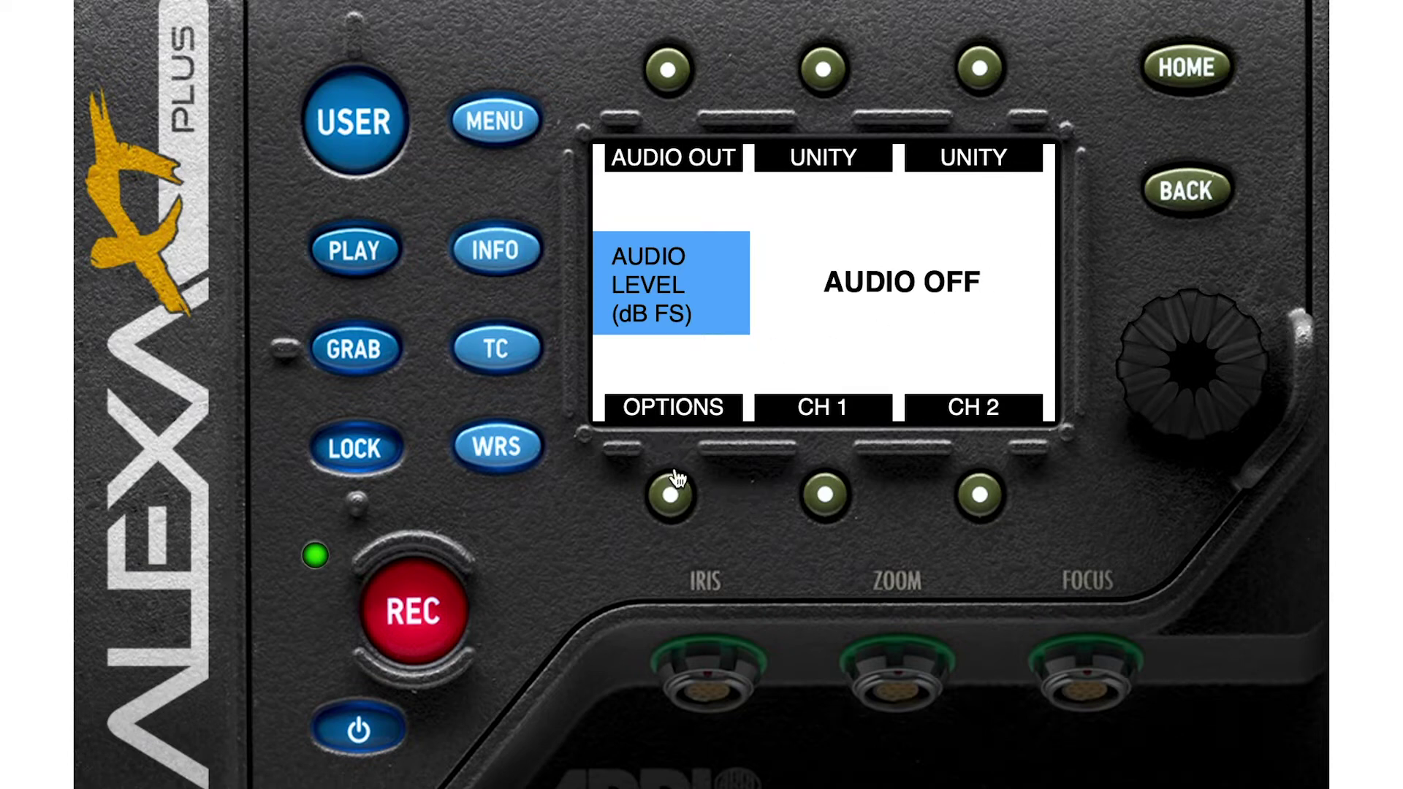
click(671, 493)
click(1209, 391)
drag(1247, 342, 1278, 383)
click(1205, 354)
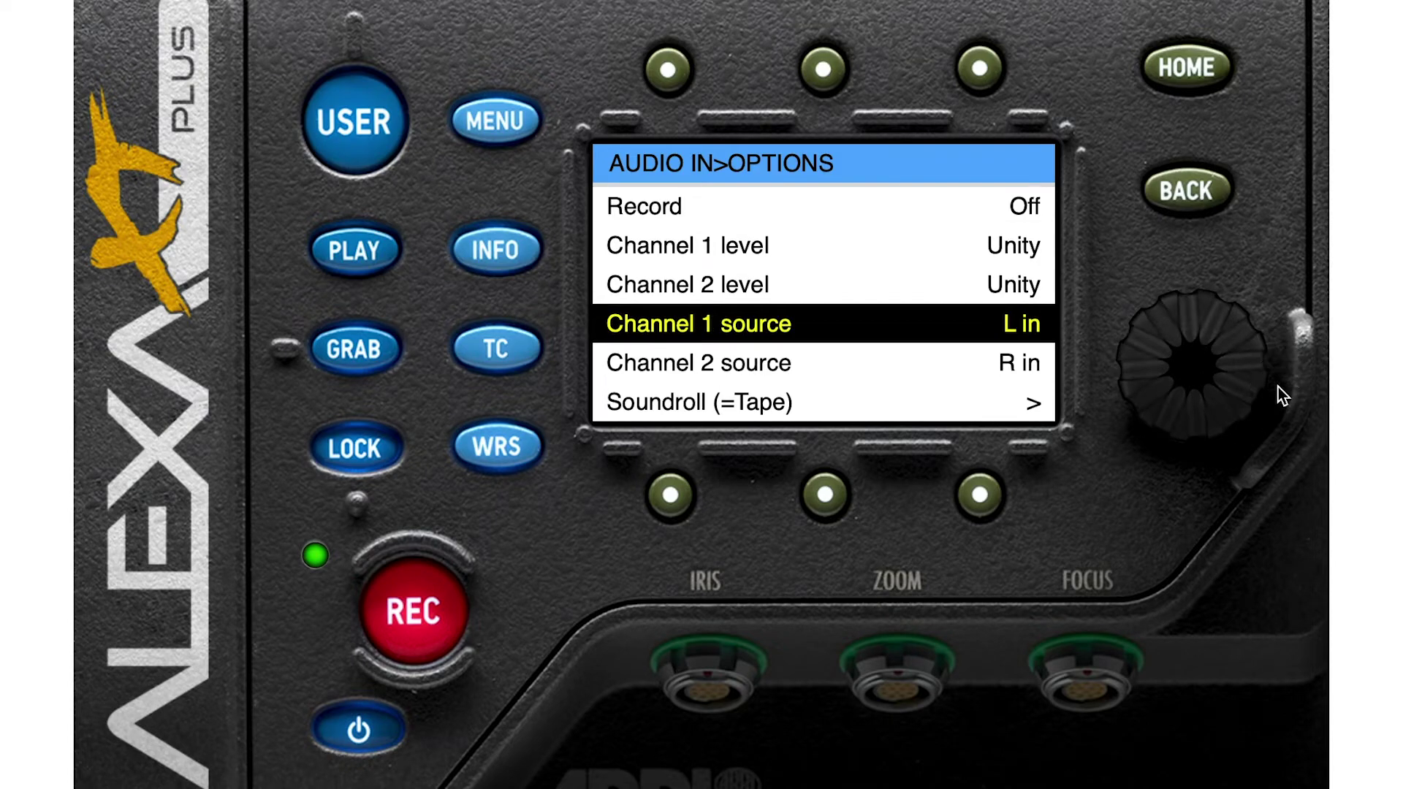
click(1198, 190)
click(1200, 189)
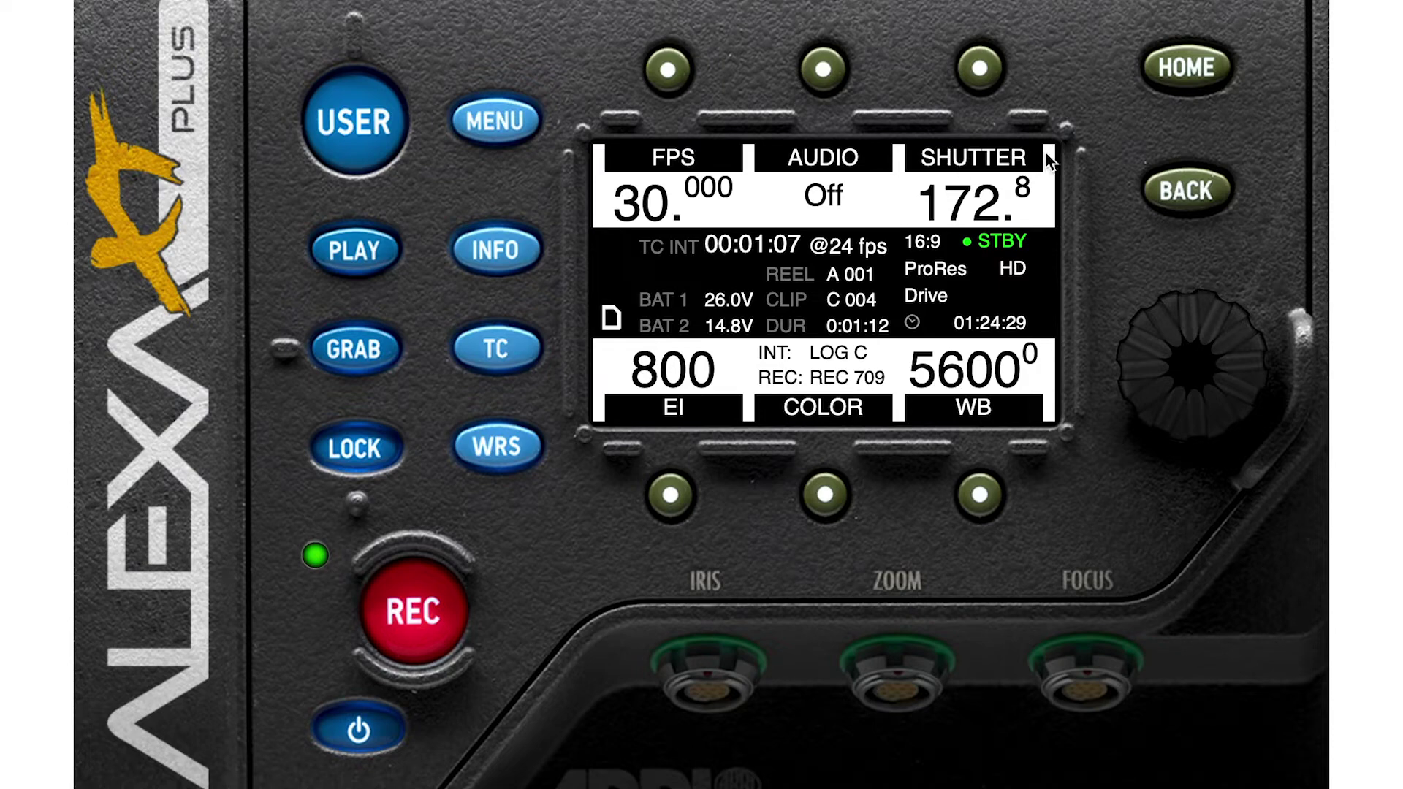
click(980, 67)
Step: Dial the shutter angle to 358.0° for 1/30 s at 30 fps and return home
drag(1160, 326, 1199, 354)
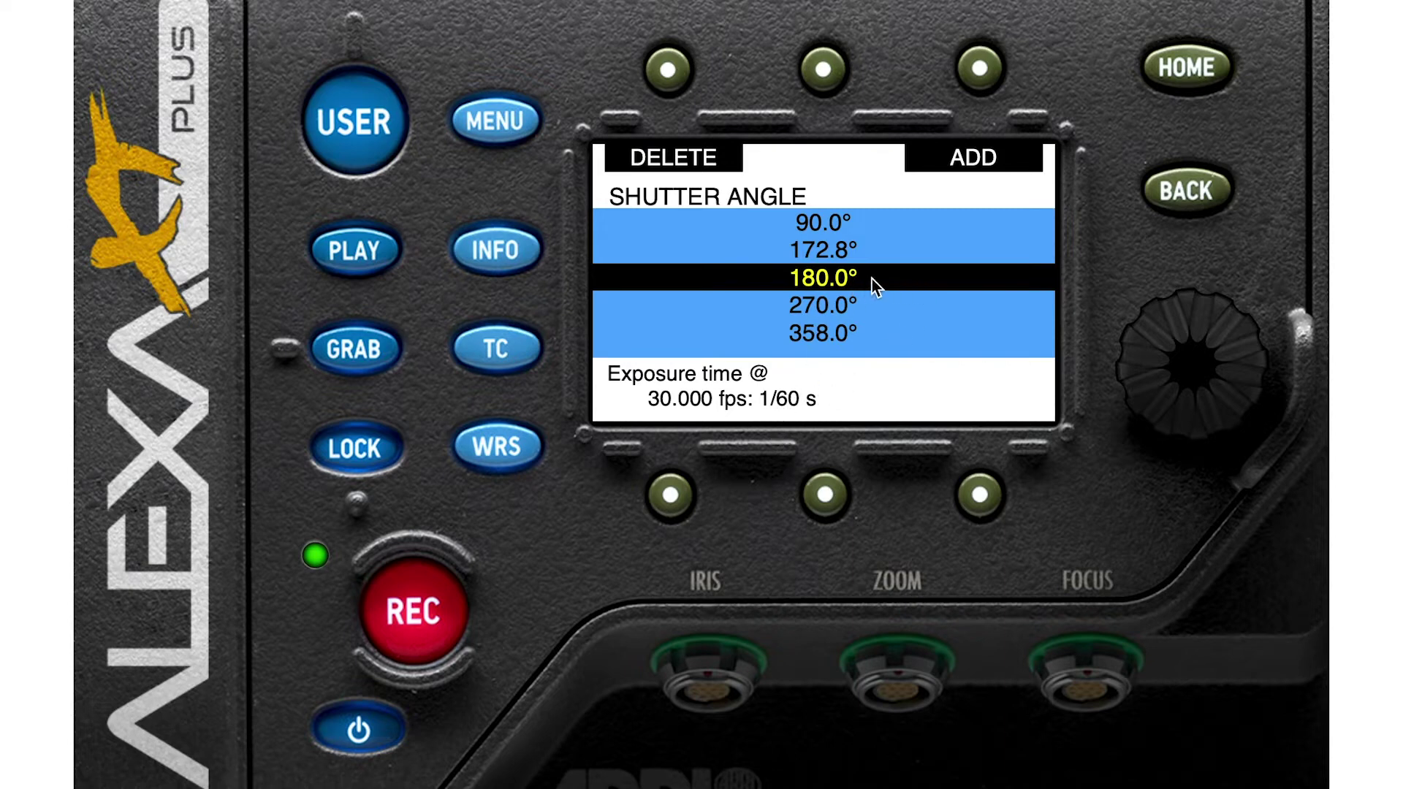
drag(1146, 322, 1133, 387)
scroll(769, 419, down, 4)
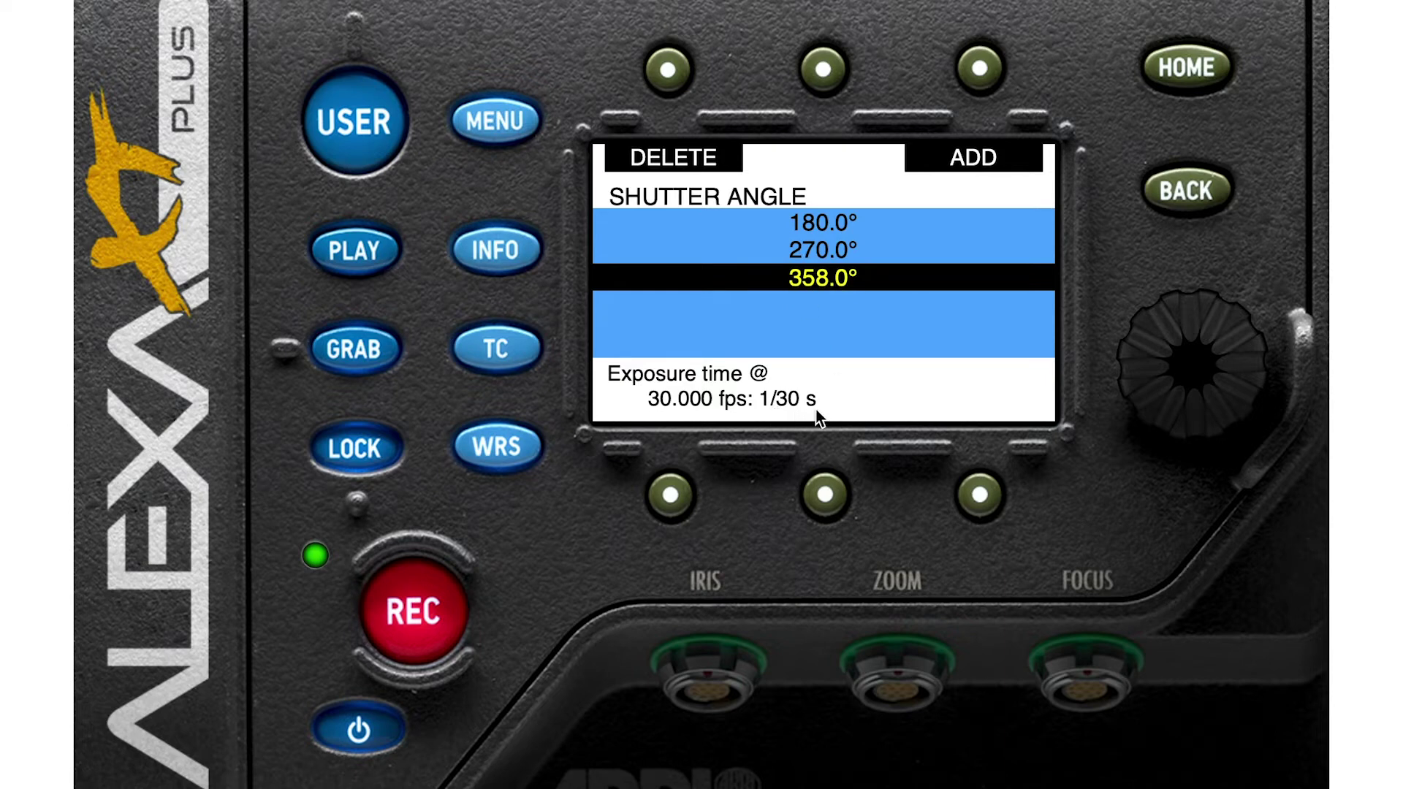
click(1211, 207)
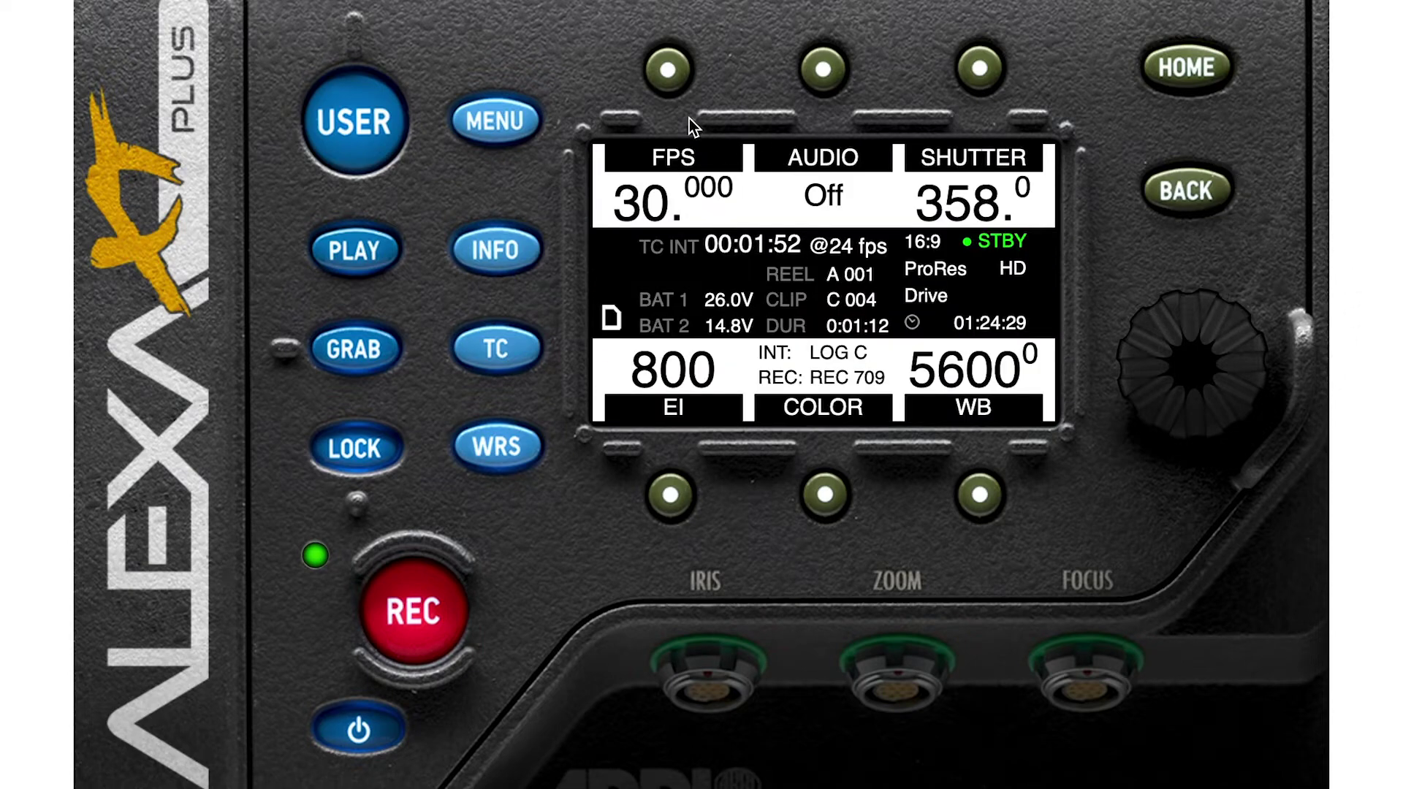
Step: Set the sensor frame rate to 60.000 fps and check the shutter stays at 358.0°
click(669, 74)
drag(1153, 404, 1271, 392)
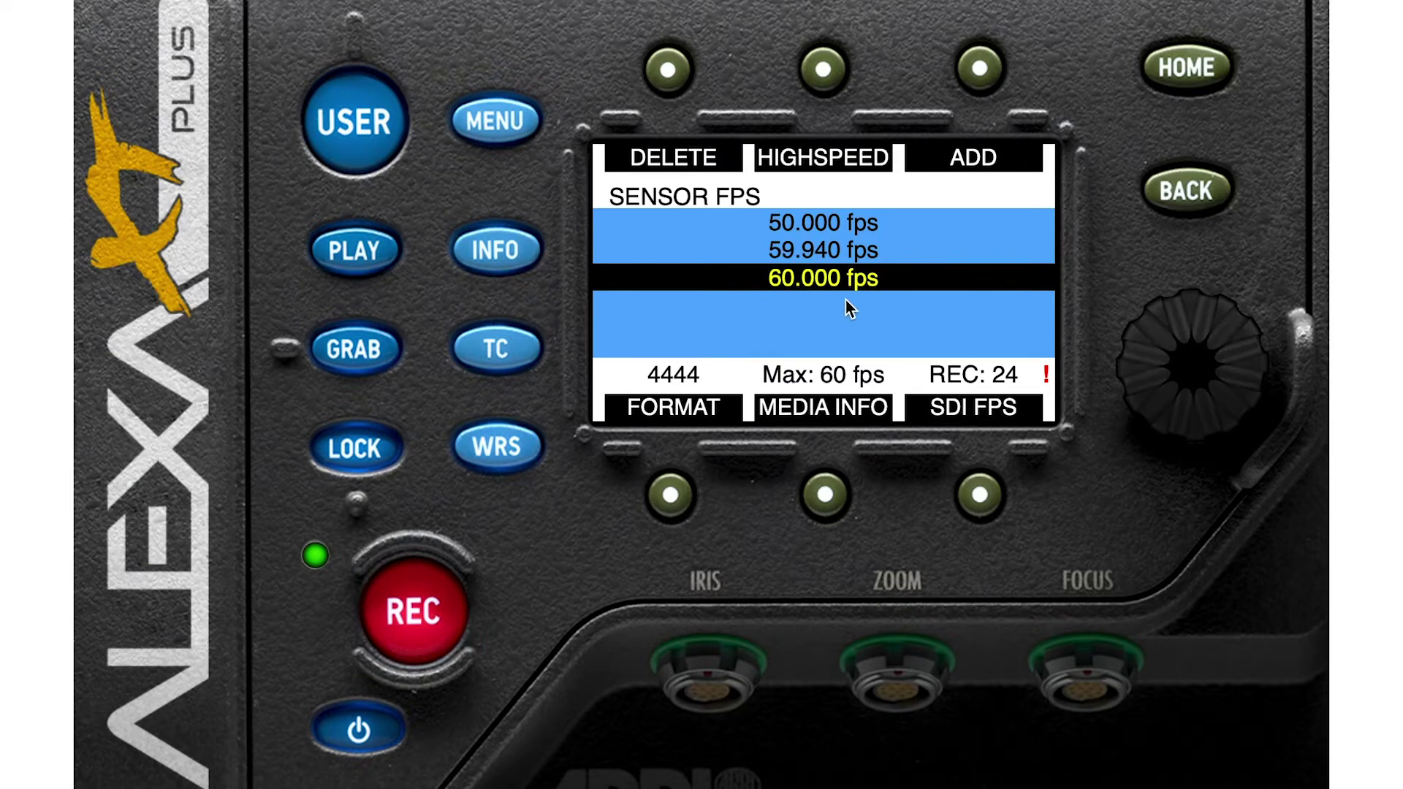
click(1209, 376)
click(979, 70)
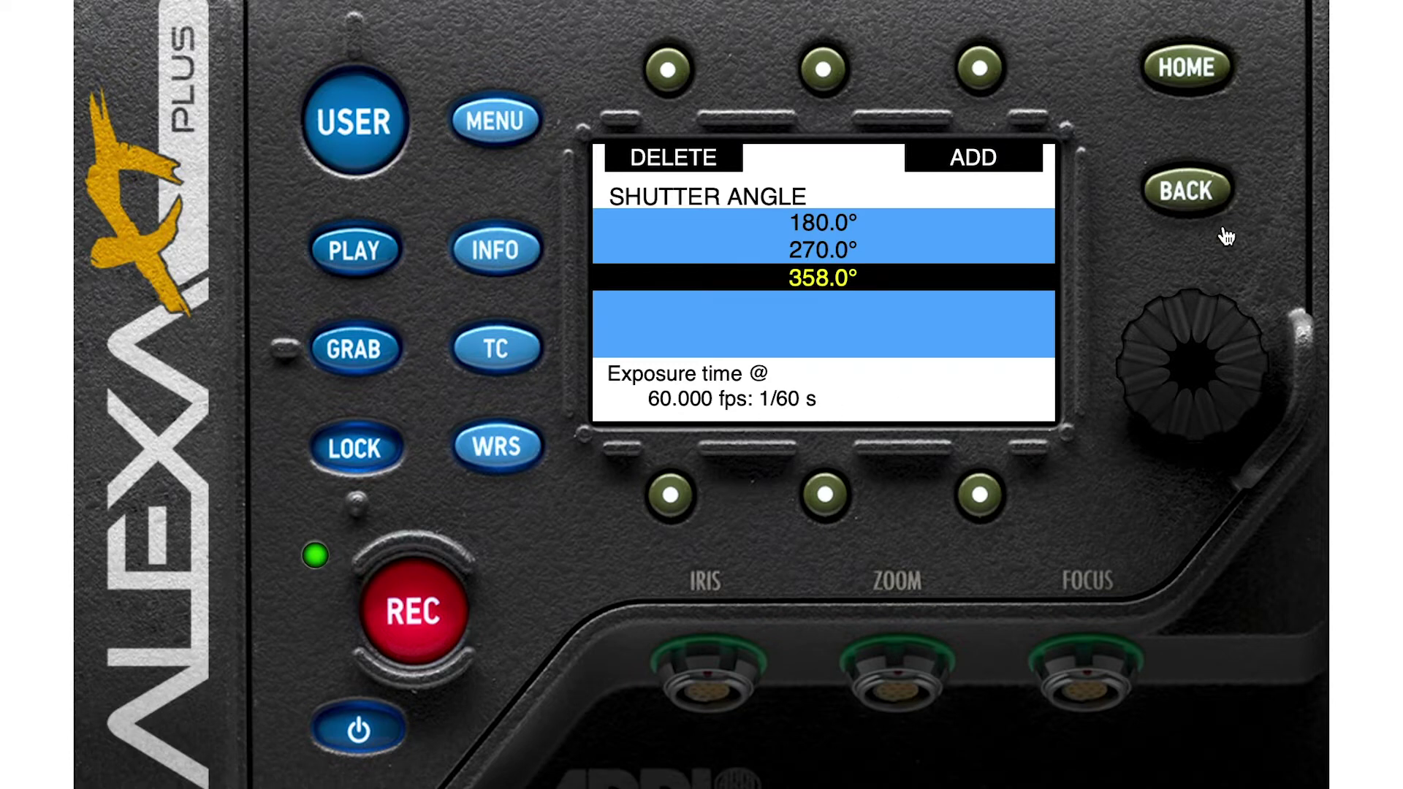
click(1195, 192)
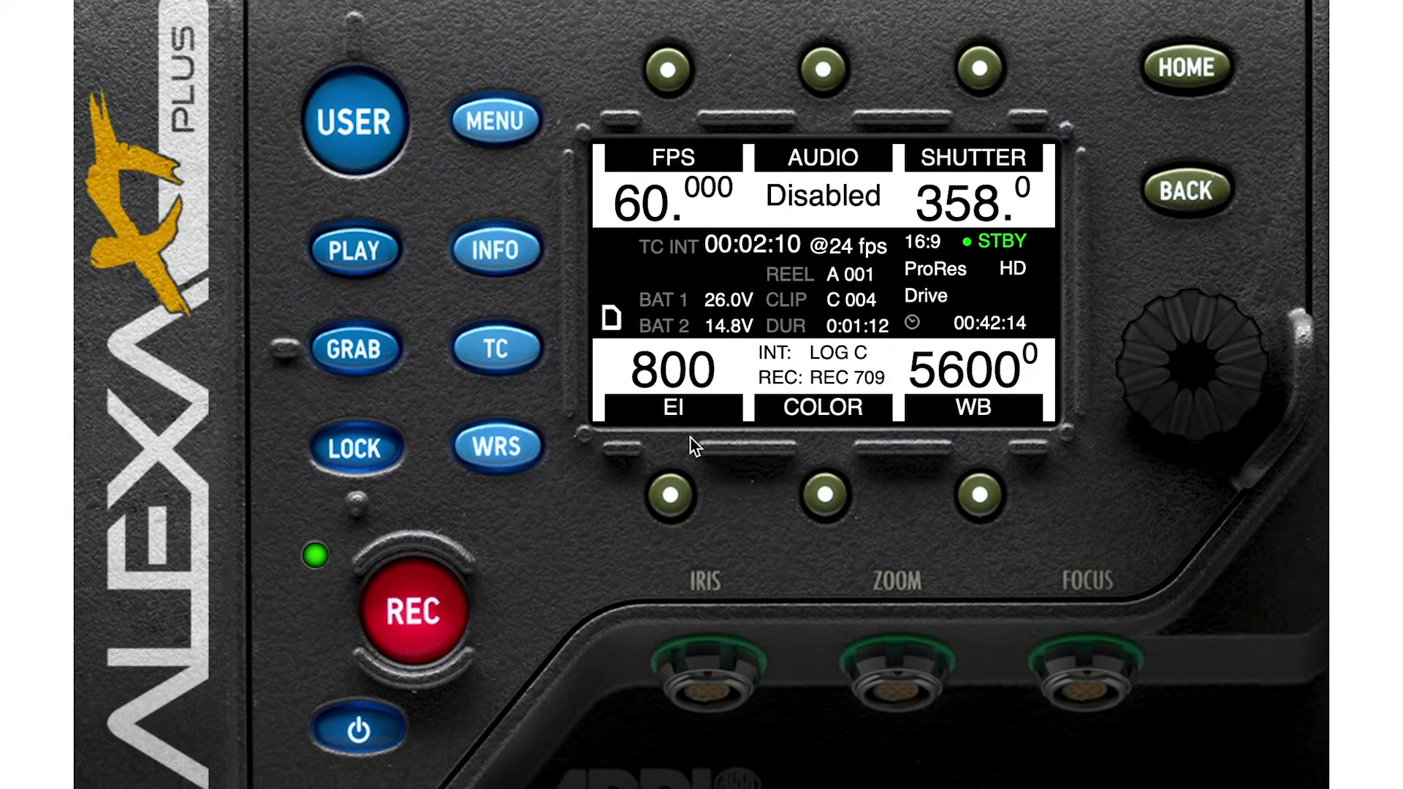
Step: Move the exposure index from 800 past 3200 and settle on 1000 ASA
click(672, 504)
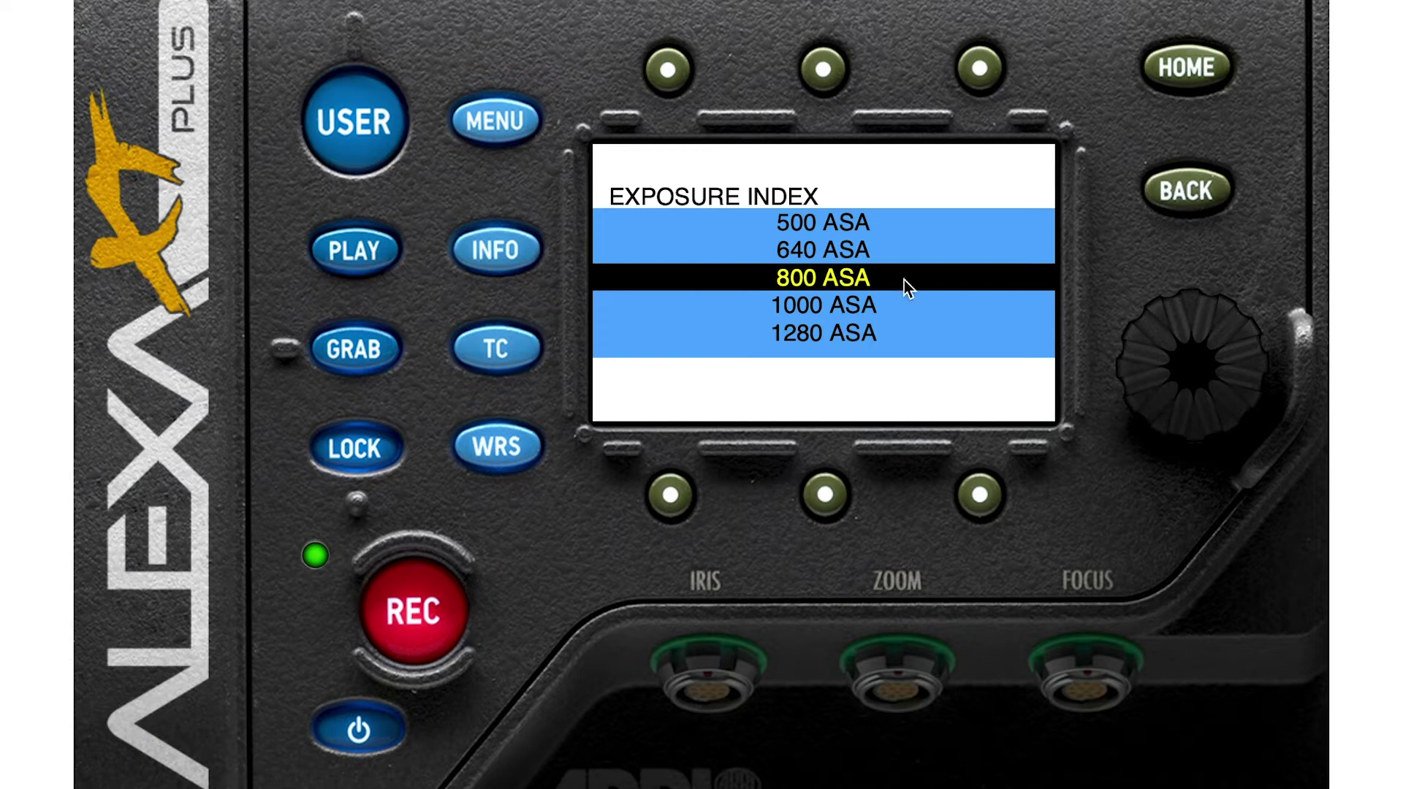
drag(1190, 323, 1190, 397)
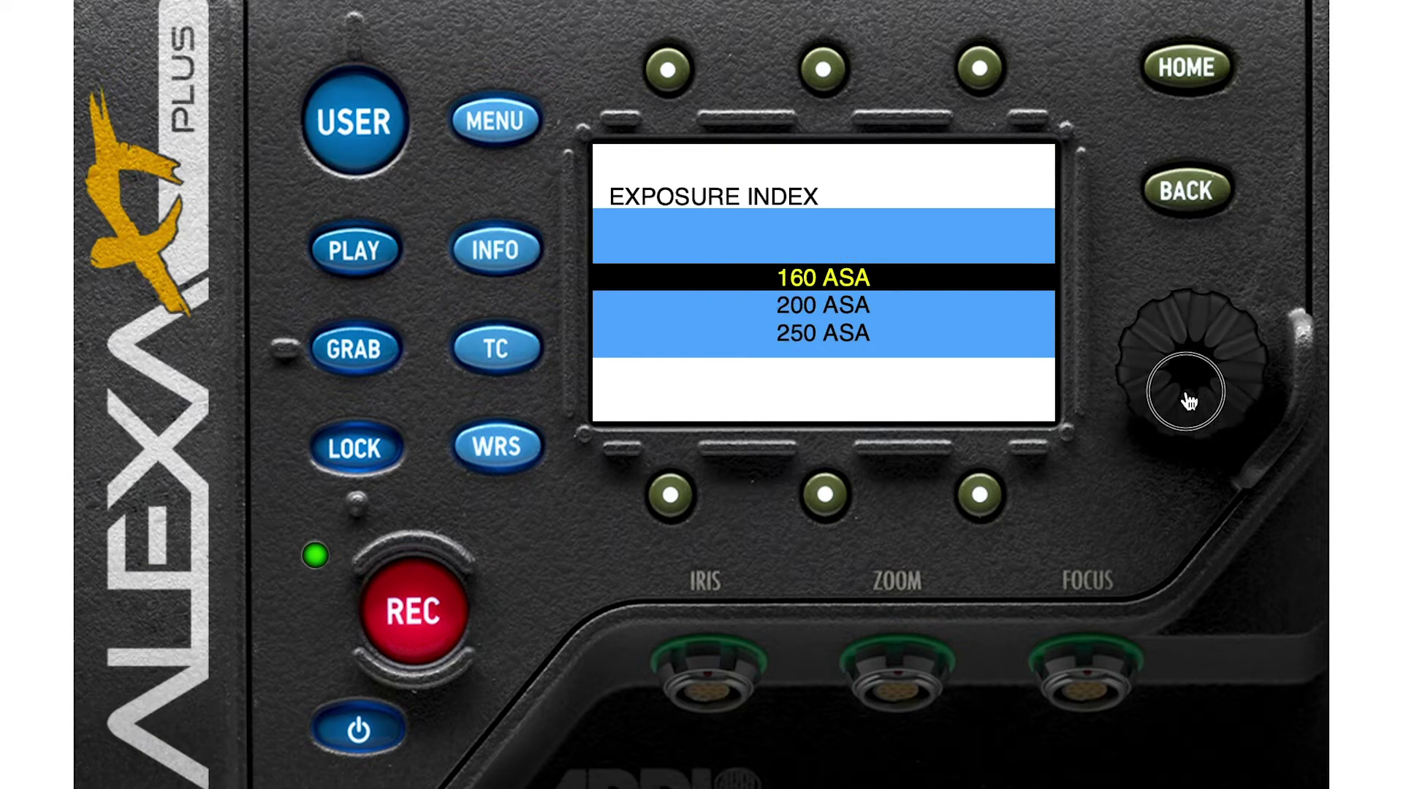
drag(1290, 252, 1228, 441)
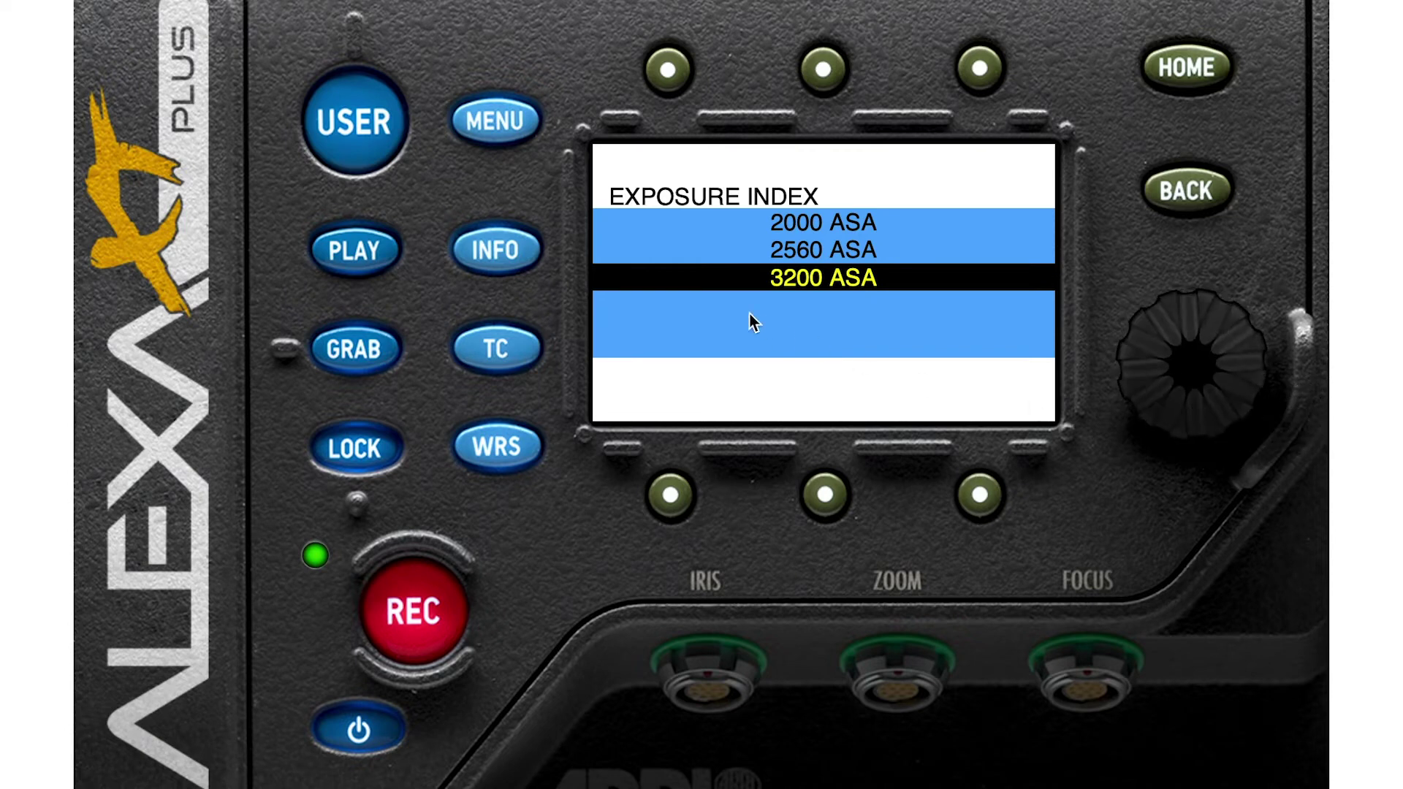
drag(1206, 328, 1127, 392)
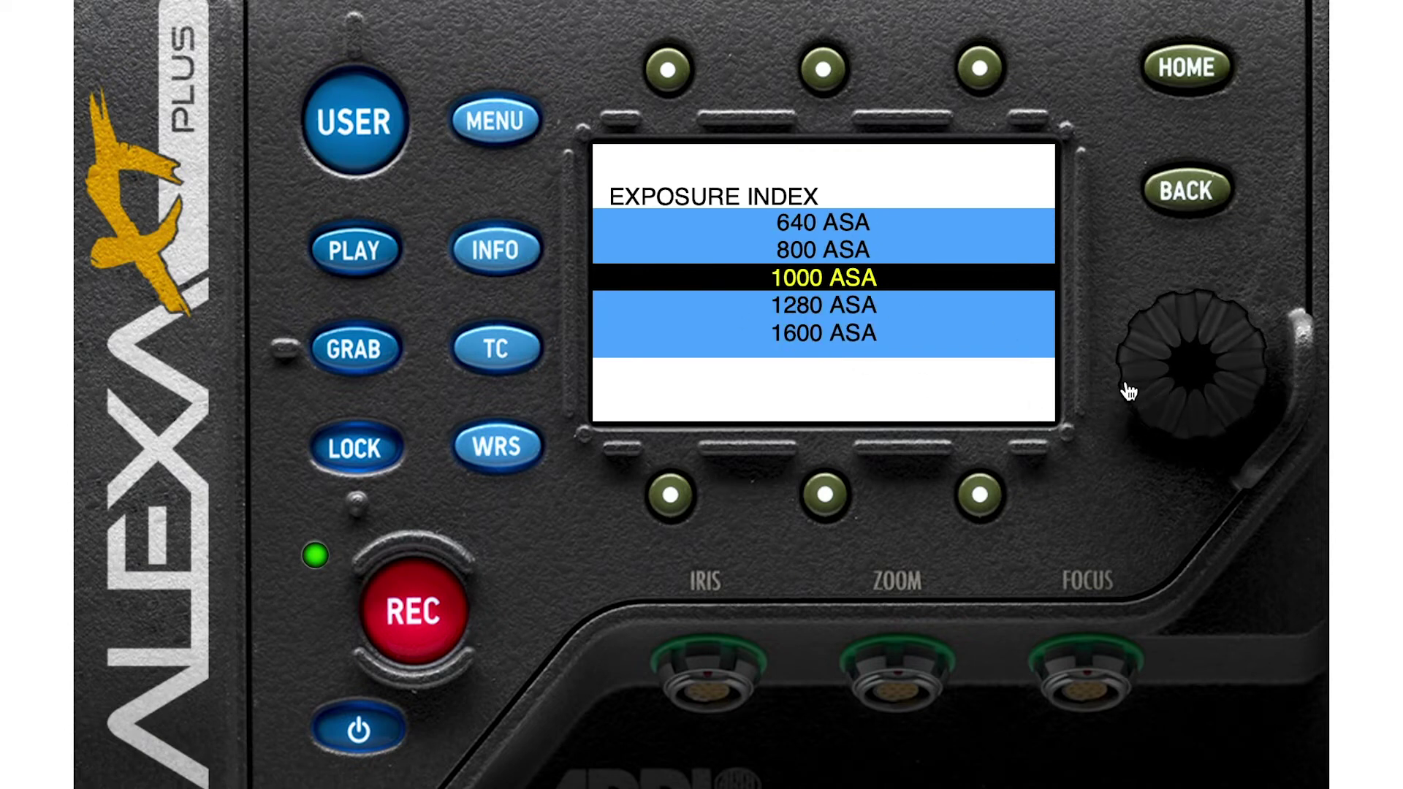
click(1187, 193)
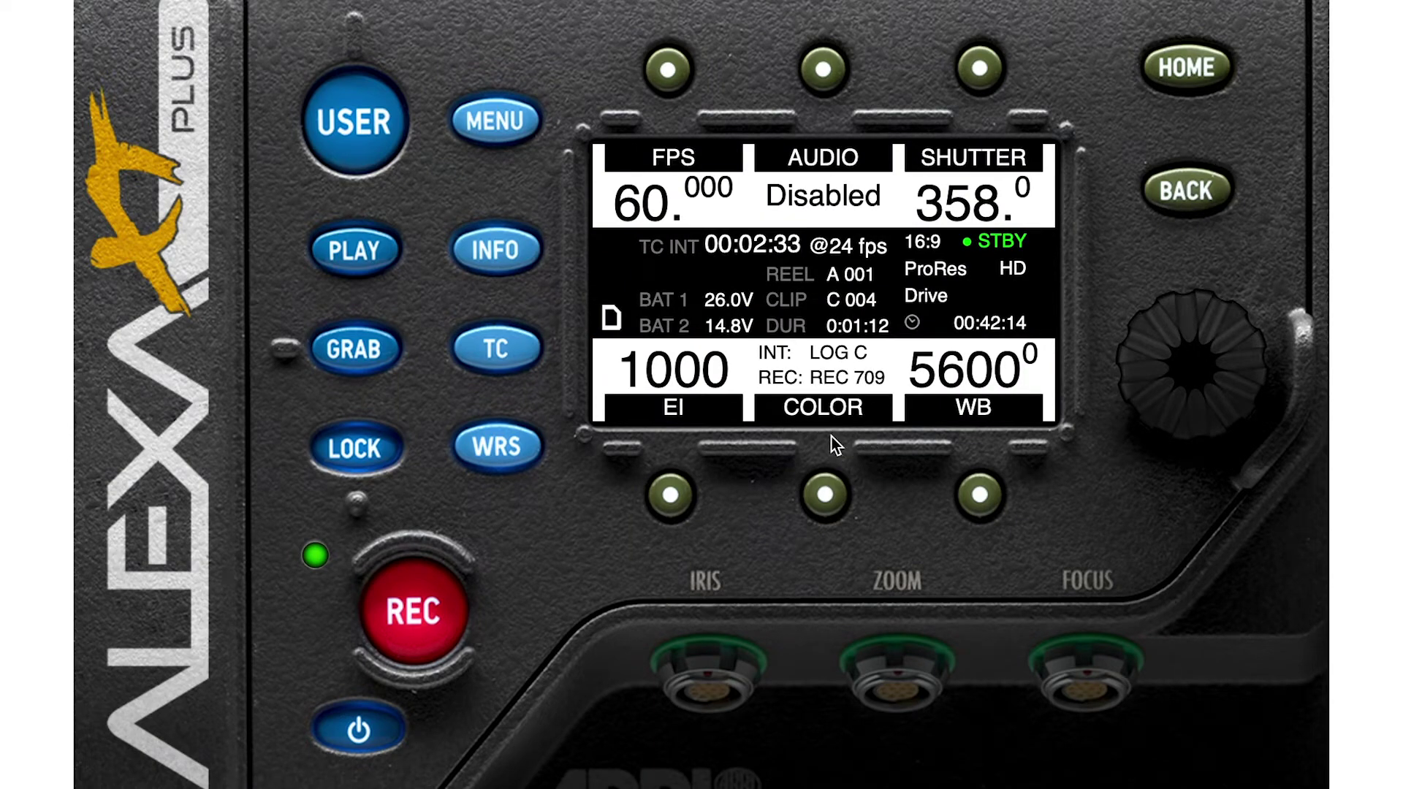
Step: Open Color > Gamma and keep the Internal gamma at LOG C
click(825, 495)
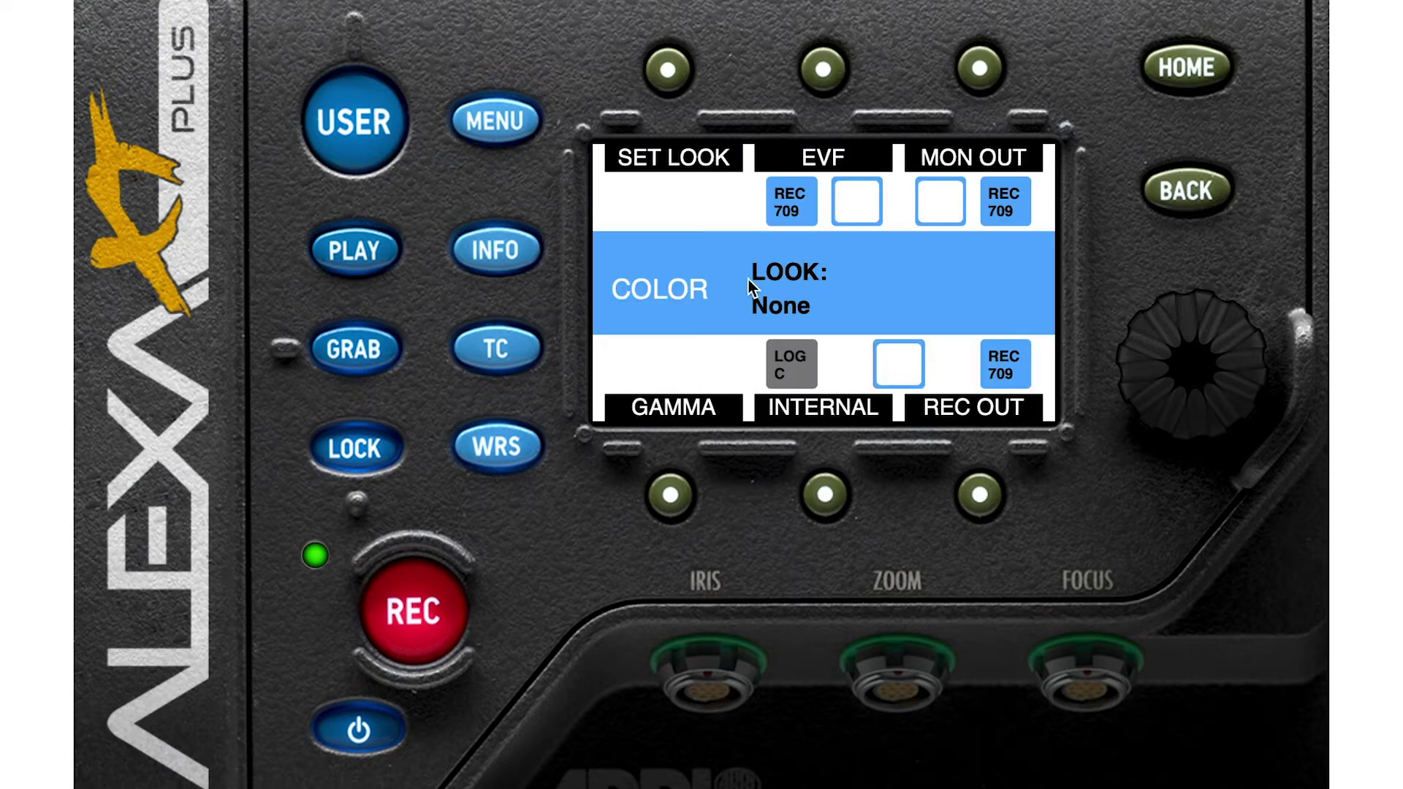
click(670, 497)
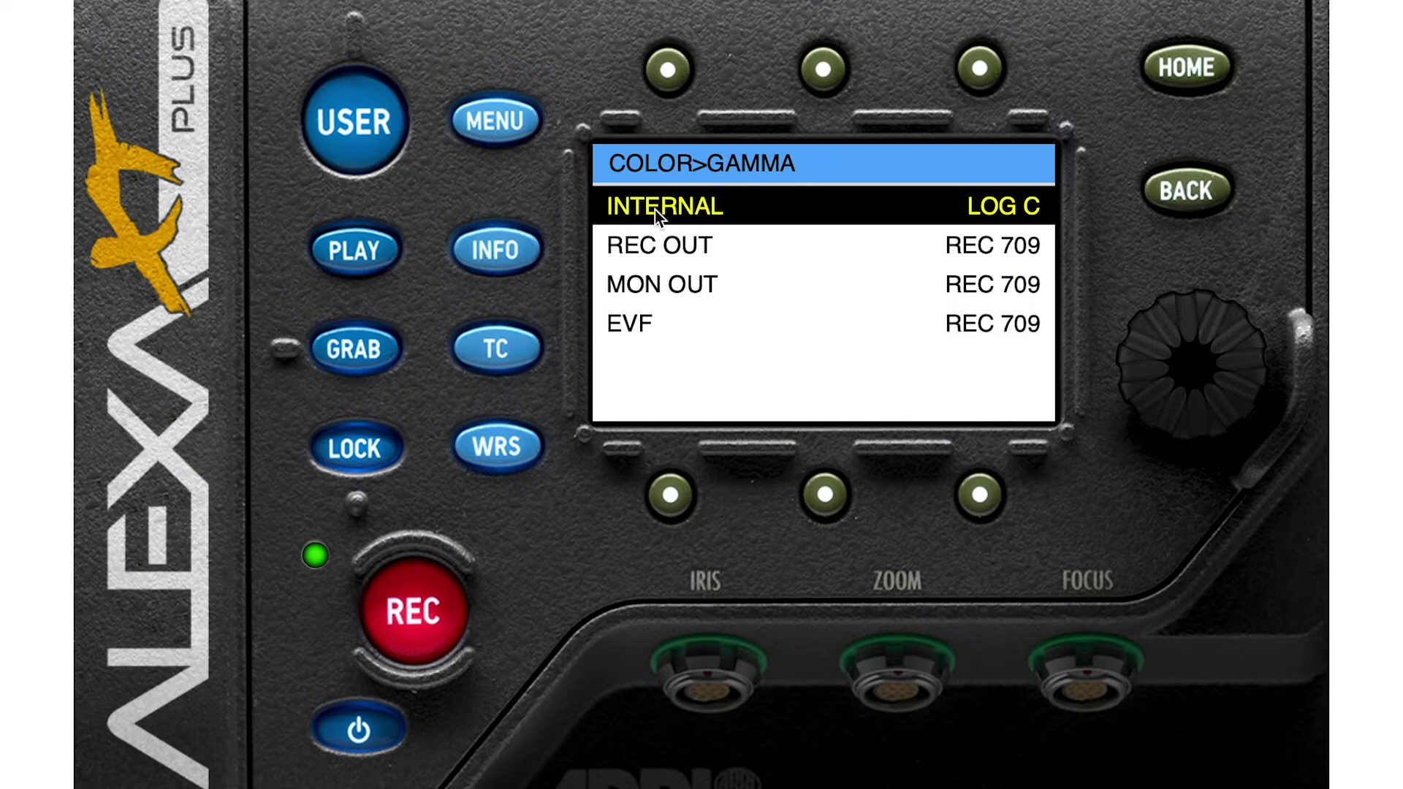
click(1190, 384)
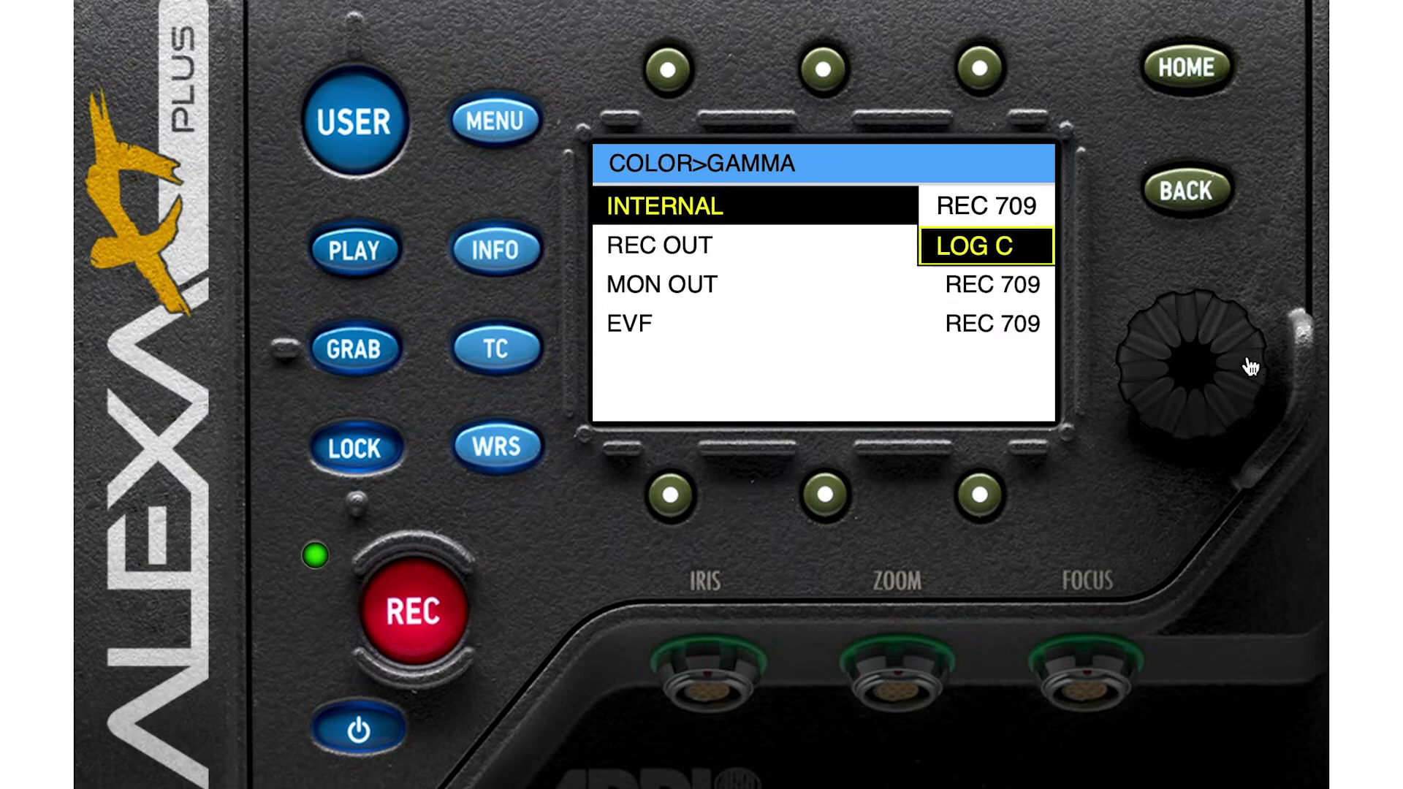
scroll(1237, 366, up, 1)
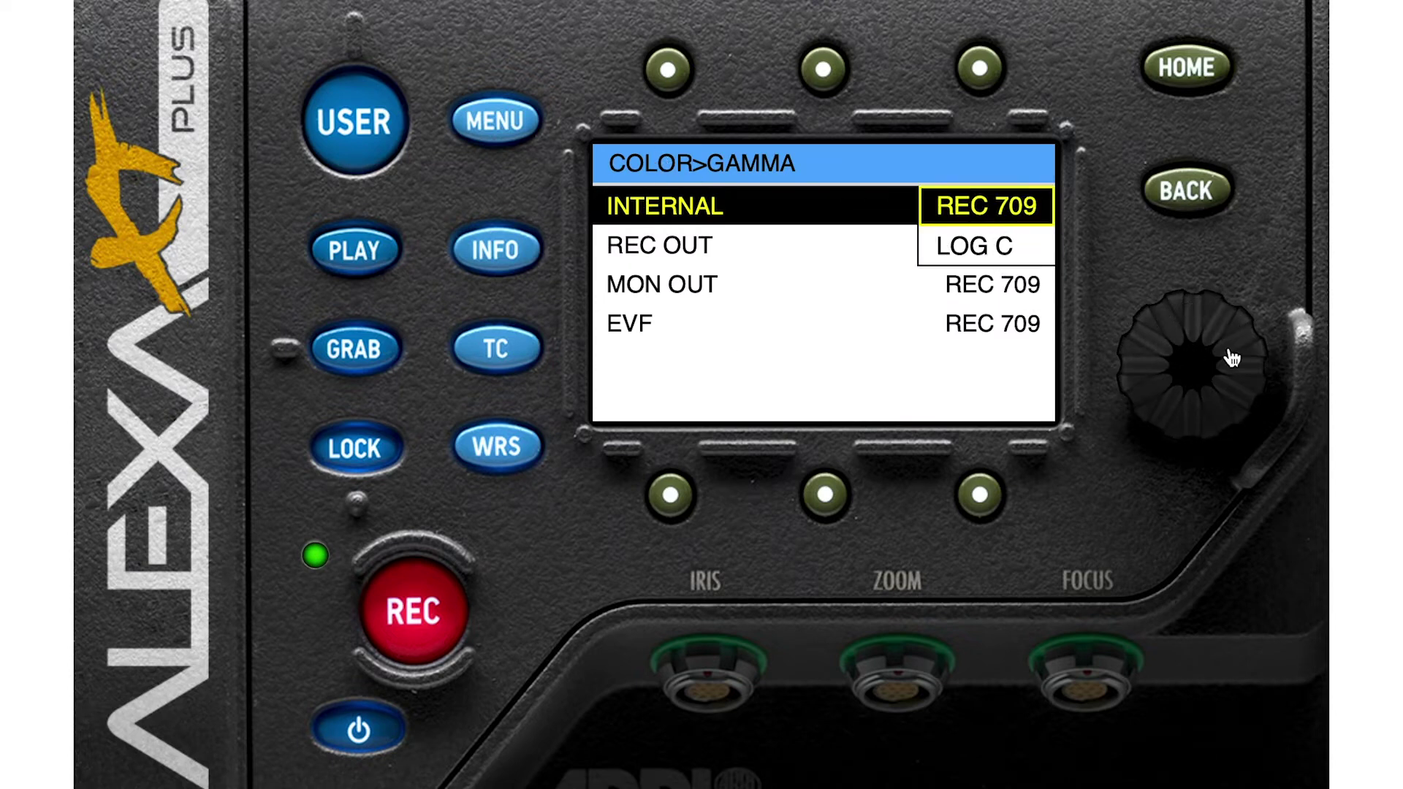
scroll(1214, 350, down, 1)
click(1190, 382)
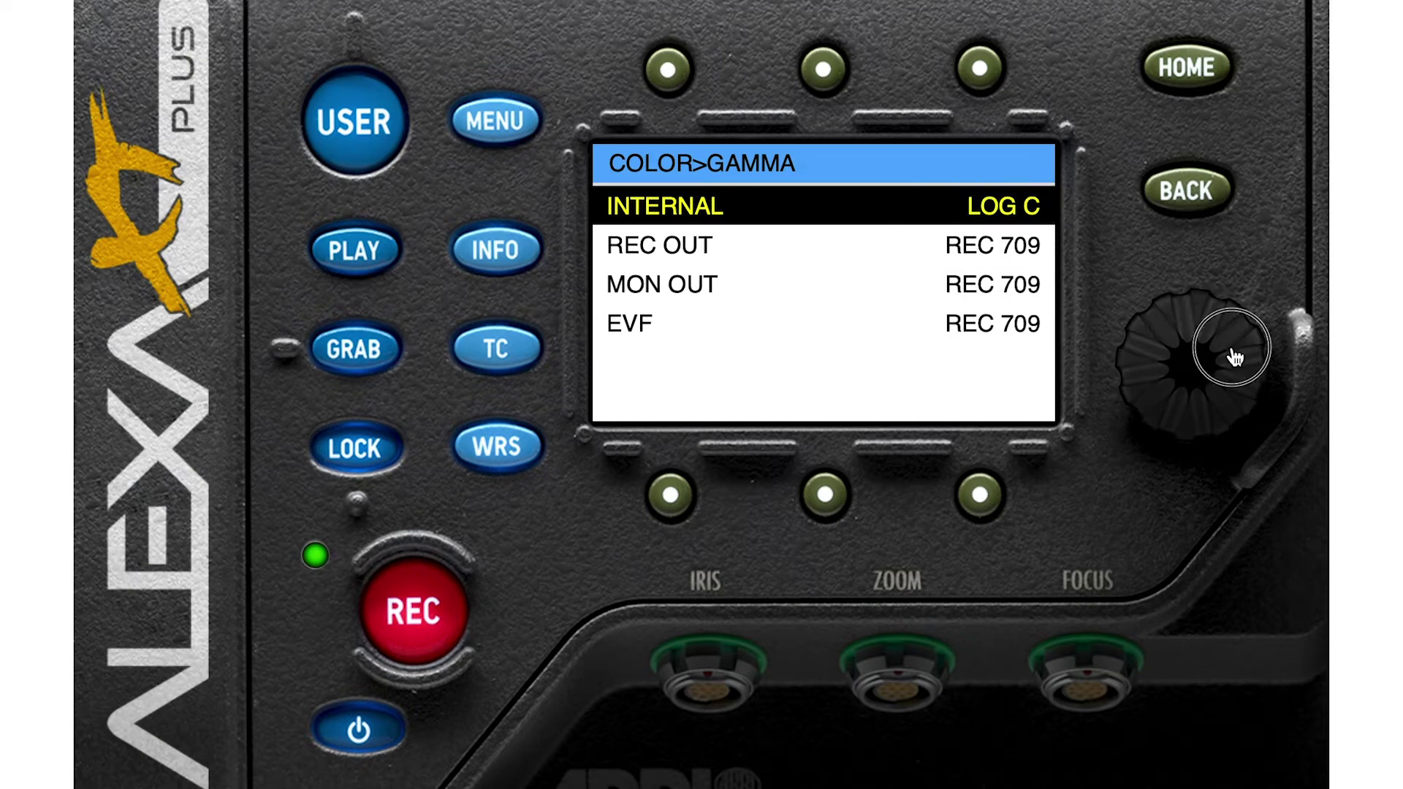
Step: Review the REC OUT gamma choices, leaving it at REC 709
scroll(1234, 362, down, 2)
scroll(1239, 366, up, 1)
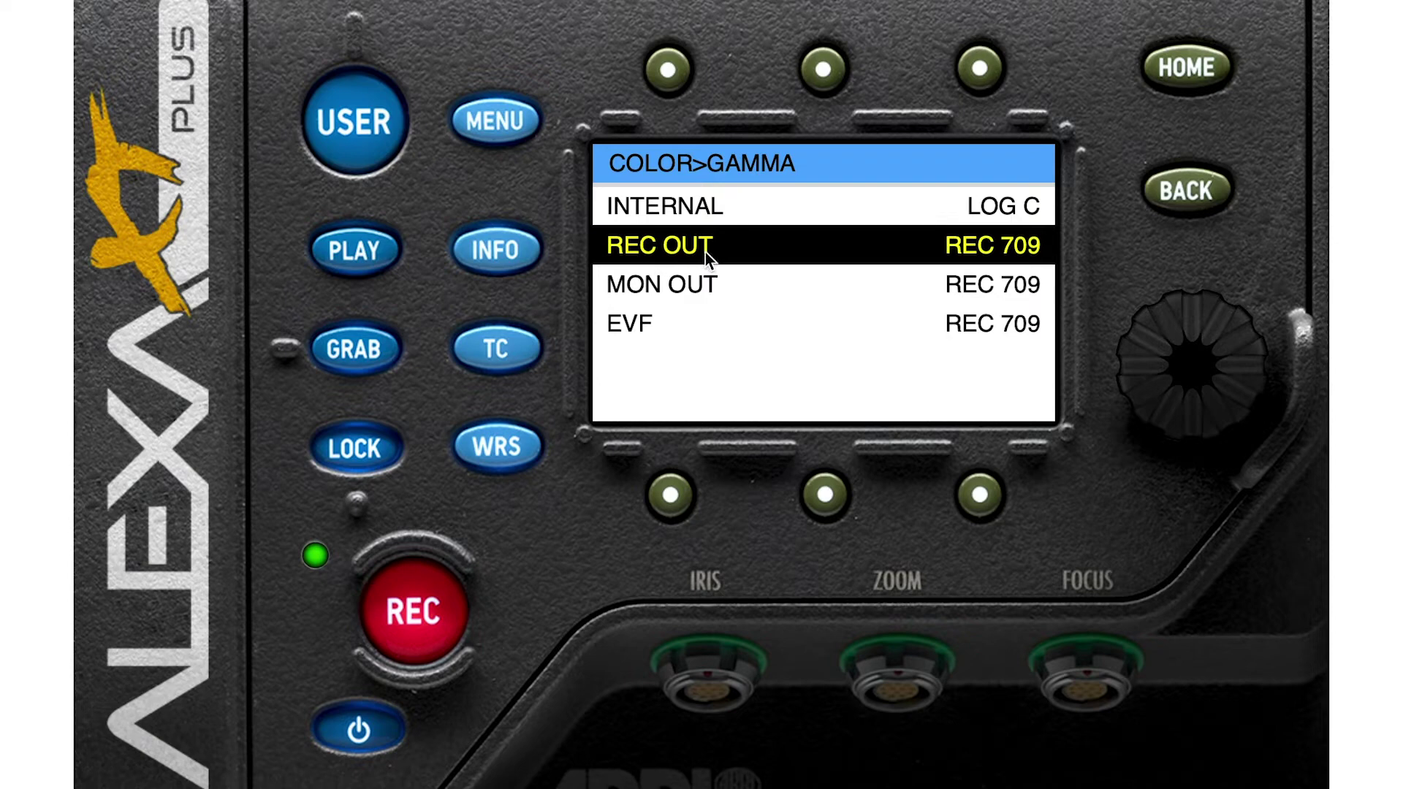
click(1198, 384)
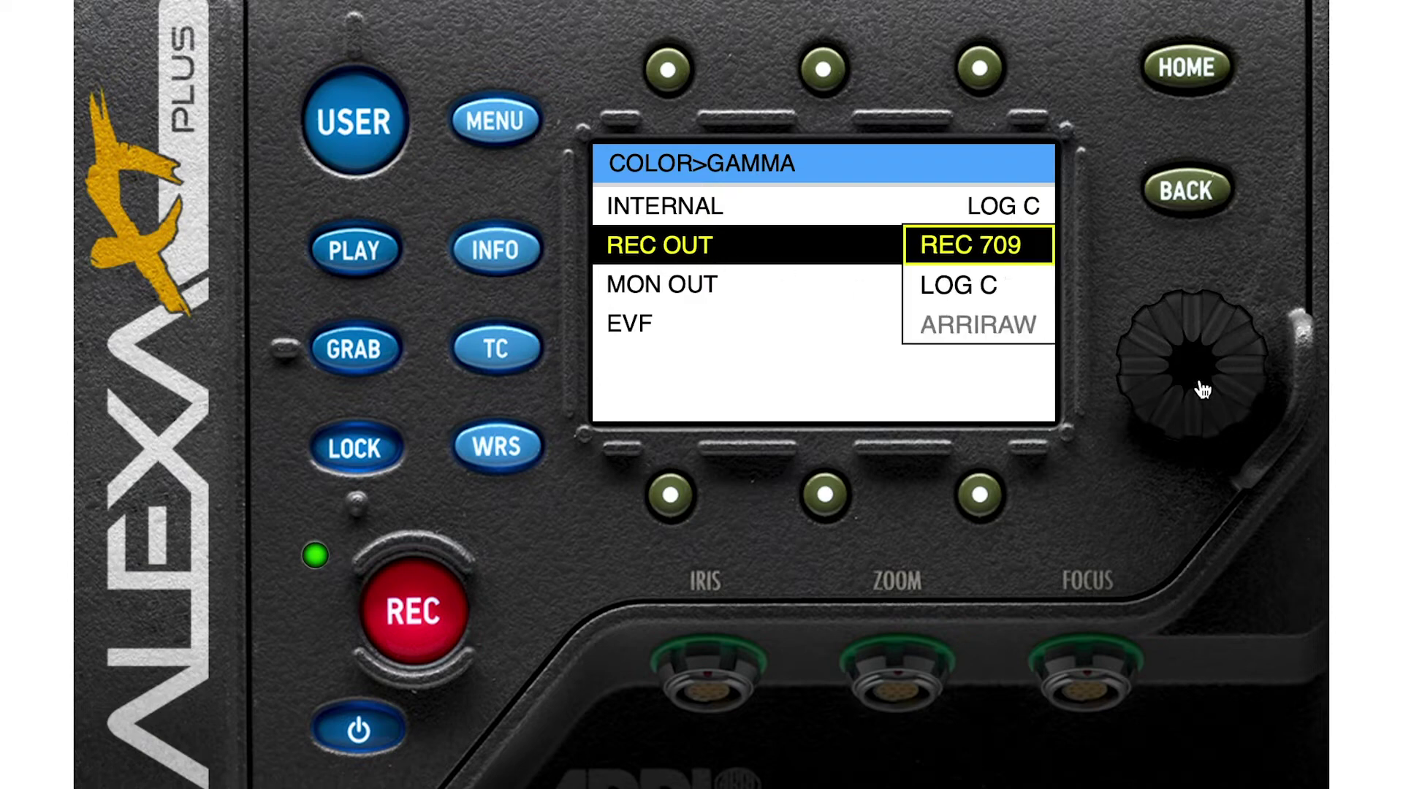
scroll(1240, 365, down, 1)
scroll(1223, 341, up, 1)
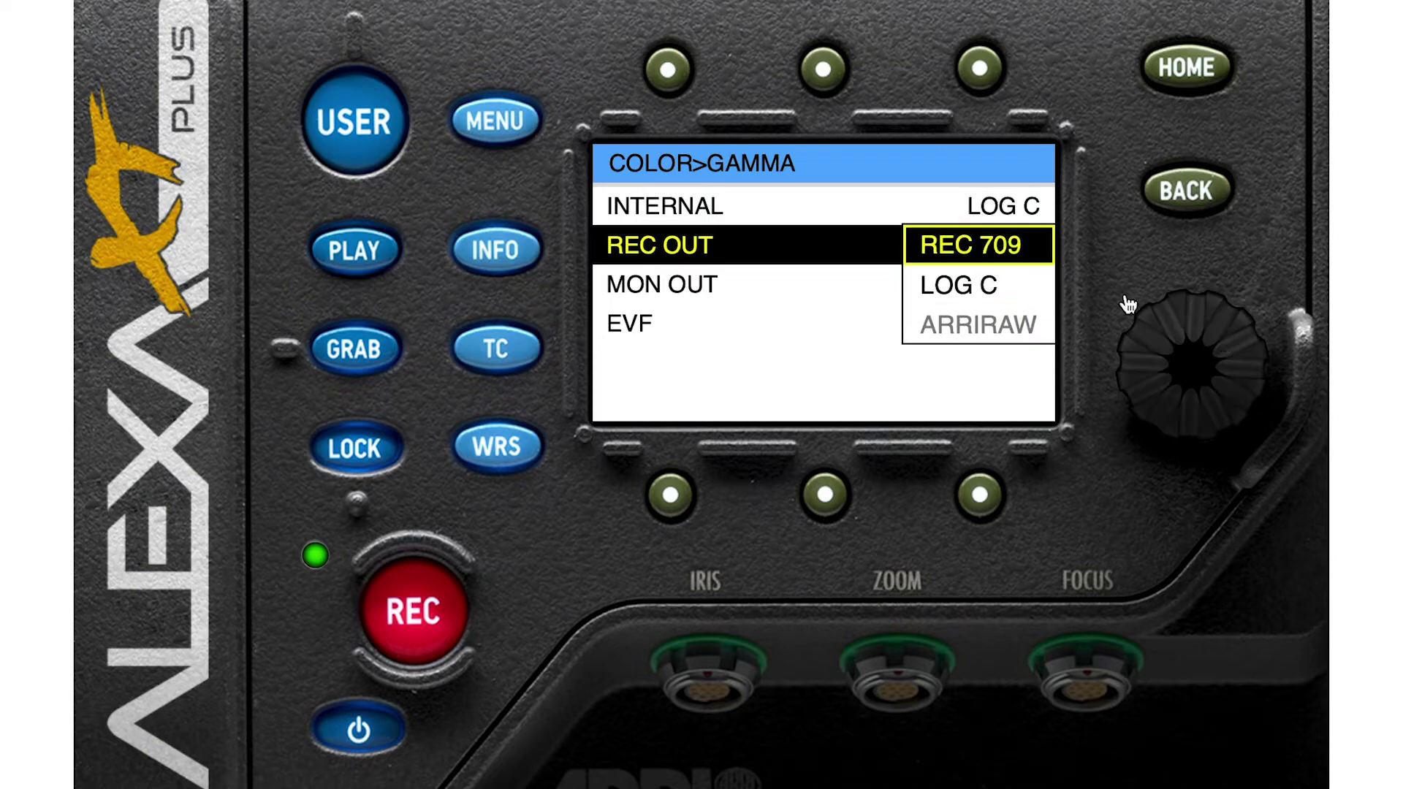
Step: Close REC OUT unchanged and keep the MON OUT gamma at REC 709
click(1218, 196)
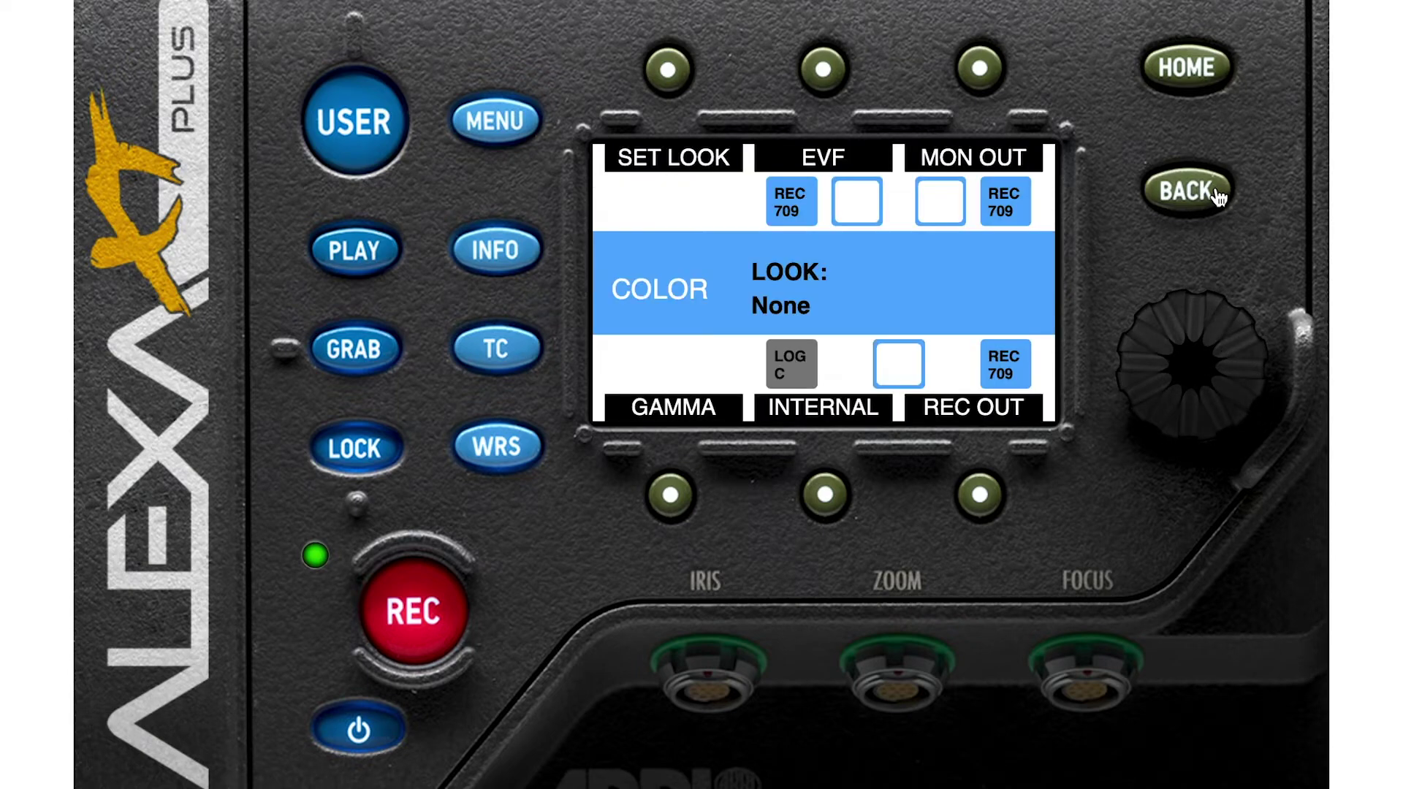
click(669, 495)
scroll(1196, 438, down, 1)
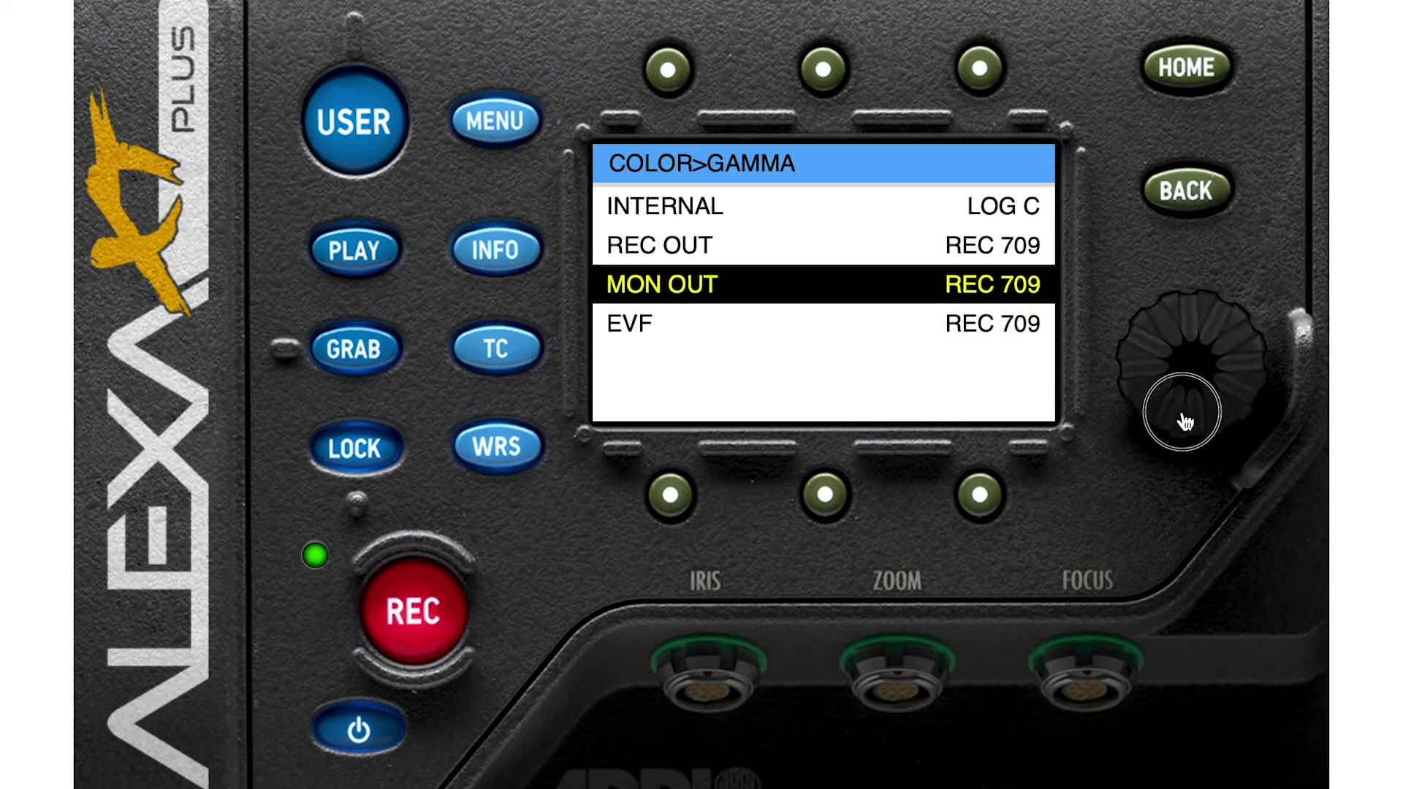
click(734, 298)
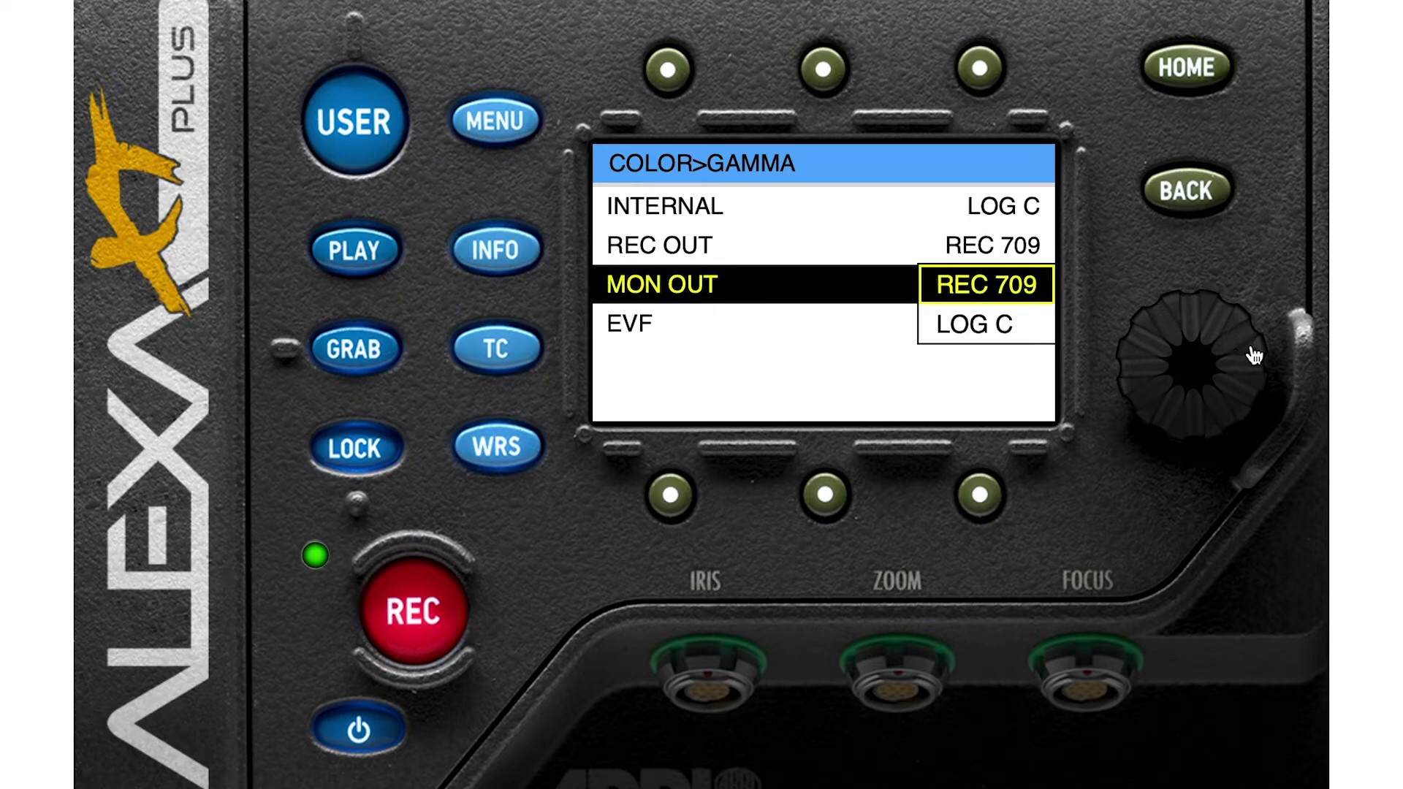
scroll(1241, 351, down, 1)
scroll(1125, 339, up, 1)
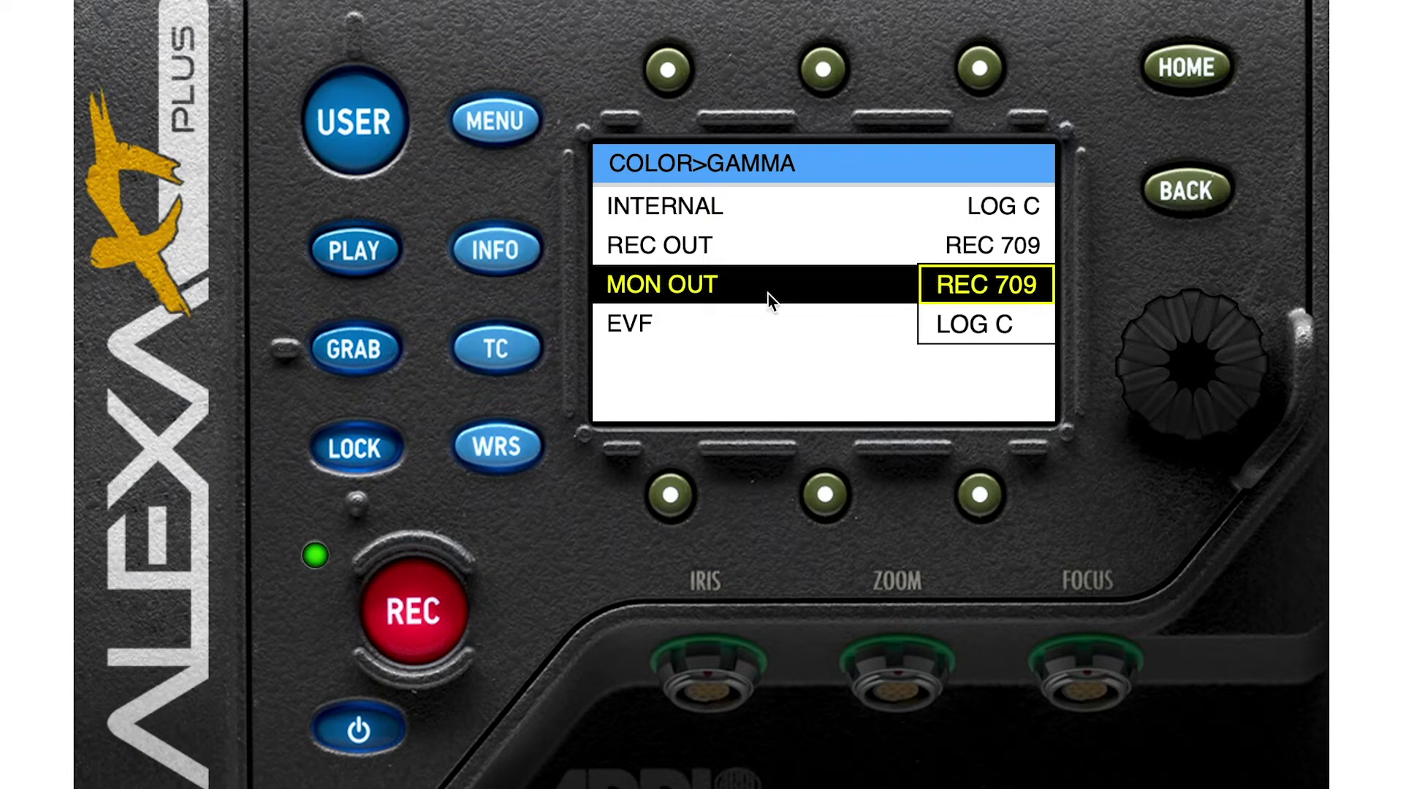
click(1200, 382)
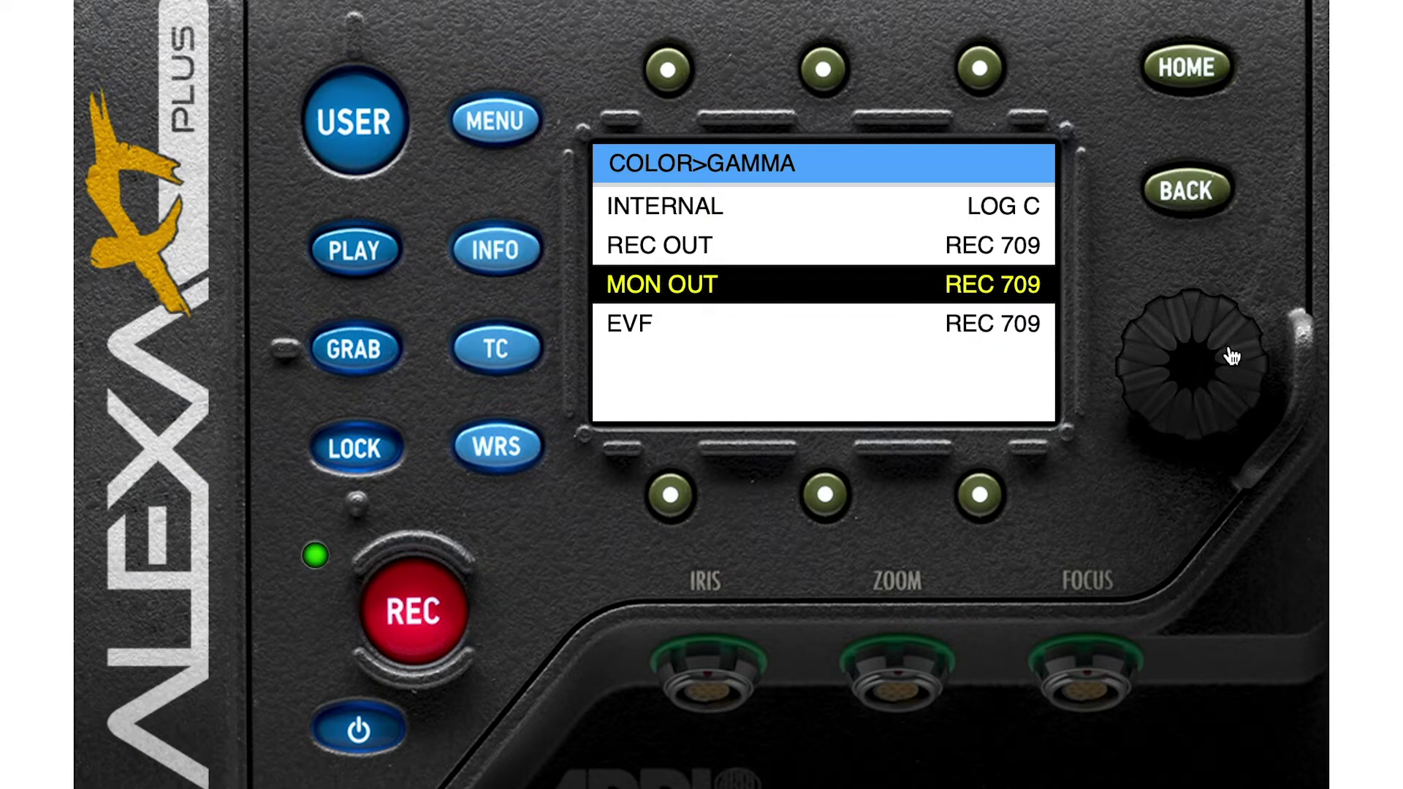
Step: Keep the EVF gamma at REC 709 and return to the COLOR overview showing Look: None
scroll(1232, 358, down, 1)
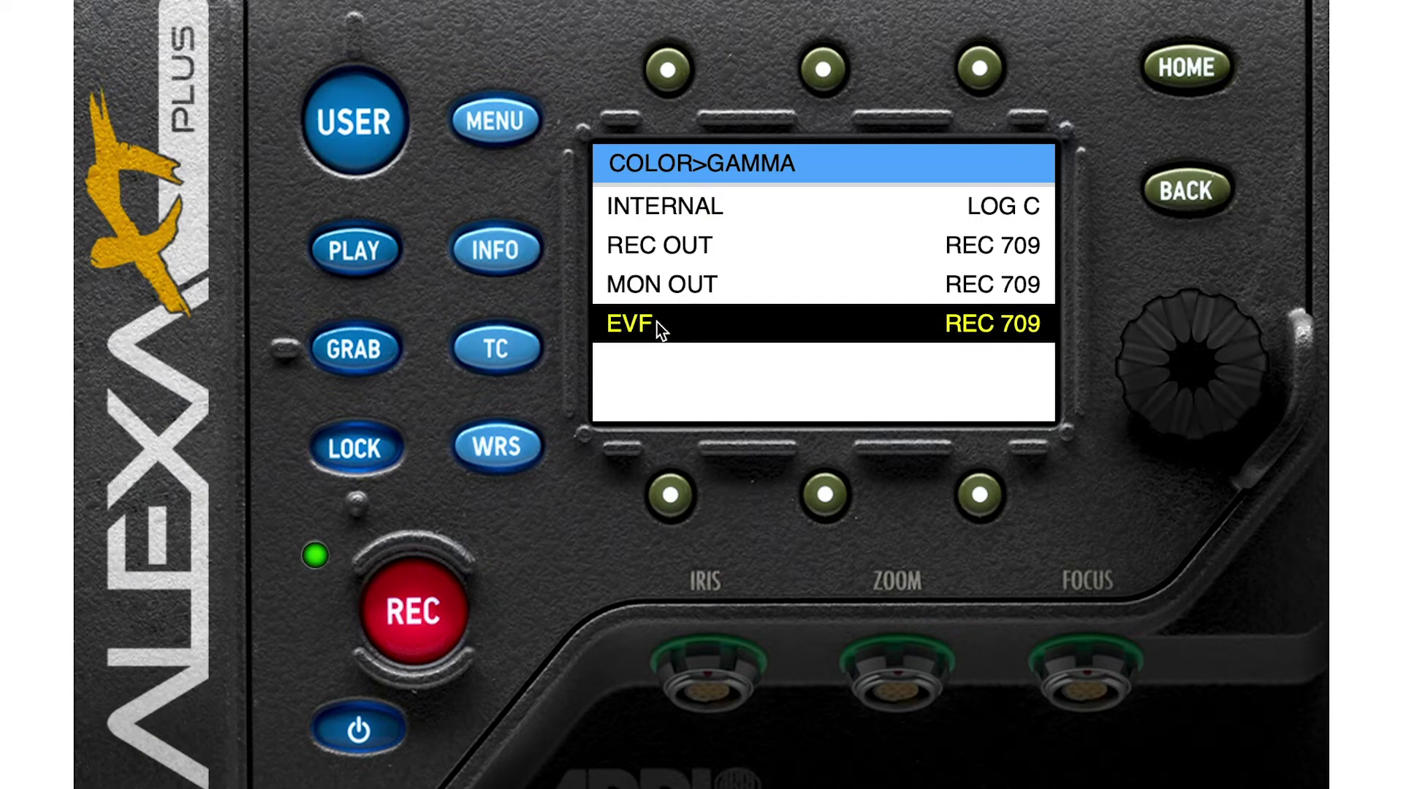
click(615, 330)
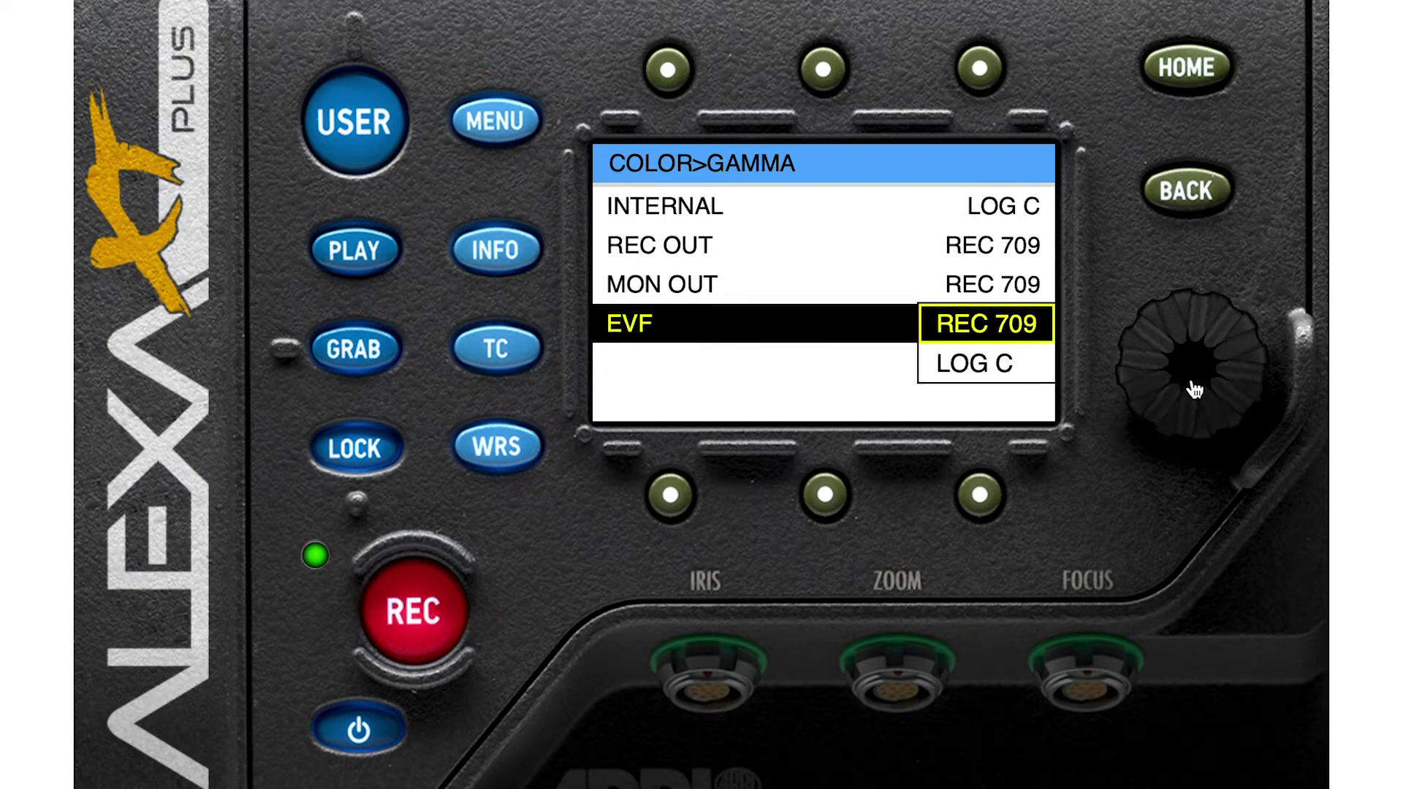
click(1232, 350)
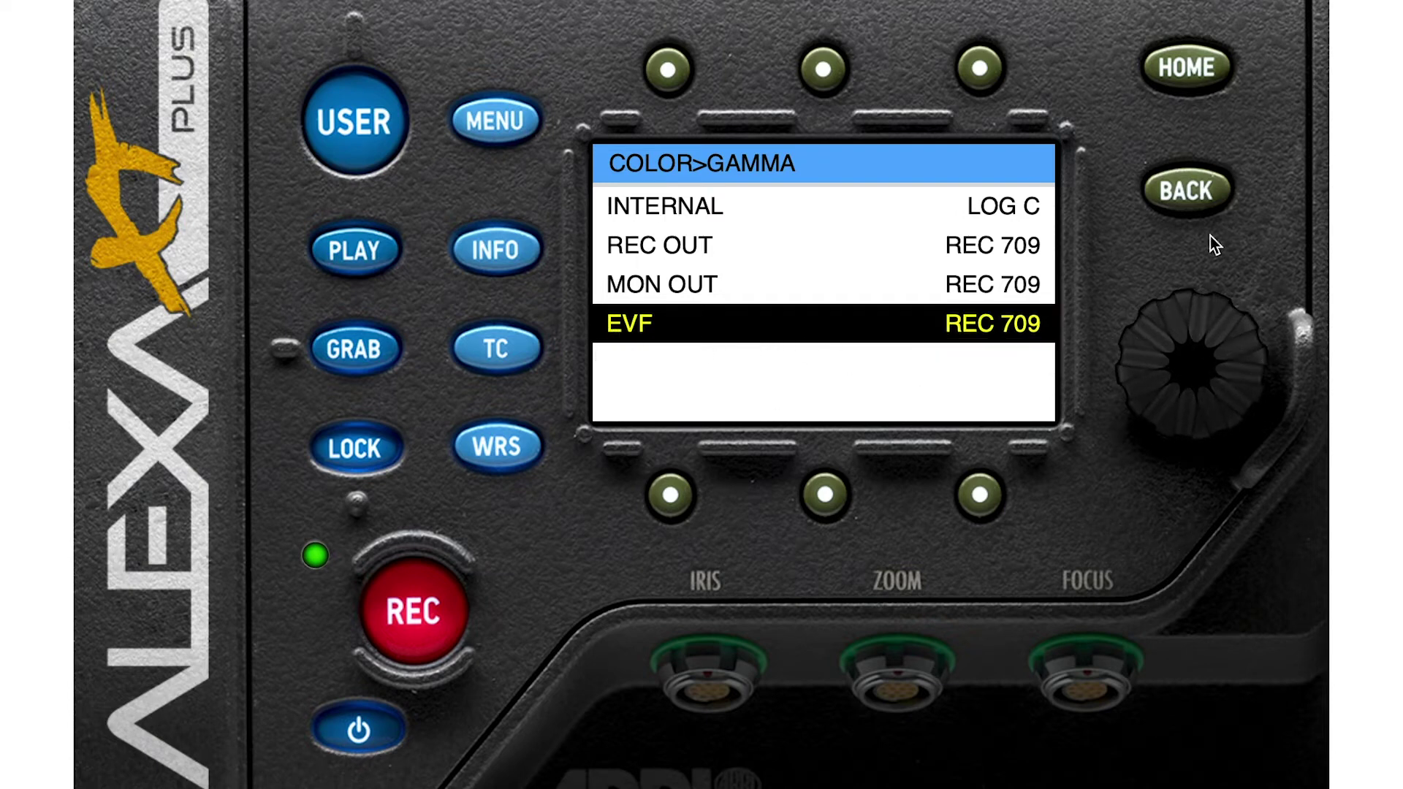
click(1206, 194)
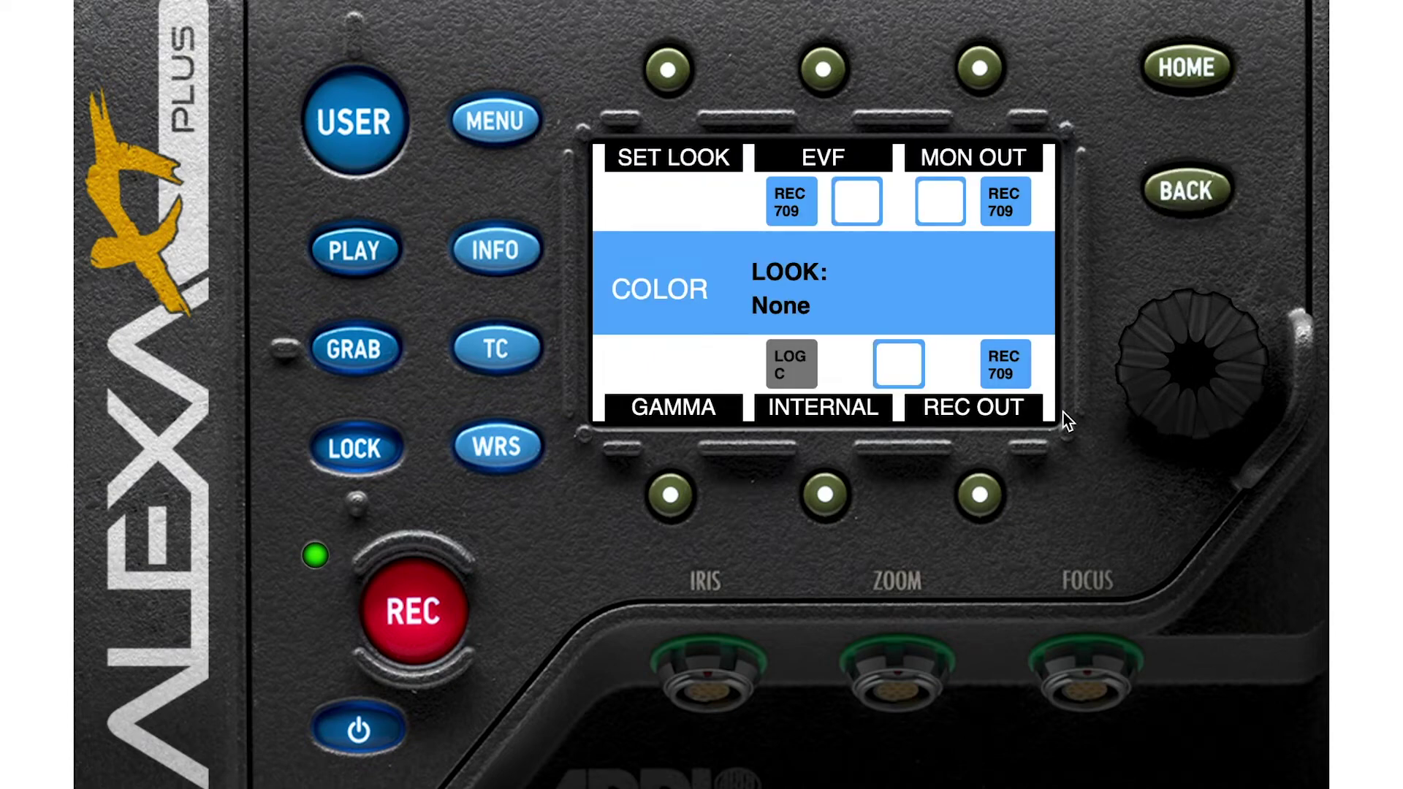
Step: Go home and browse the white balance presets from Auto WB to Fluorescent
click(1209, 194)
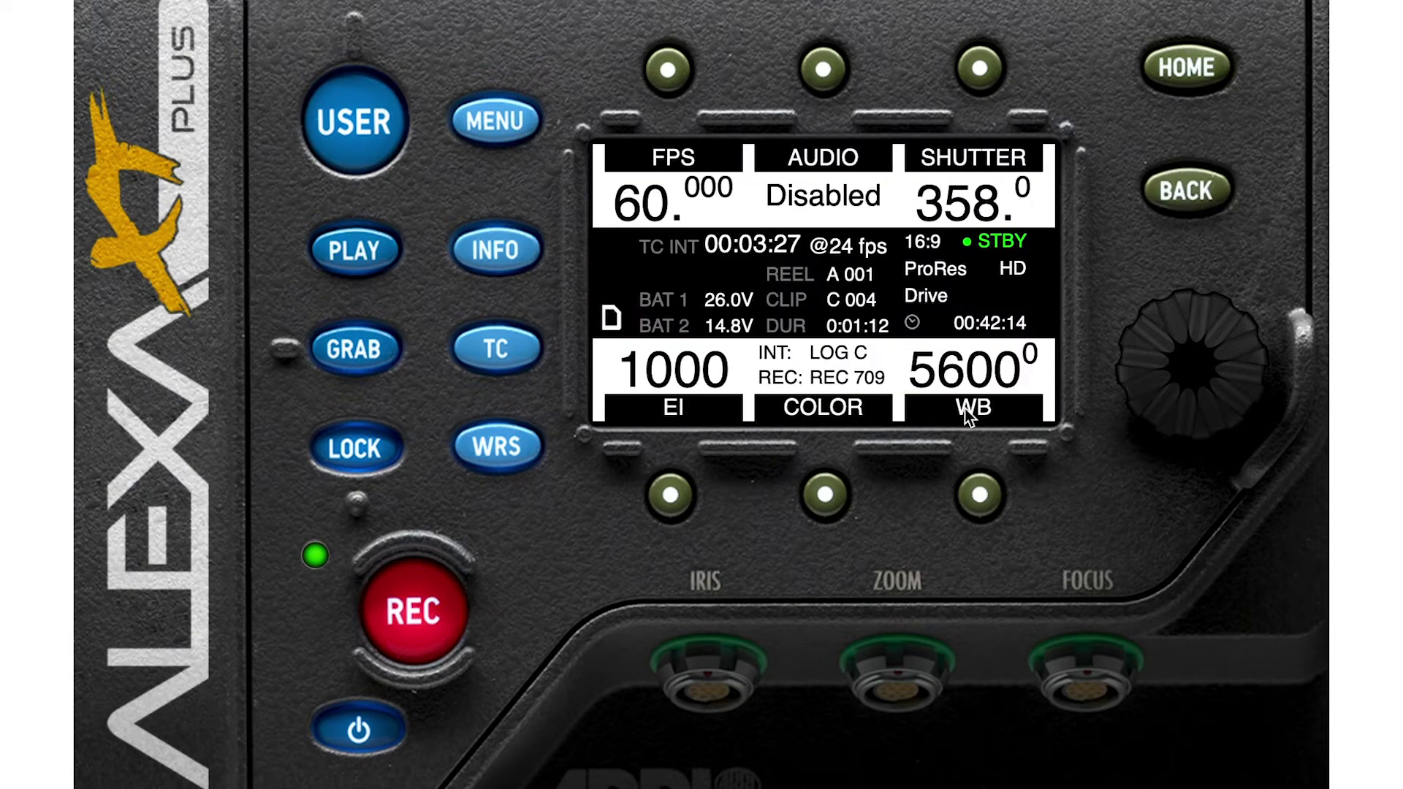
click(980, 495)
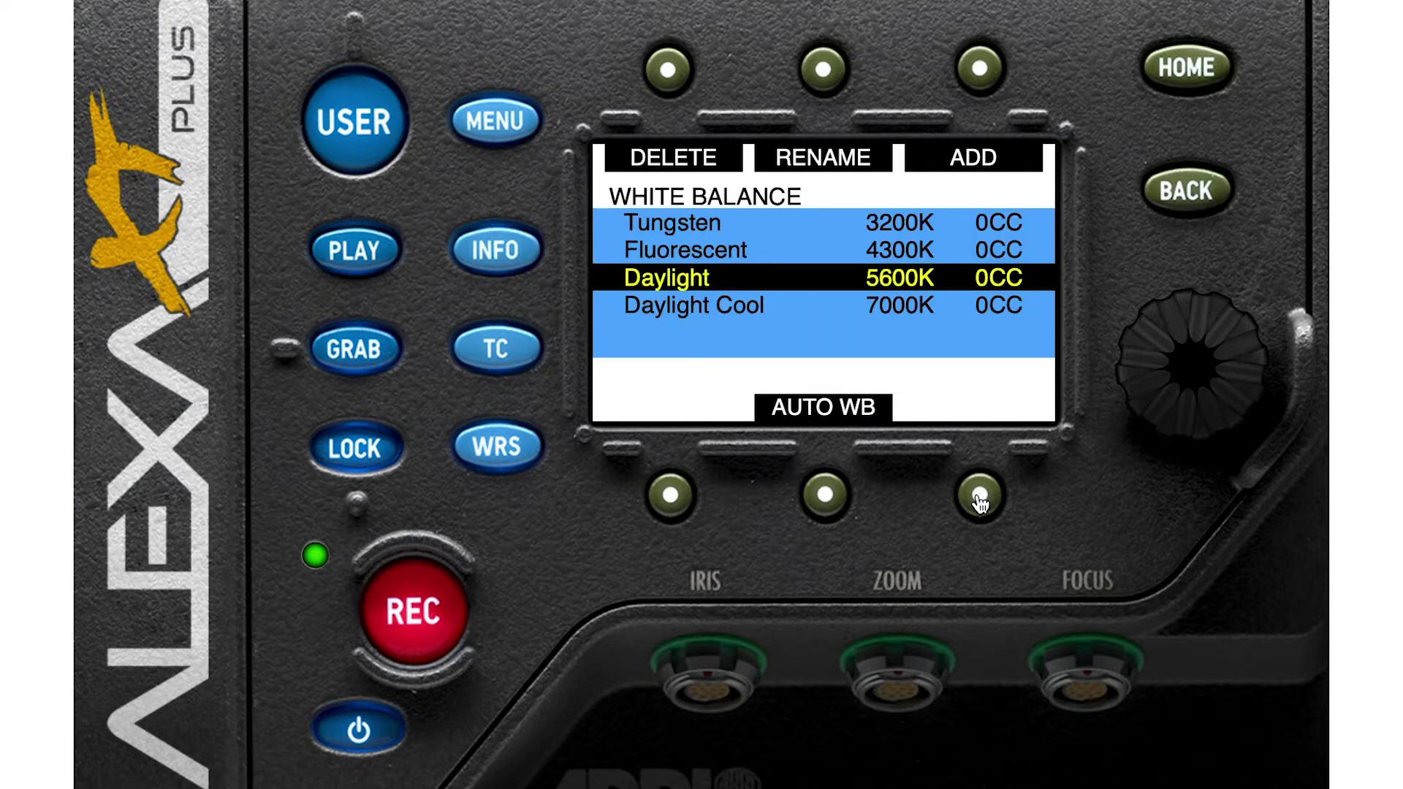
drag(1236, 379, 1080, 398)
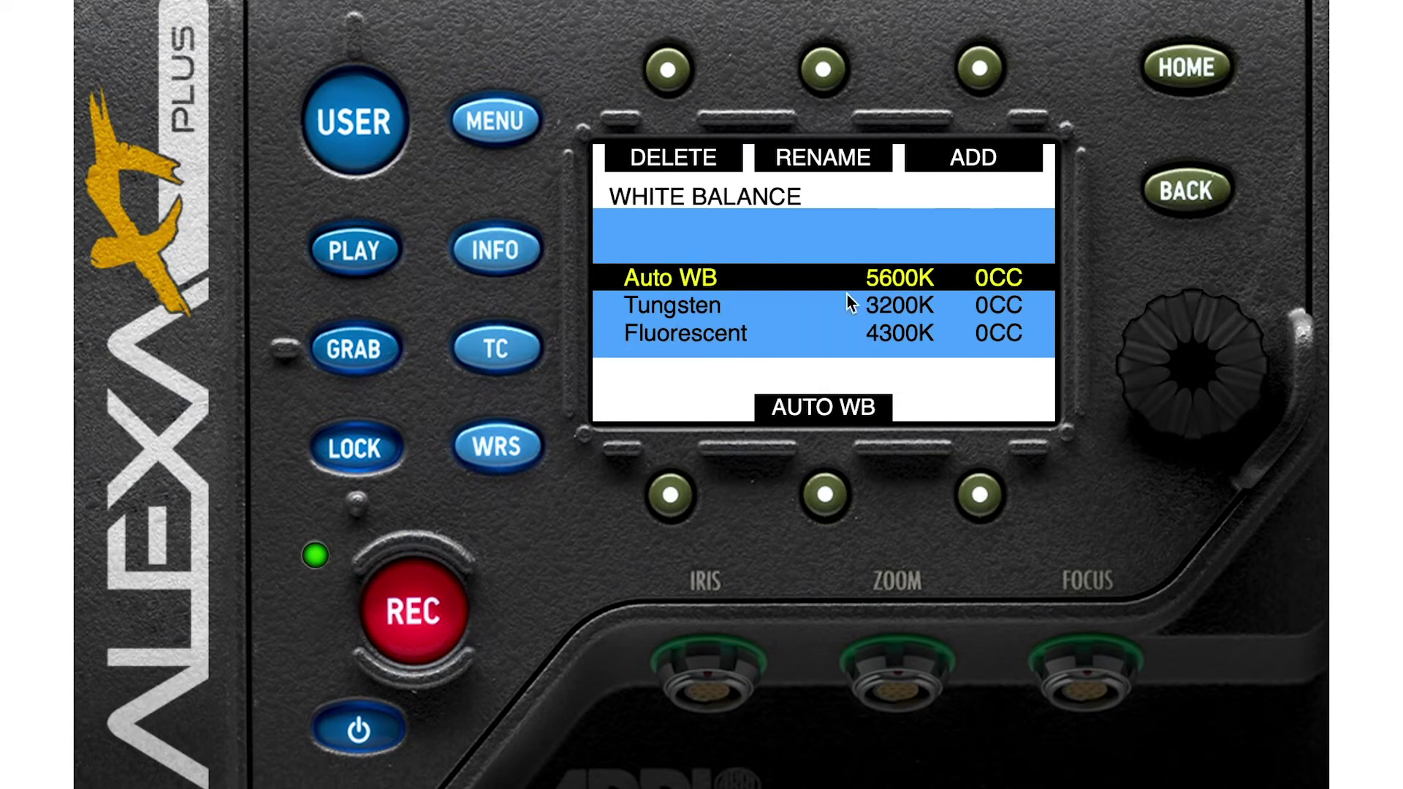
drag(1198, 329, 1261, 356)
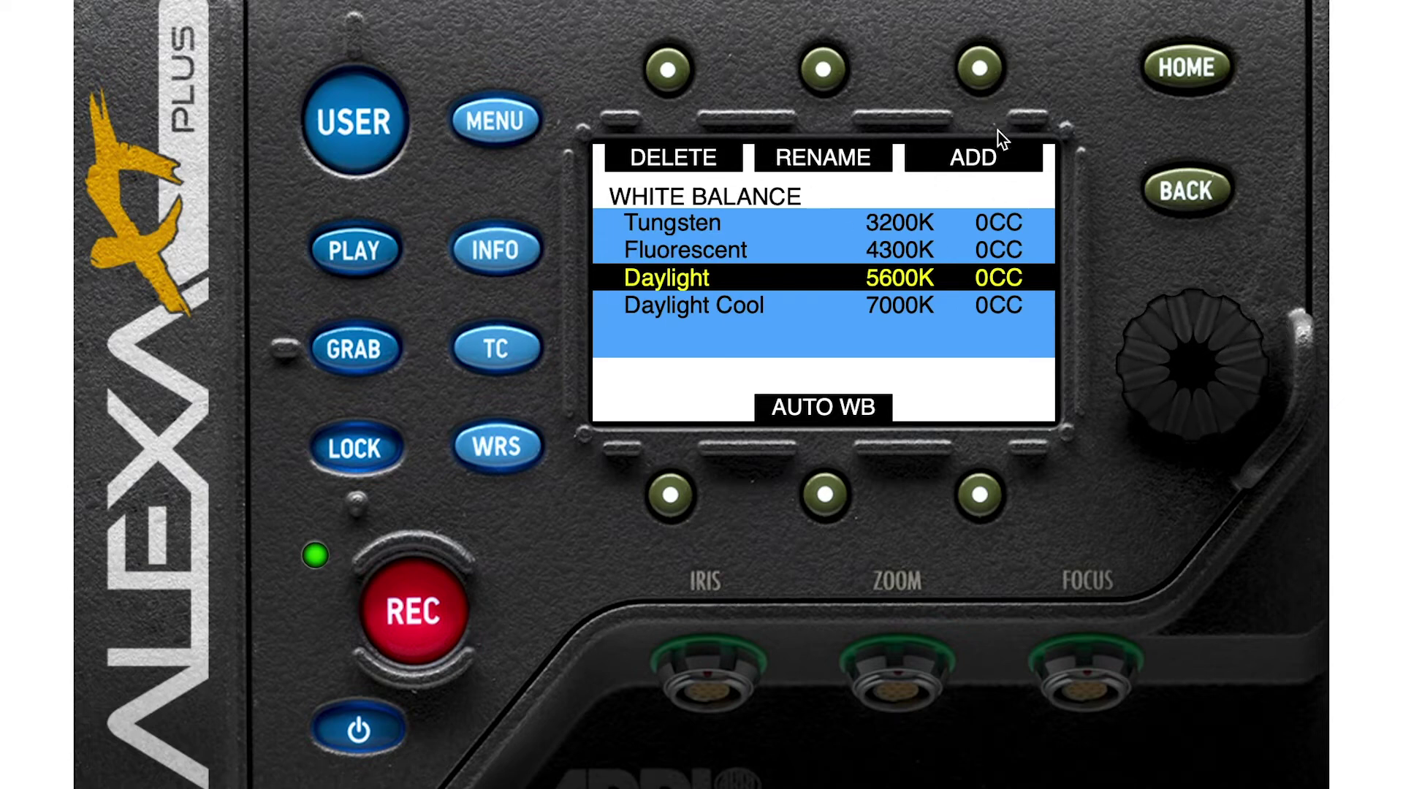
Step: Add a new white balance of 6400K with -8 CC and back out to the home screen
click(980, 68)
mouse_move(1202, 322)
mouse_down()
mouse_move(1234, 326)
mouse_move(1237, 370)
mouse_move(1190, 340)
mouse_up()
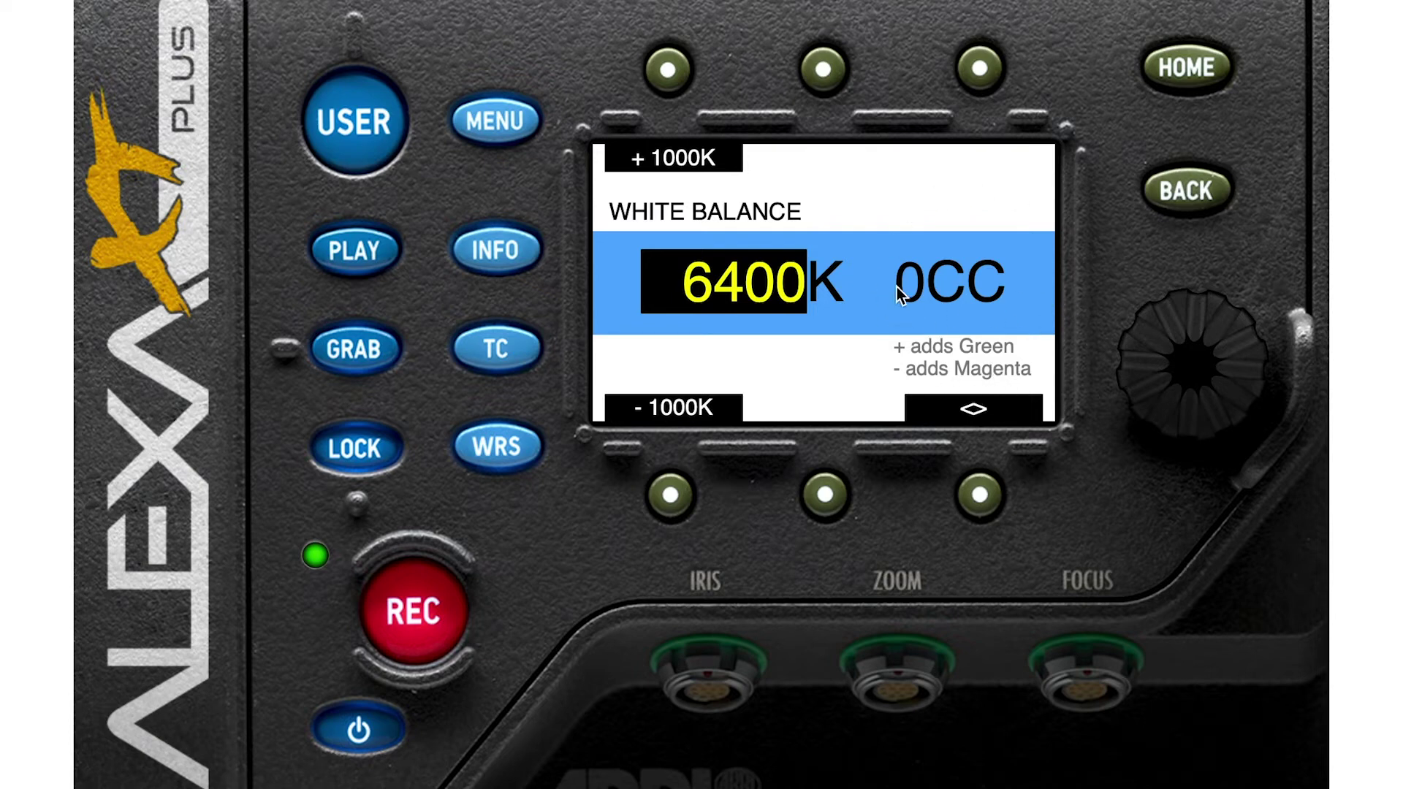
click(979, 505)
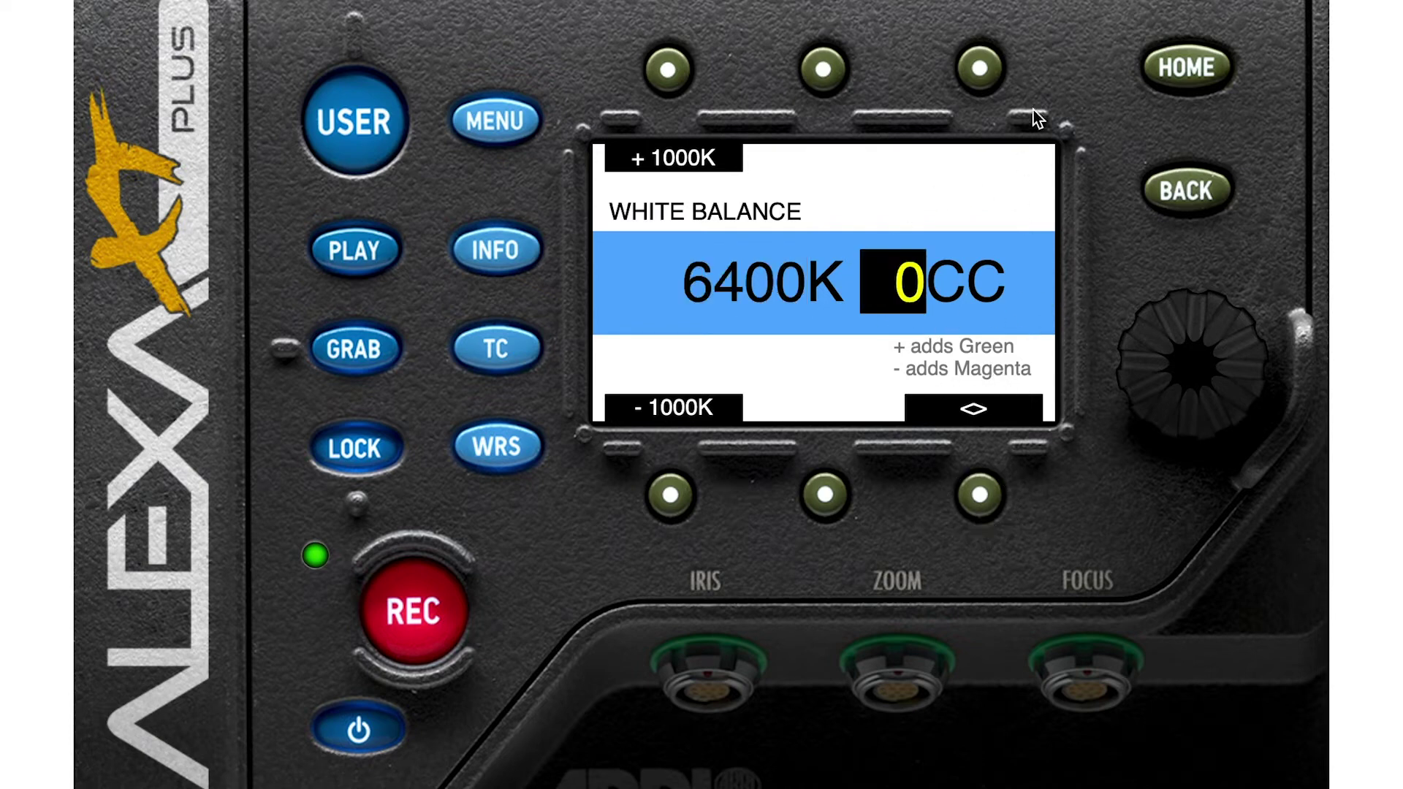
click(980, 77)
drag(1241, 338, 1177, 407)
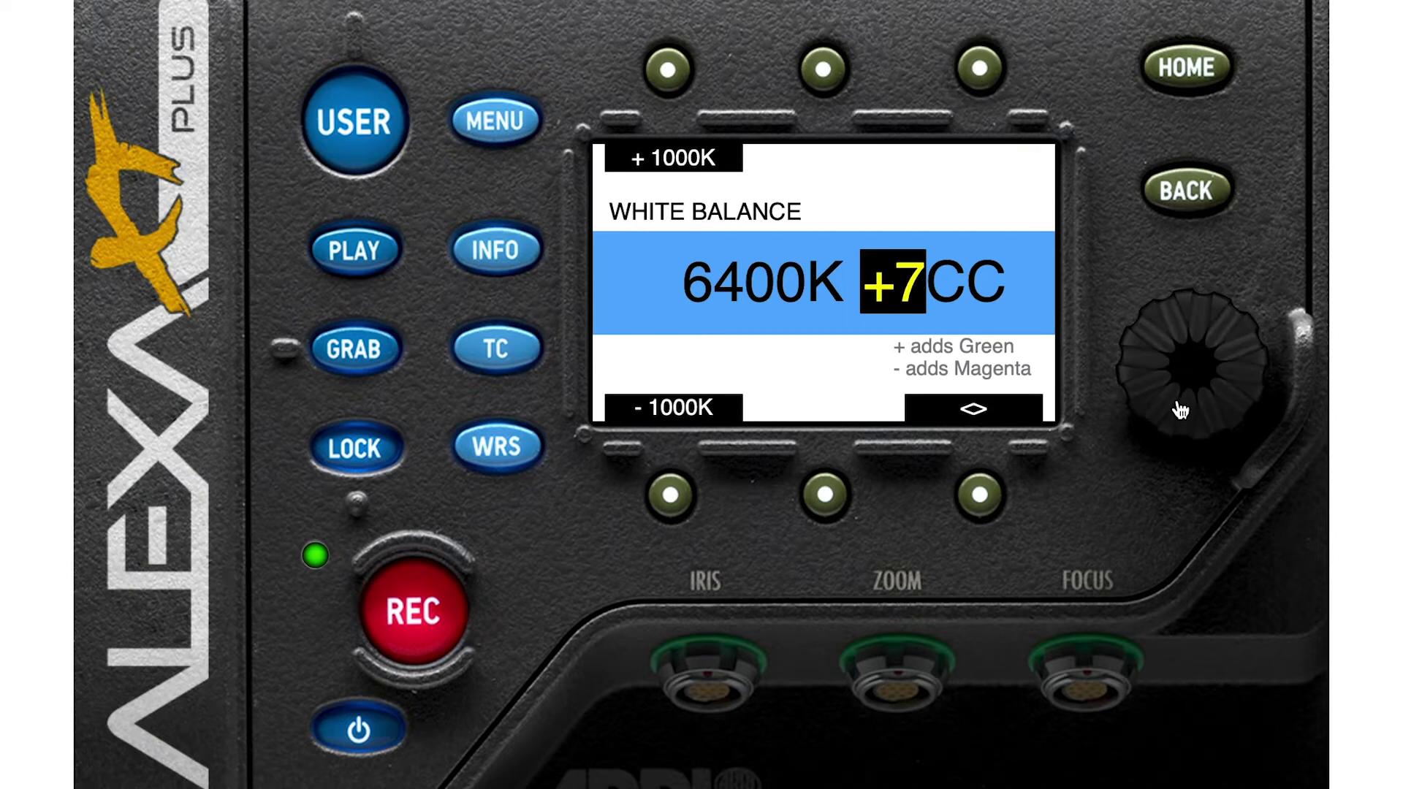
drag(1237, 366, 1176, 353)
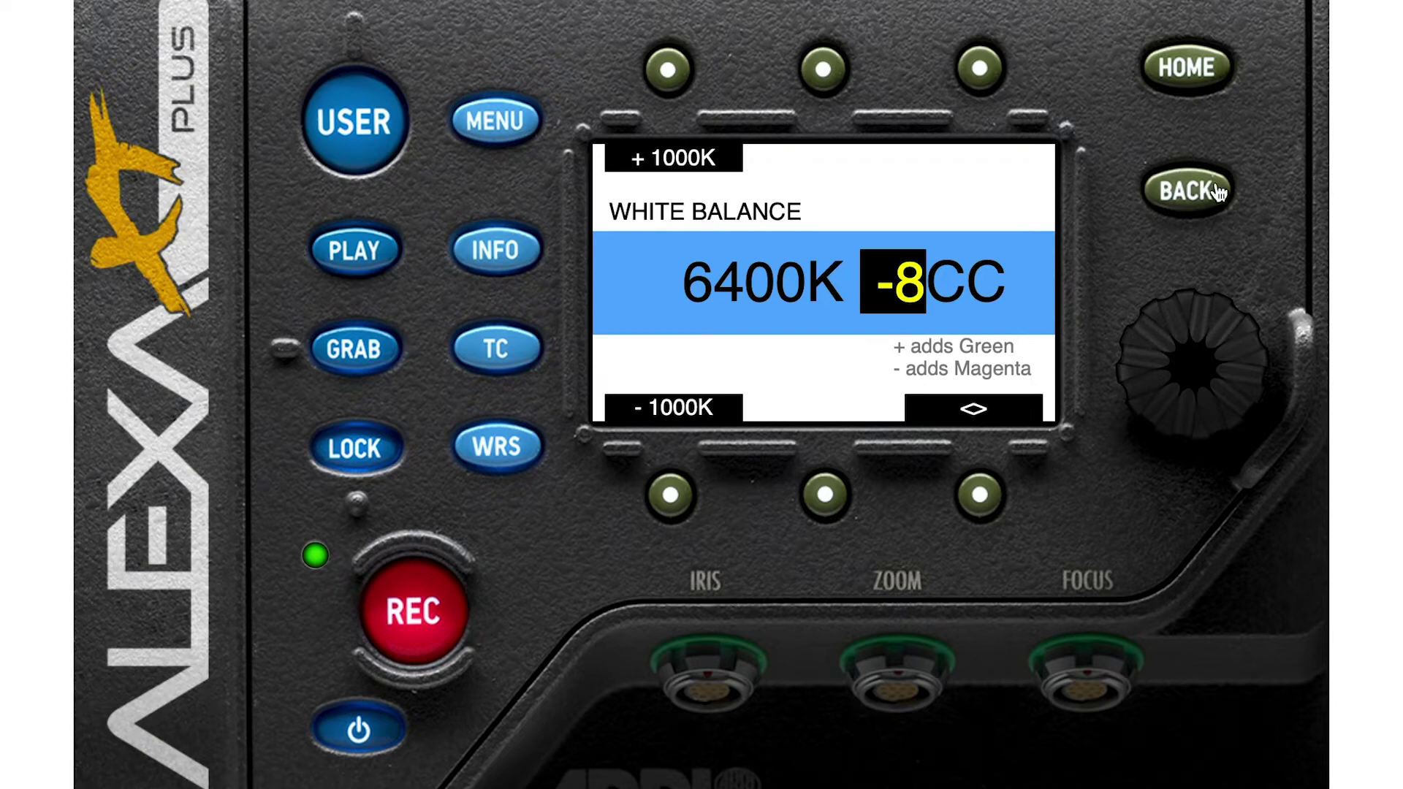
click(1188, 196)
click(1187, 196)
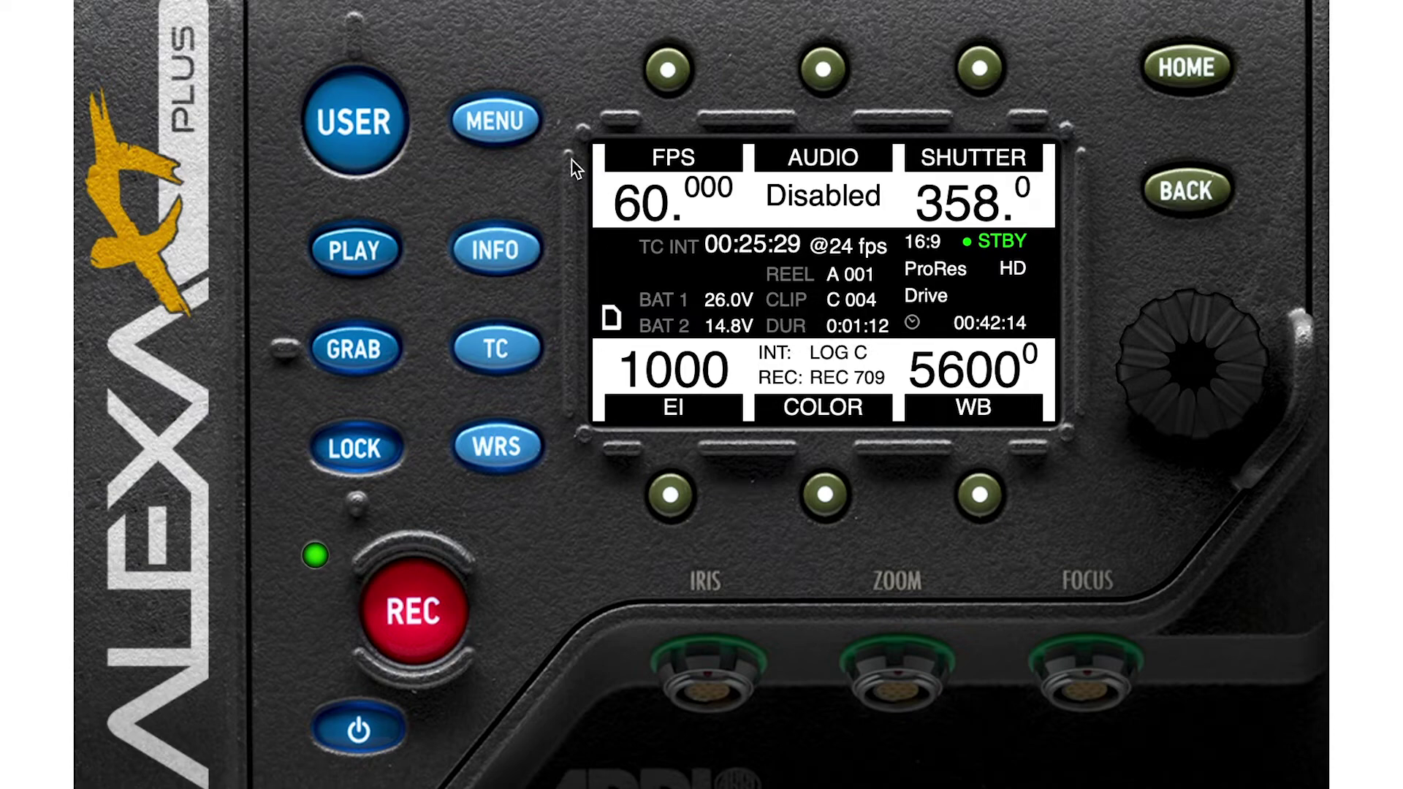
Step: Browse the Format list under Recording > Internal and keep ProRes as the format
click(488, 118)
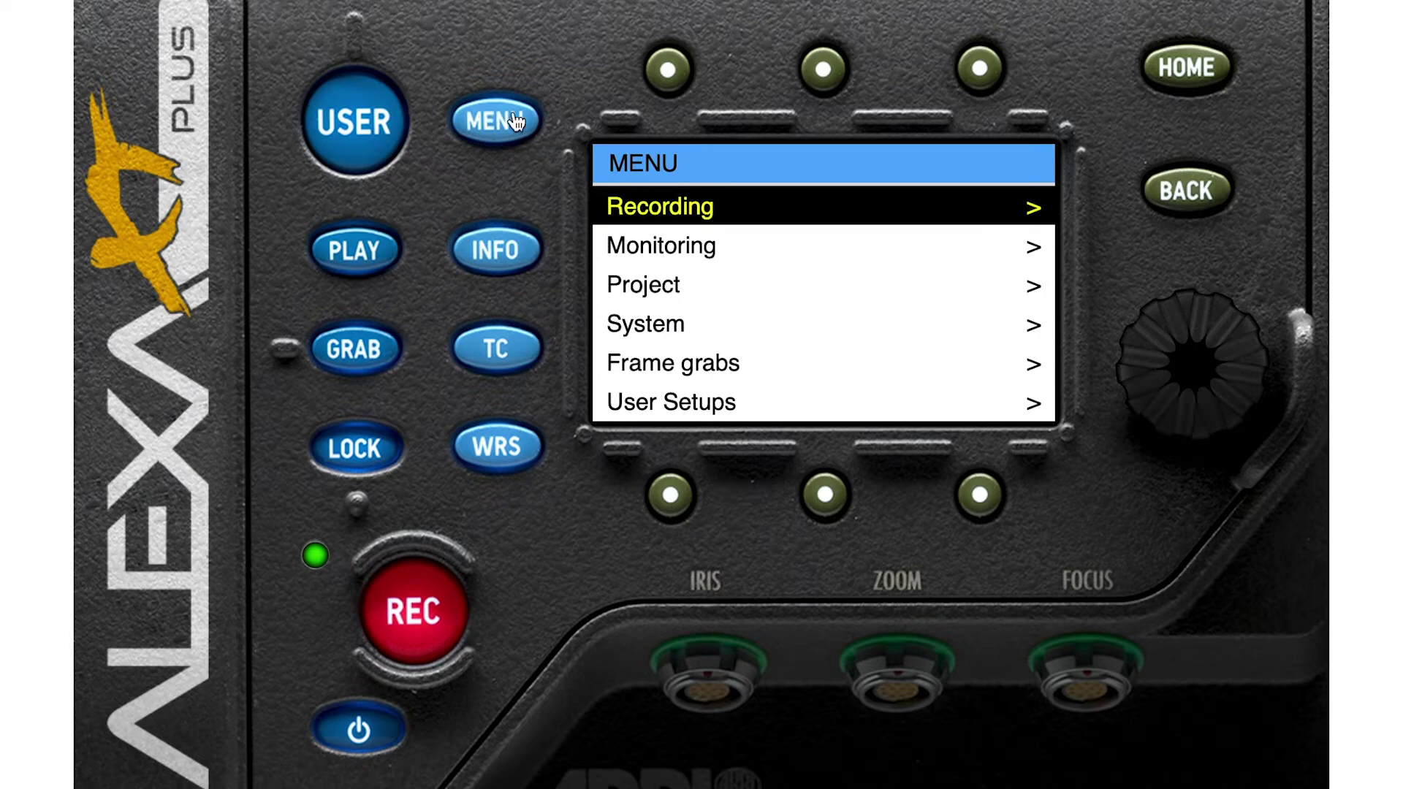
click(1201, 361)
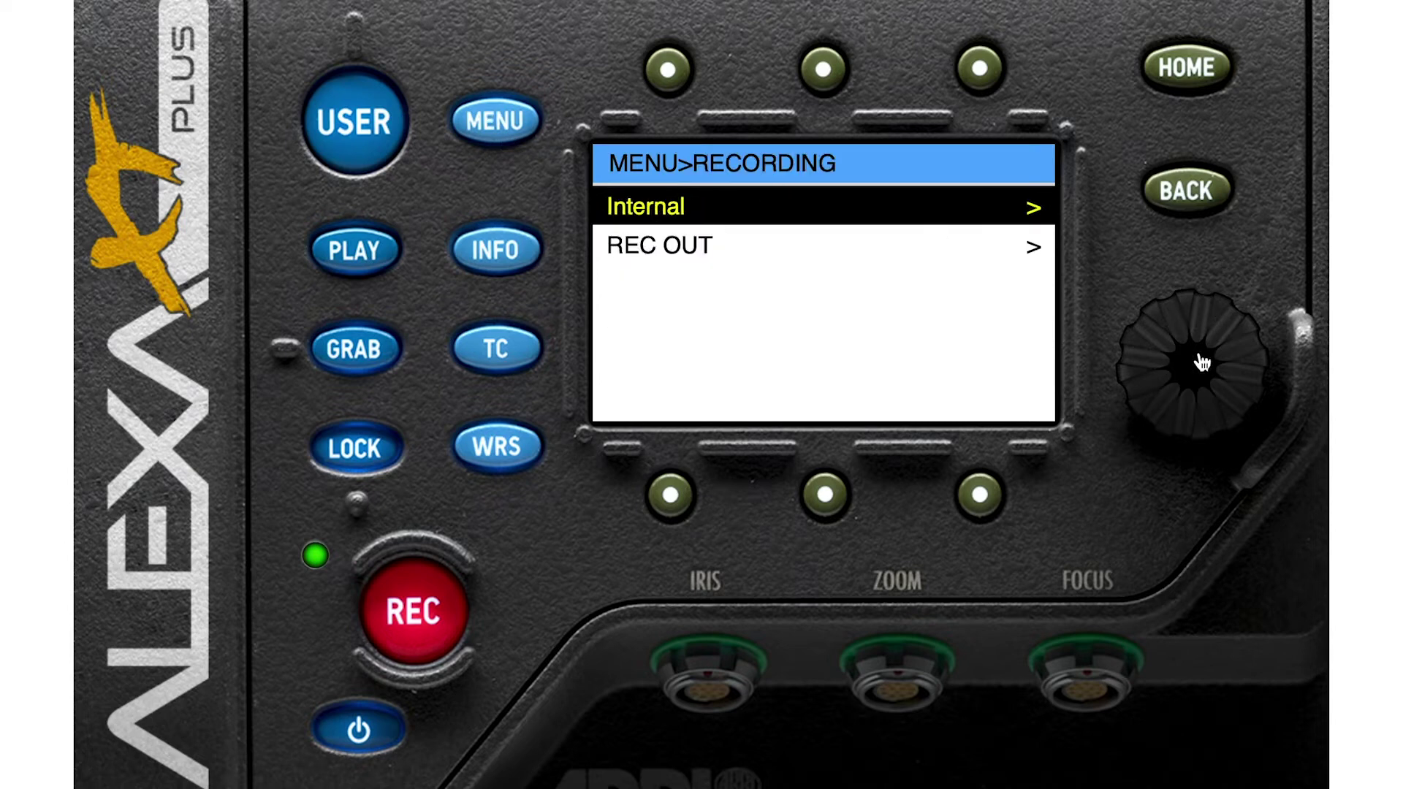
click(1201, 376)
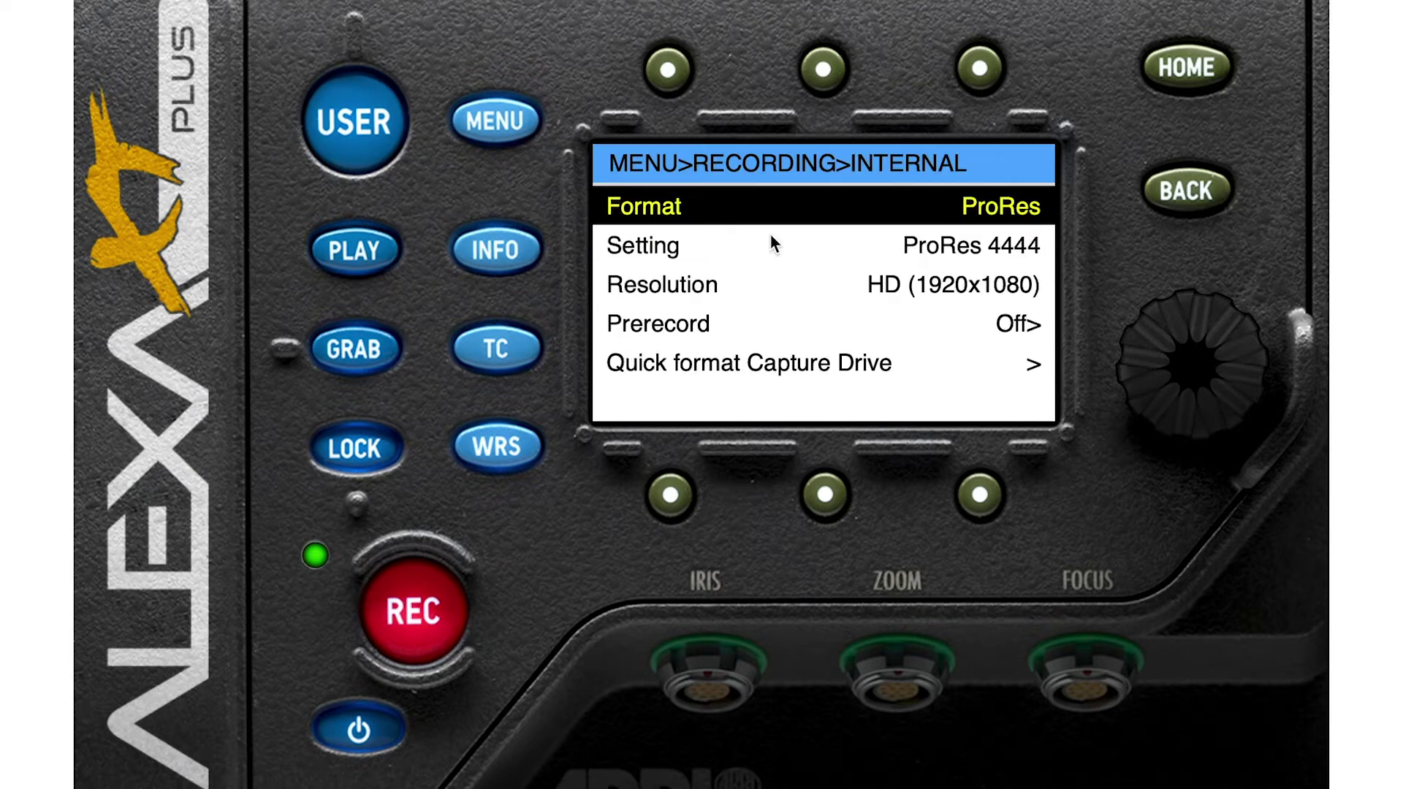
click(1195, 362)
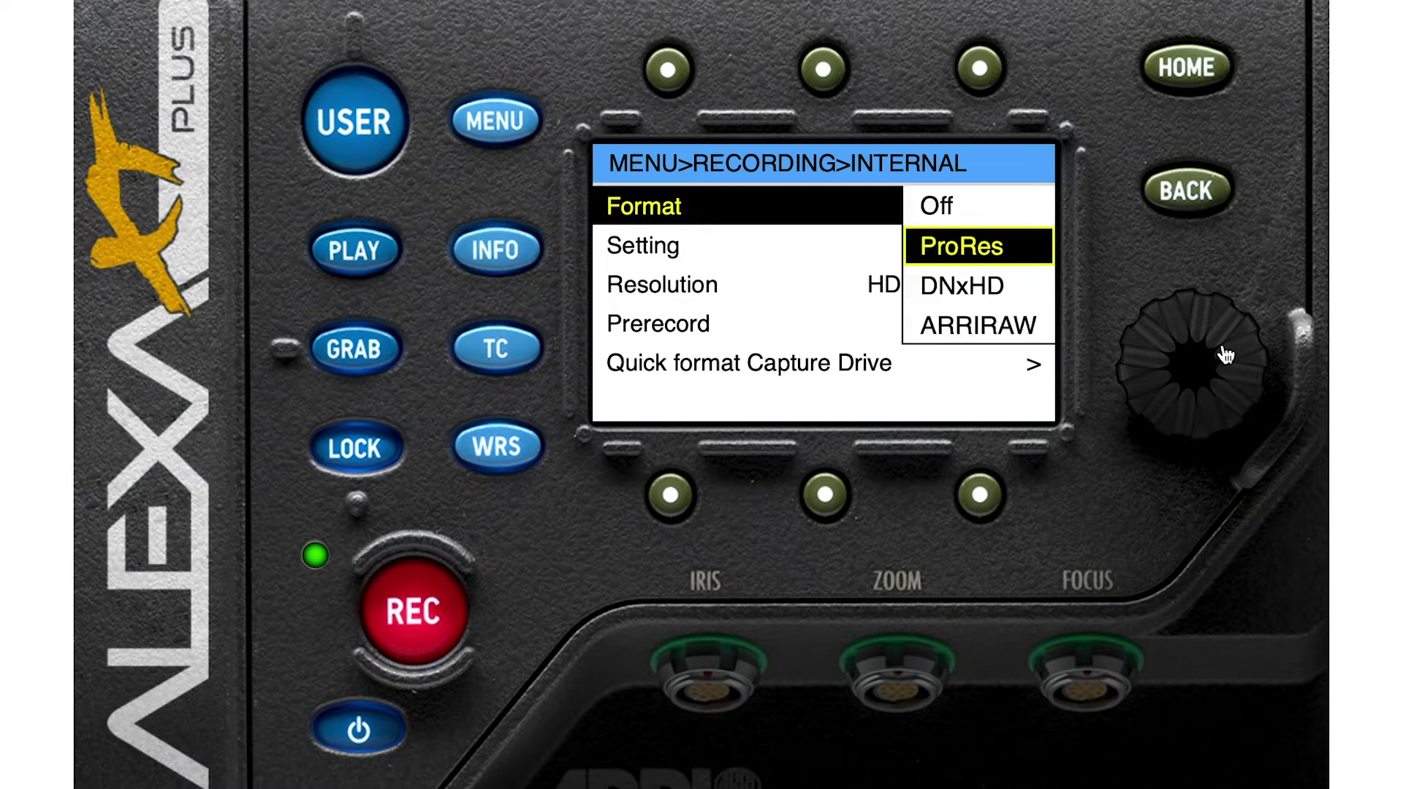
scroll(1245, 343, down, 1)
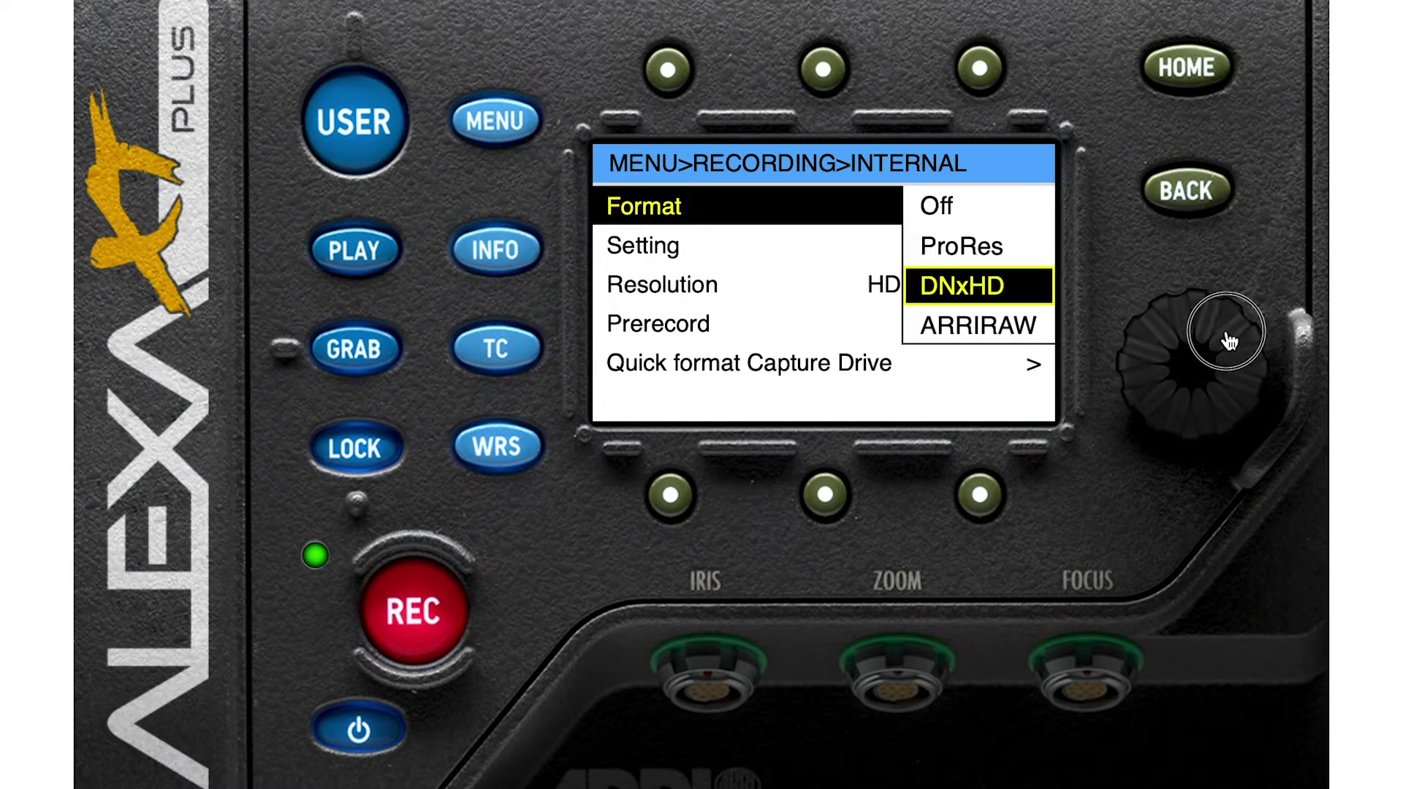
scroll(1254, 355, down, 1)
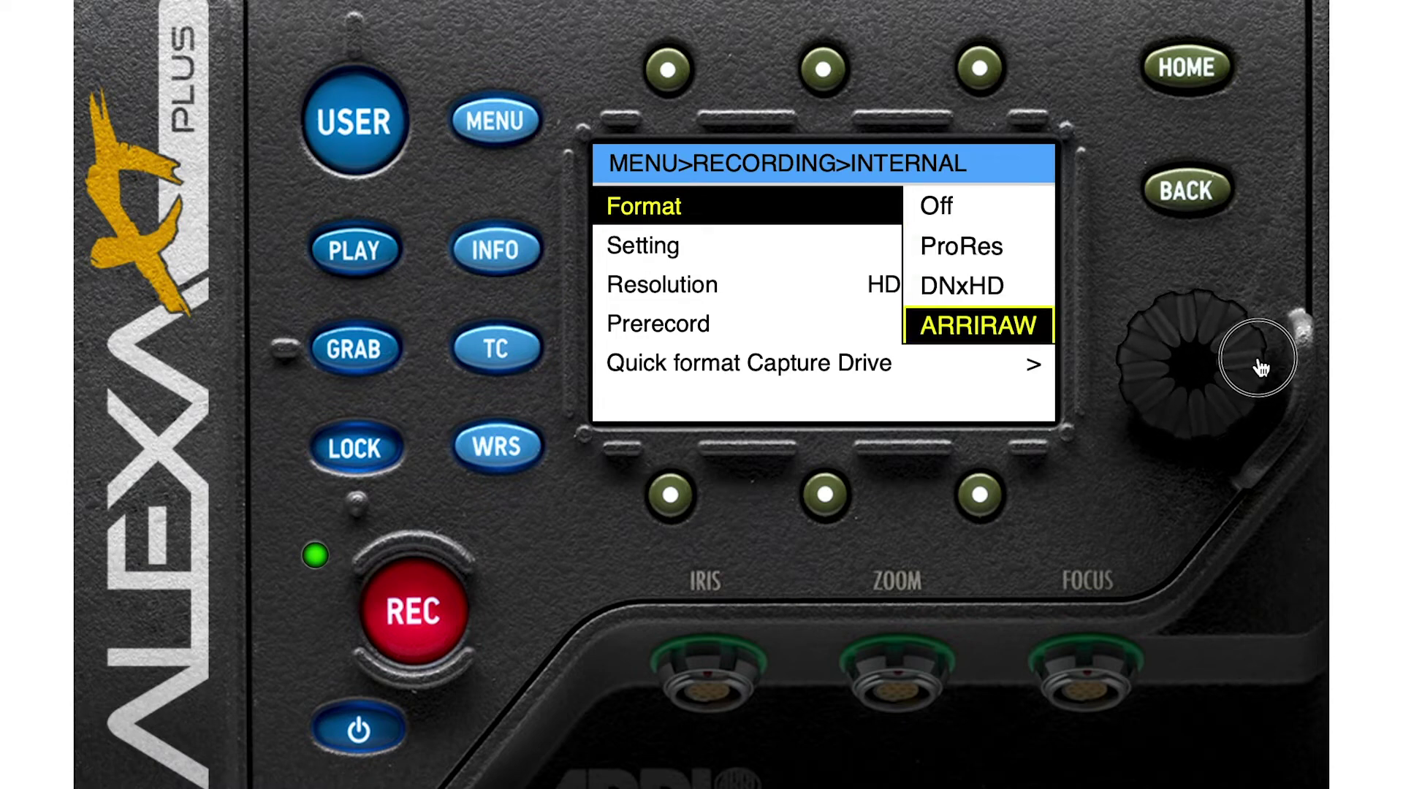
scroll(1251, 359, up, 1)
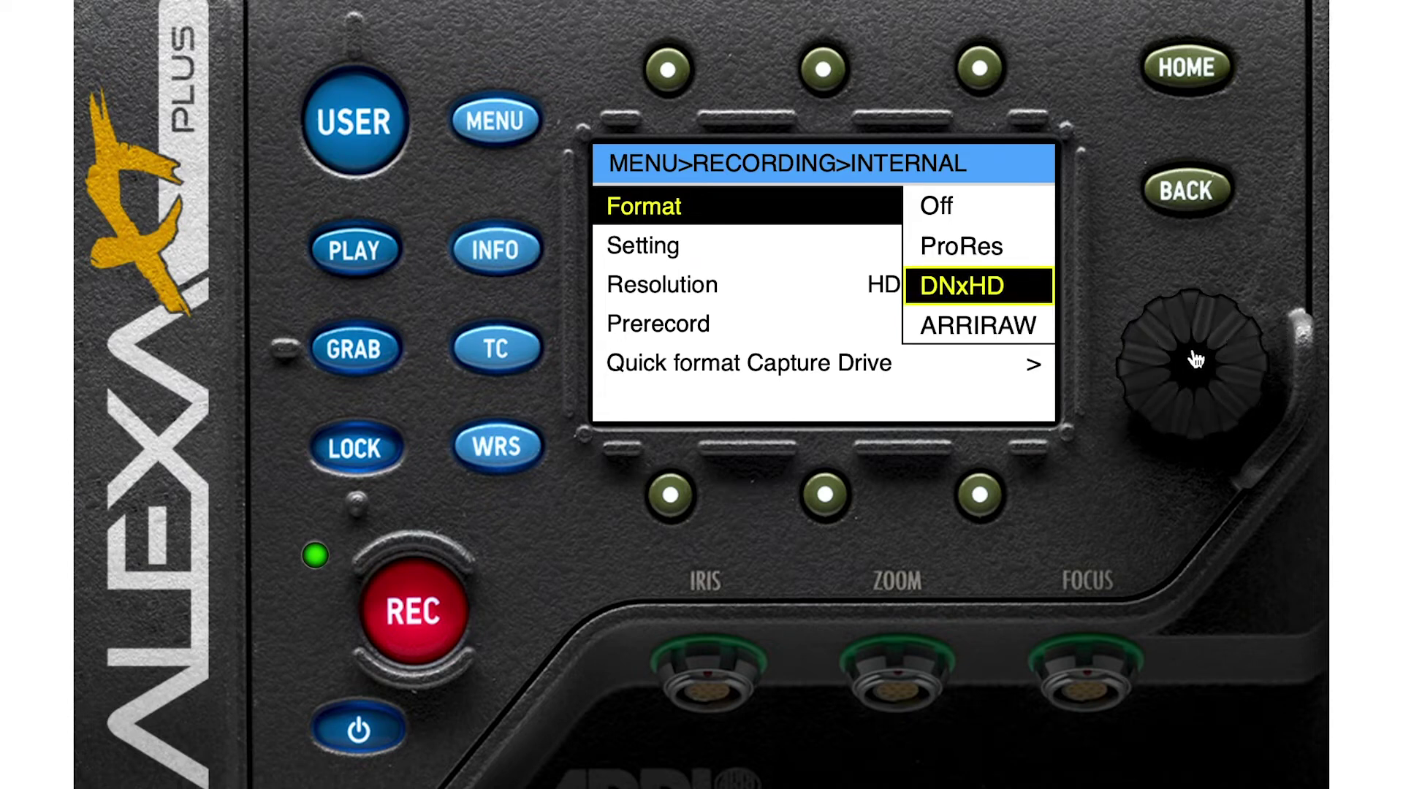
scroll(1233, 336, up, 2)
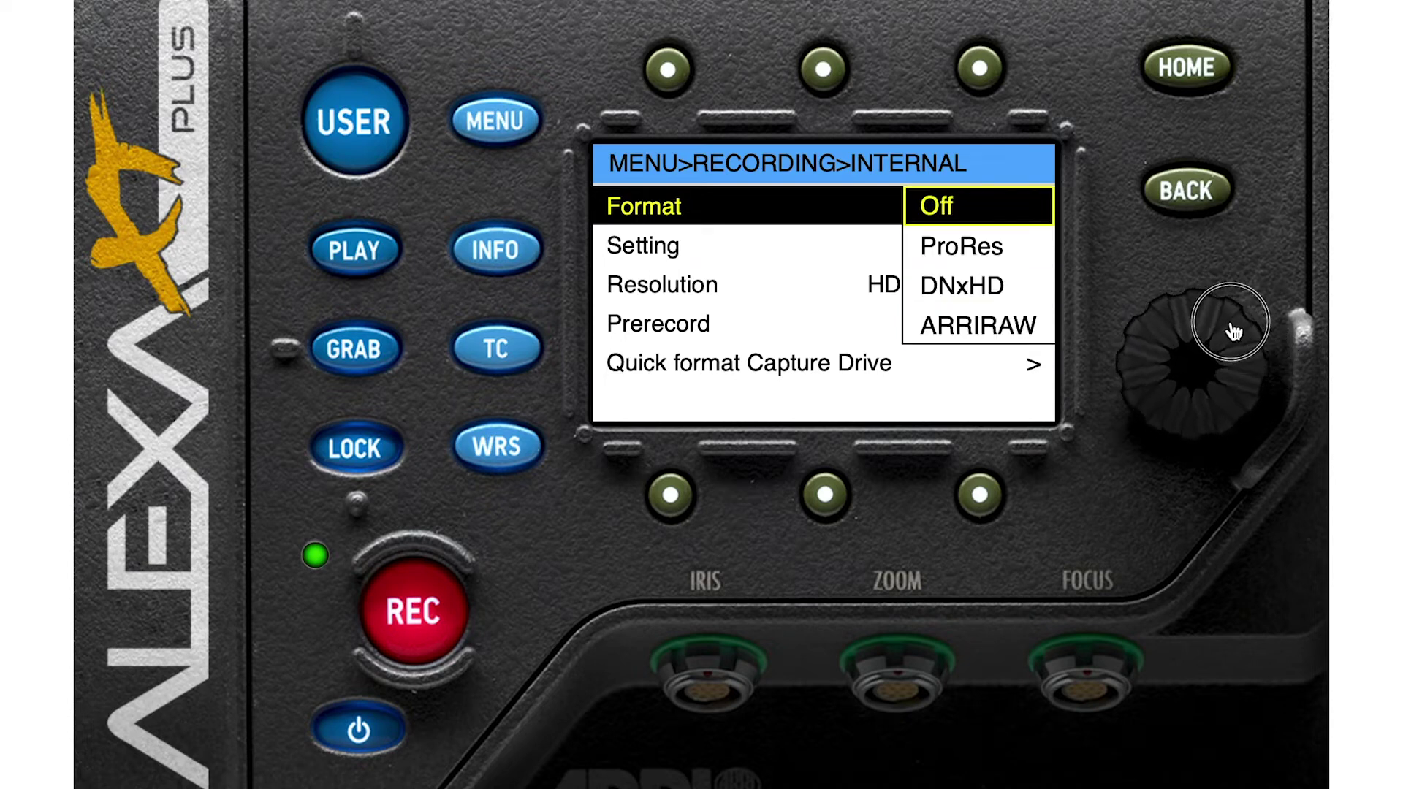
scroll(1239, 340, down, 1)
click(1186, 382)
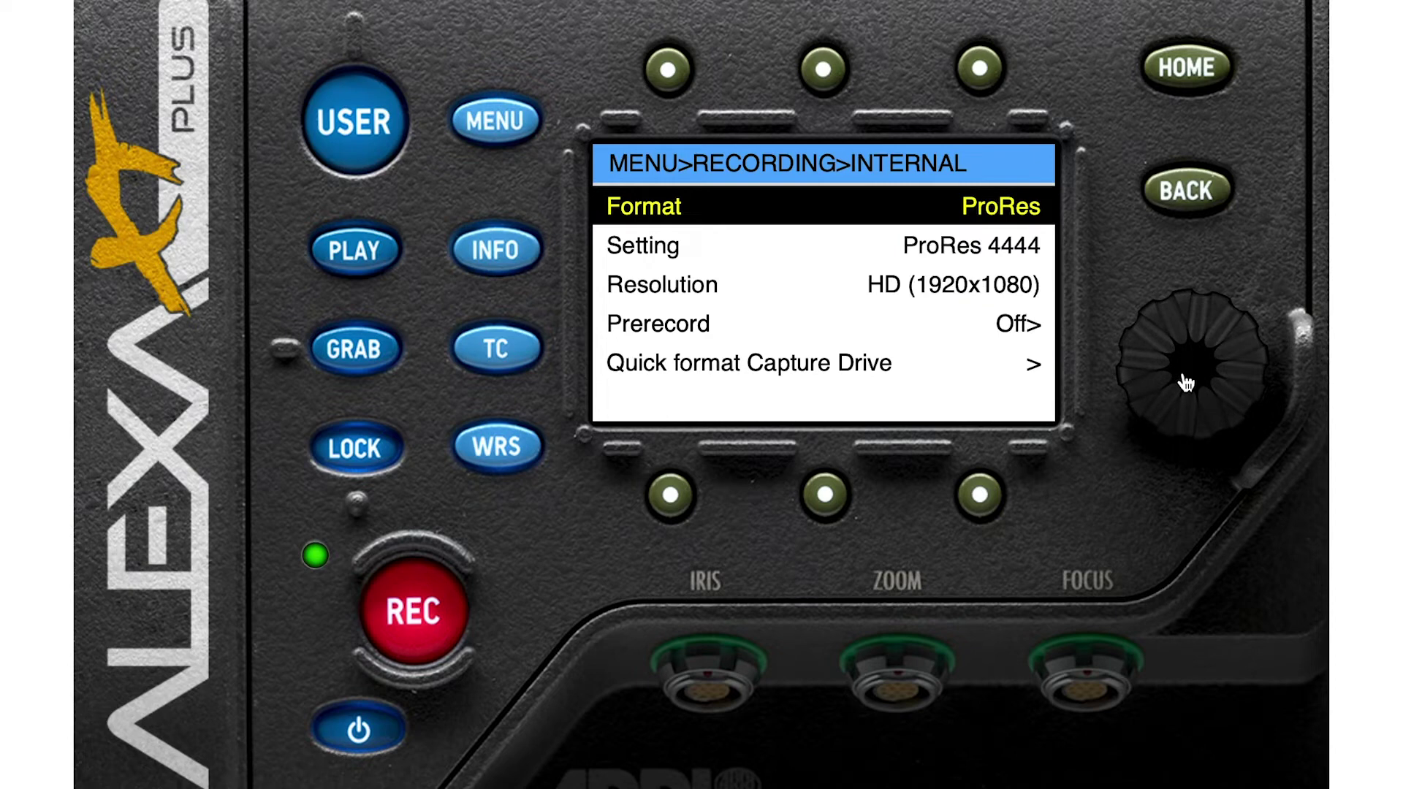
Step: Dial the internal recording Setting to ProRes 4444, then back out to MENU>RECORDING
scroll(1252, 335, down, 1)
click(1167, 307)
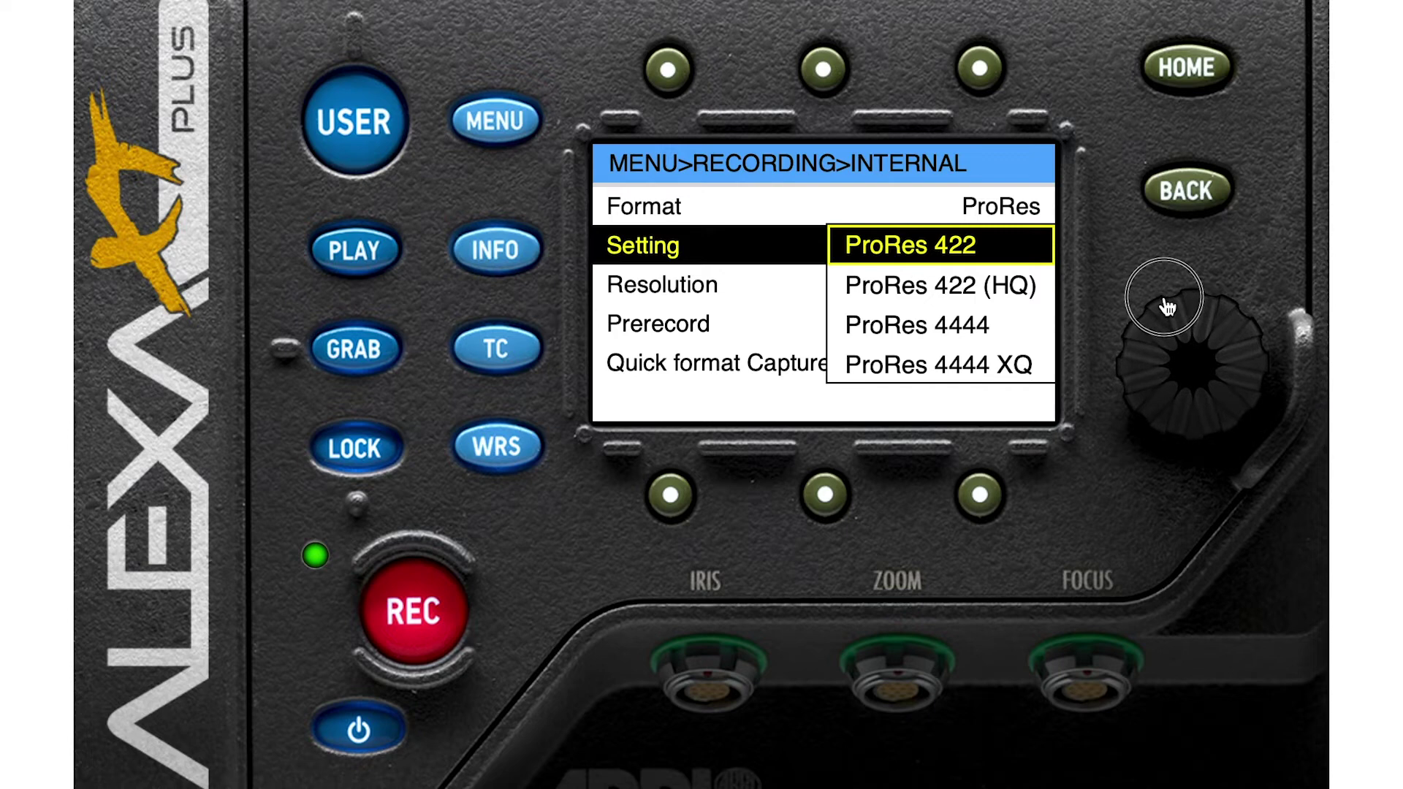
scroll(1176, 308, down, 1)
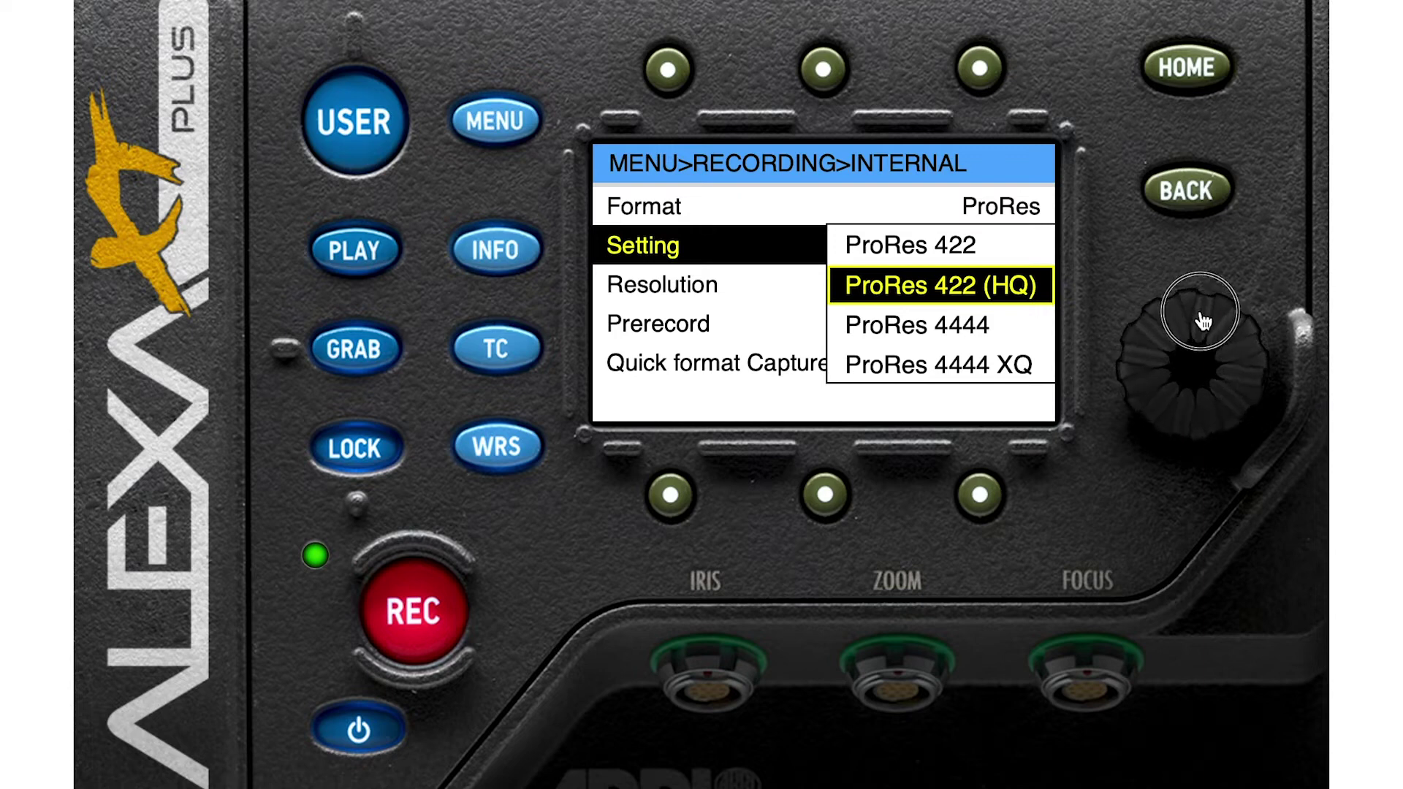
scroll(1198, 318, down, 1)
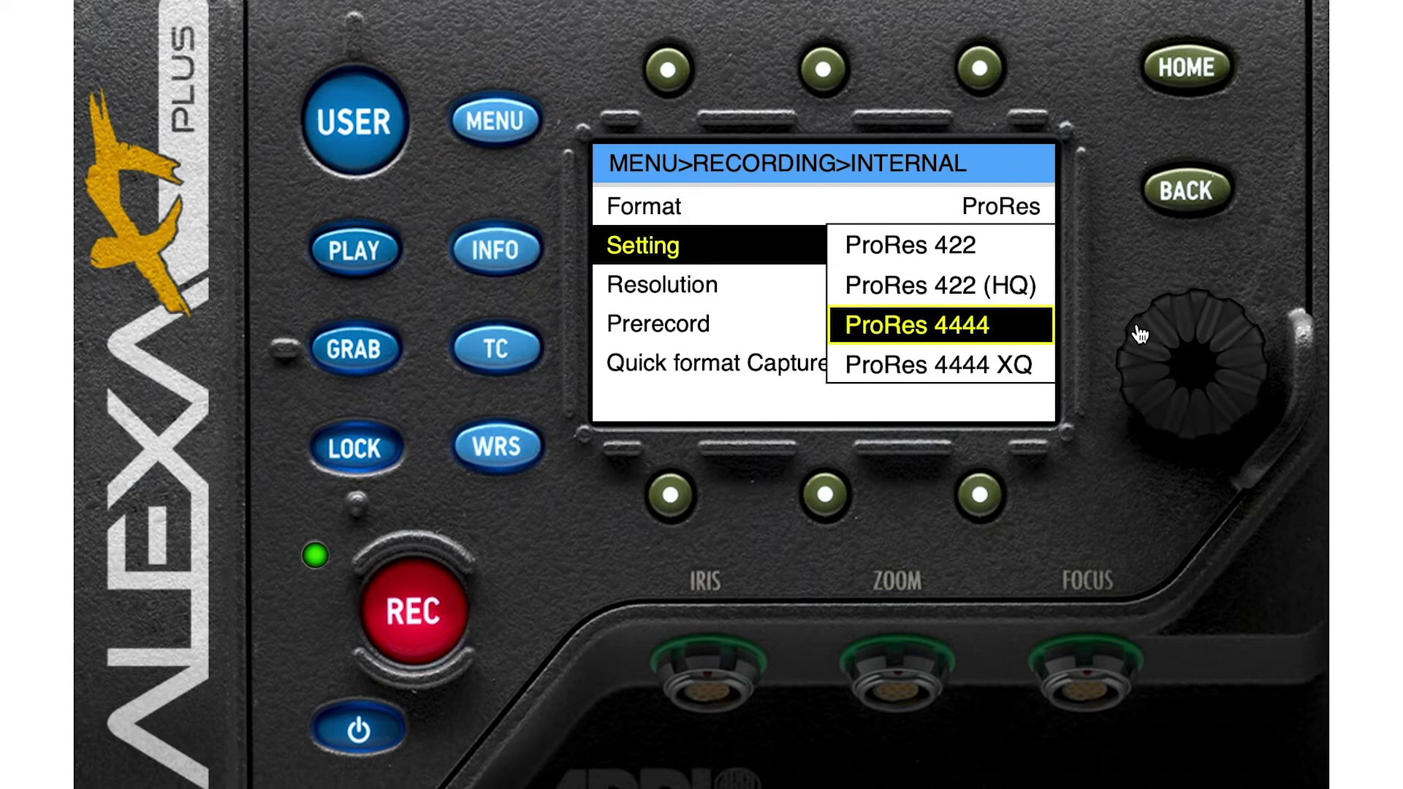
scroll(1176, 325, down, 1)
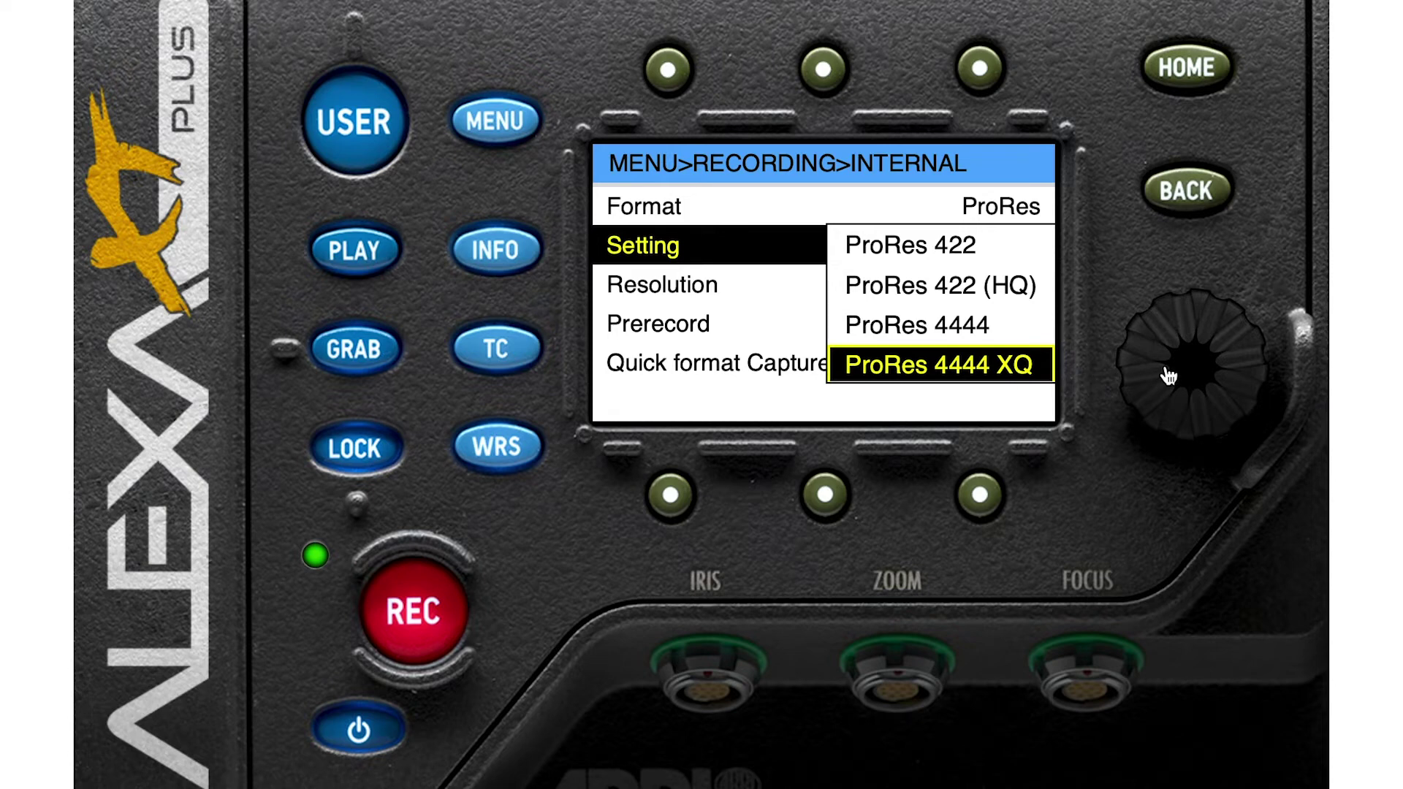
scroll(1183, 325, up, 3)
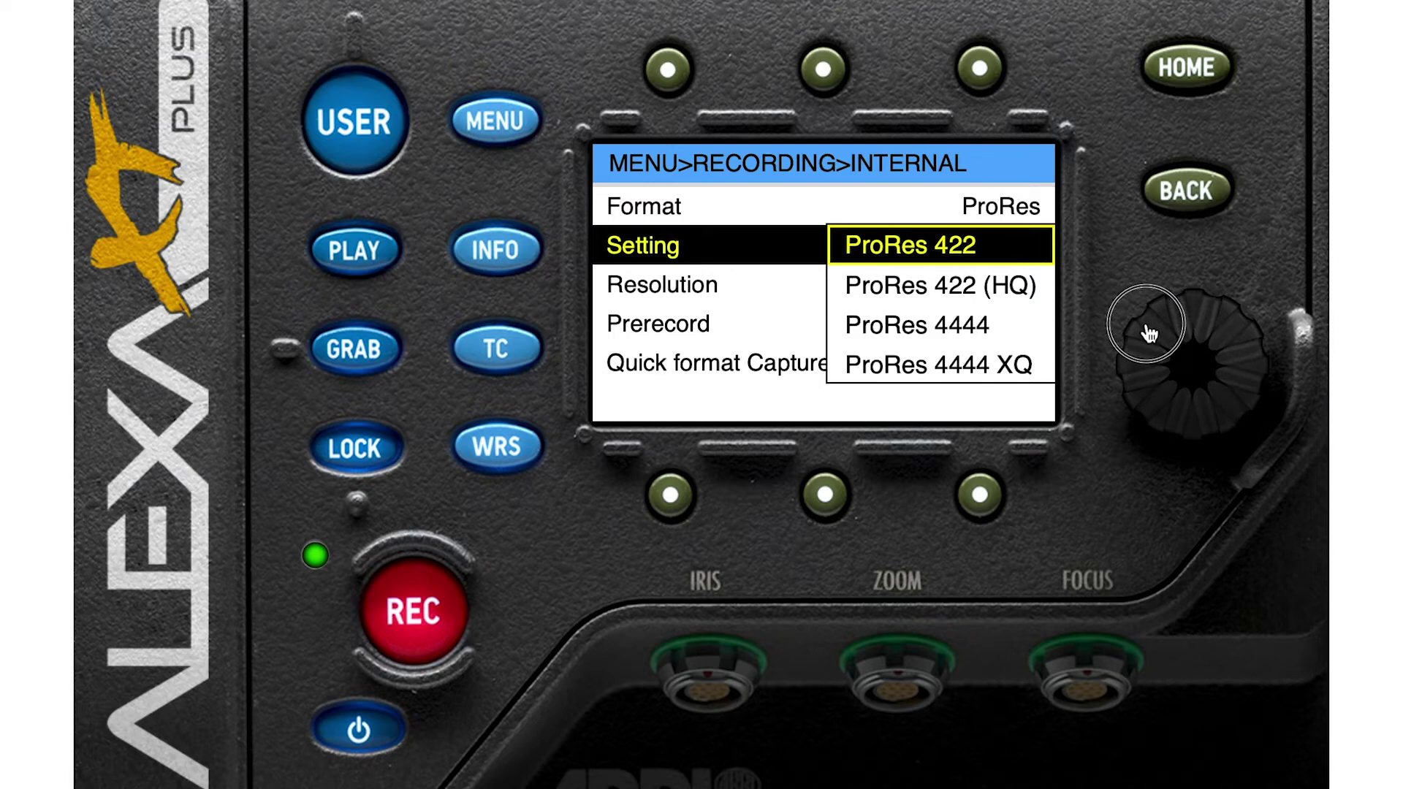
scroll(1169, 316, down, 1)
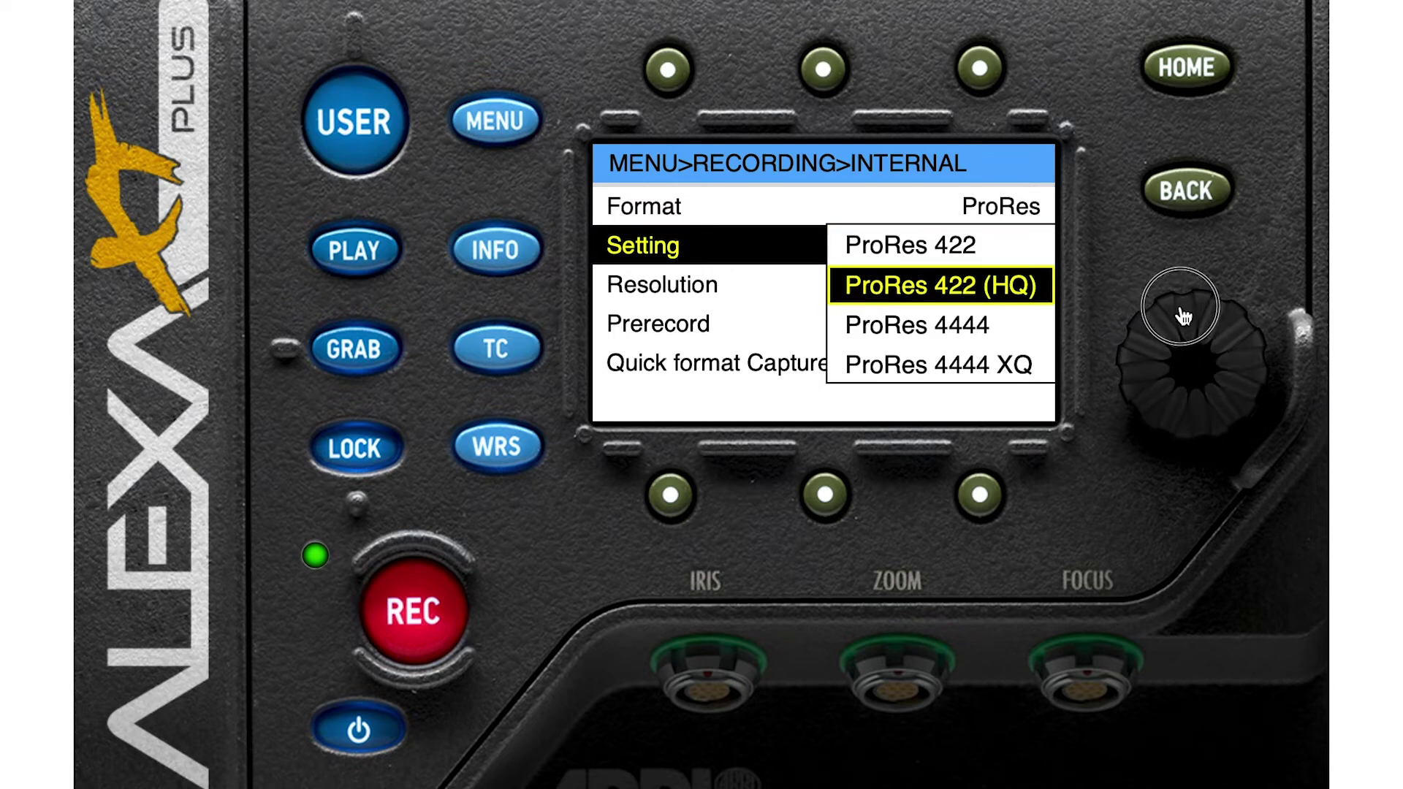
scroll(1187, 310, down, 1)
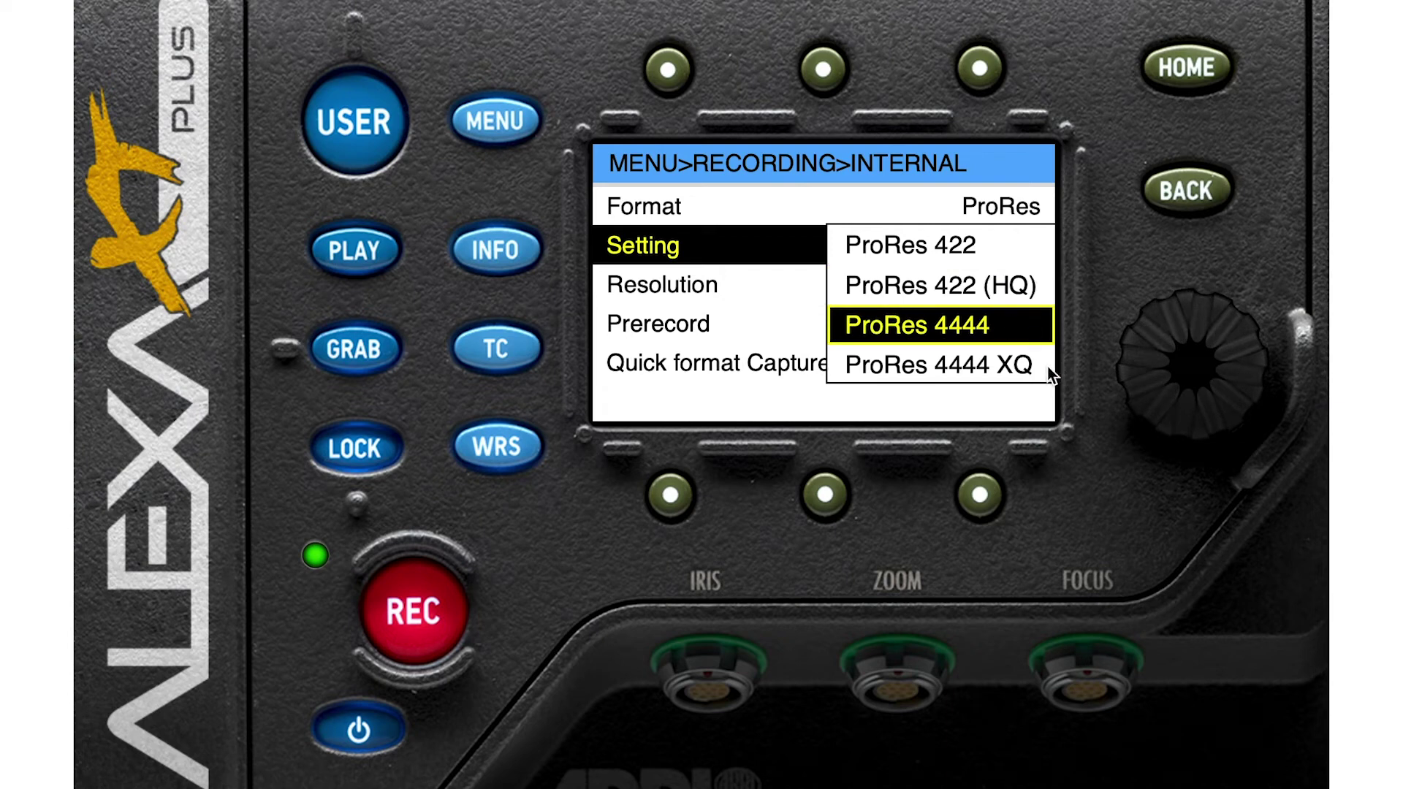
scroll(1205, 315, down, 1)
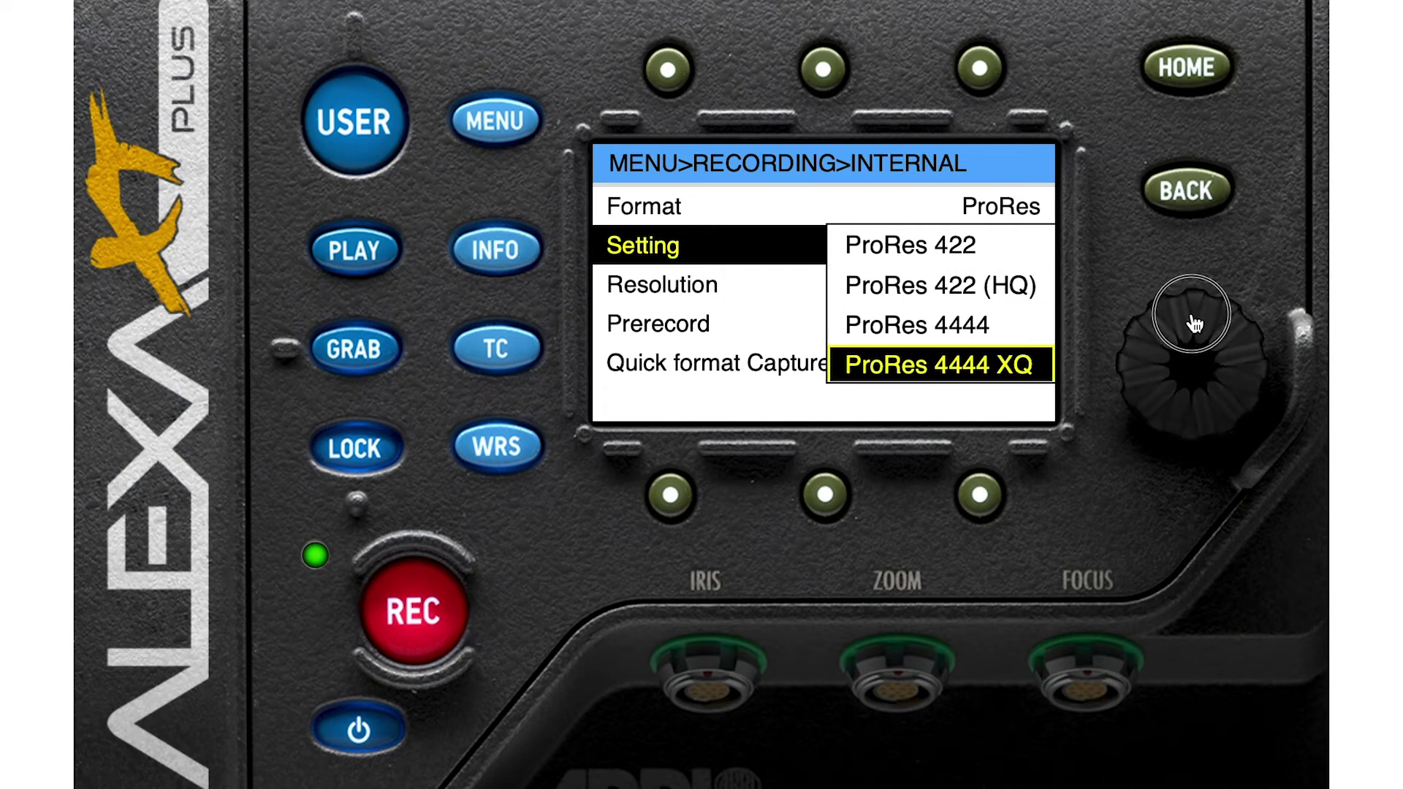
scroll(1191, 323, up, 1)
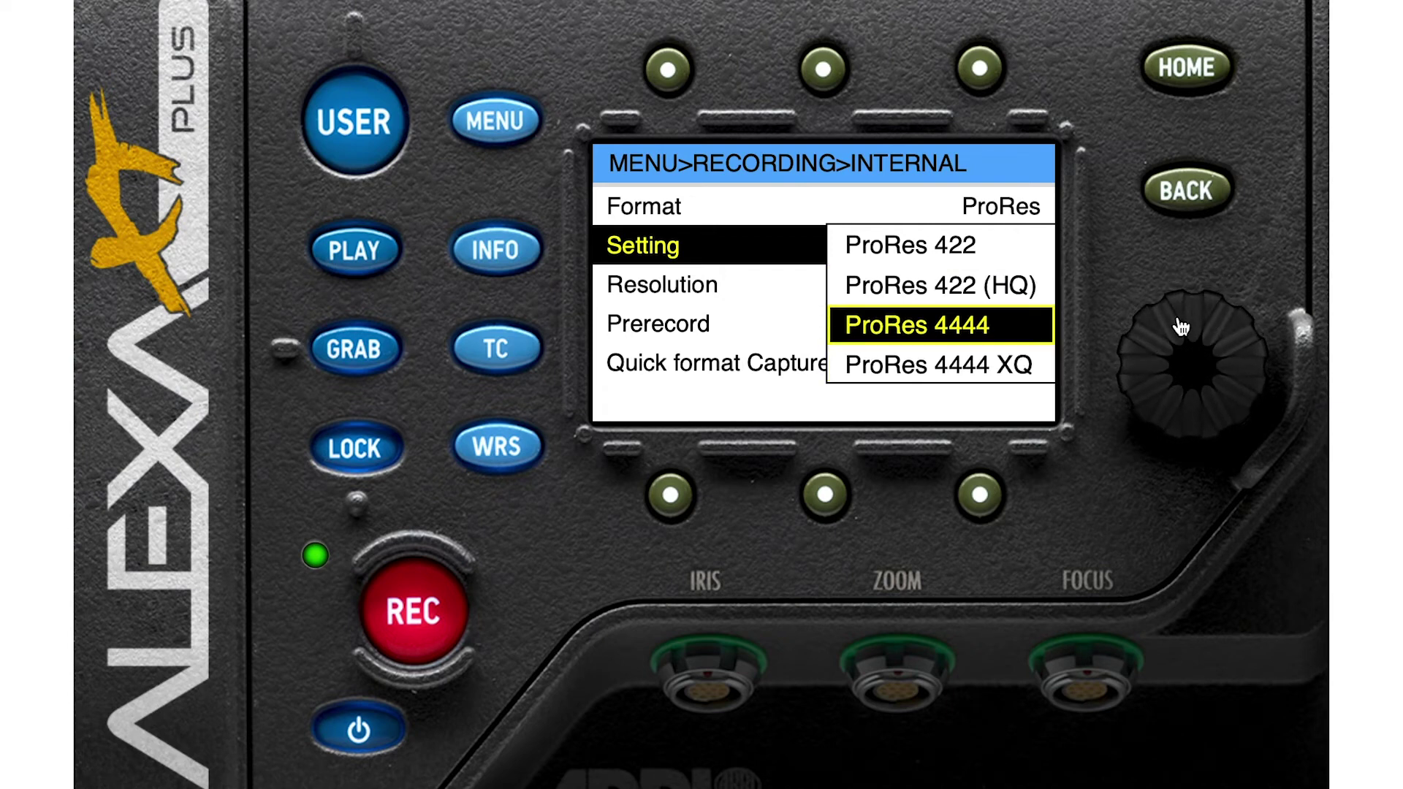
click(1198, 198)
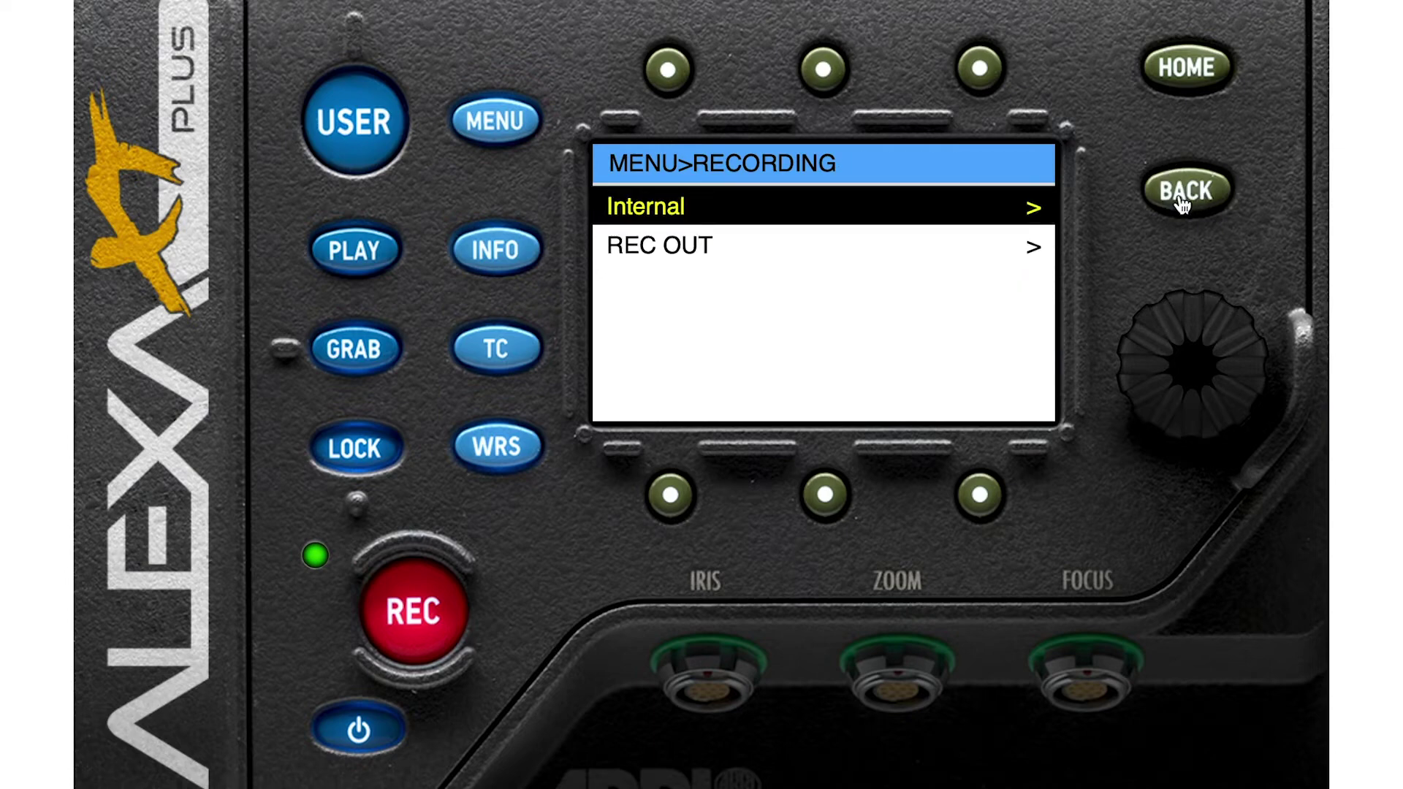
click(1198, 353)
scroll(1246, 351, down, 1)
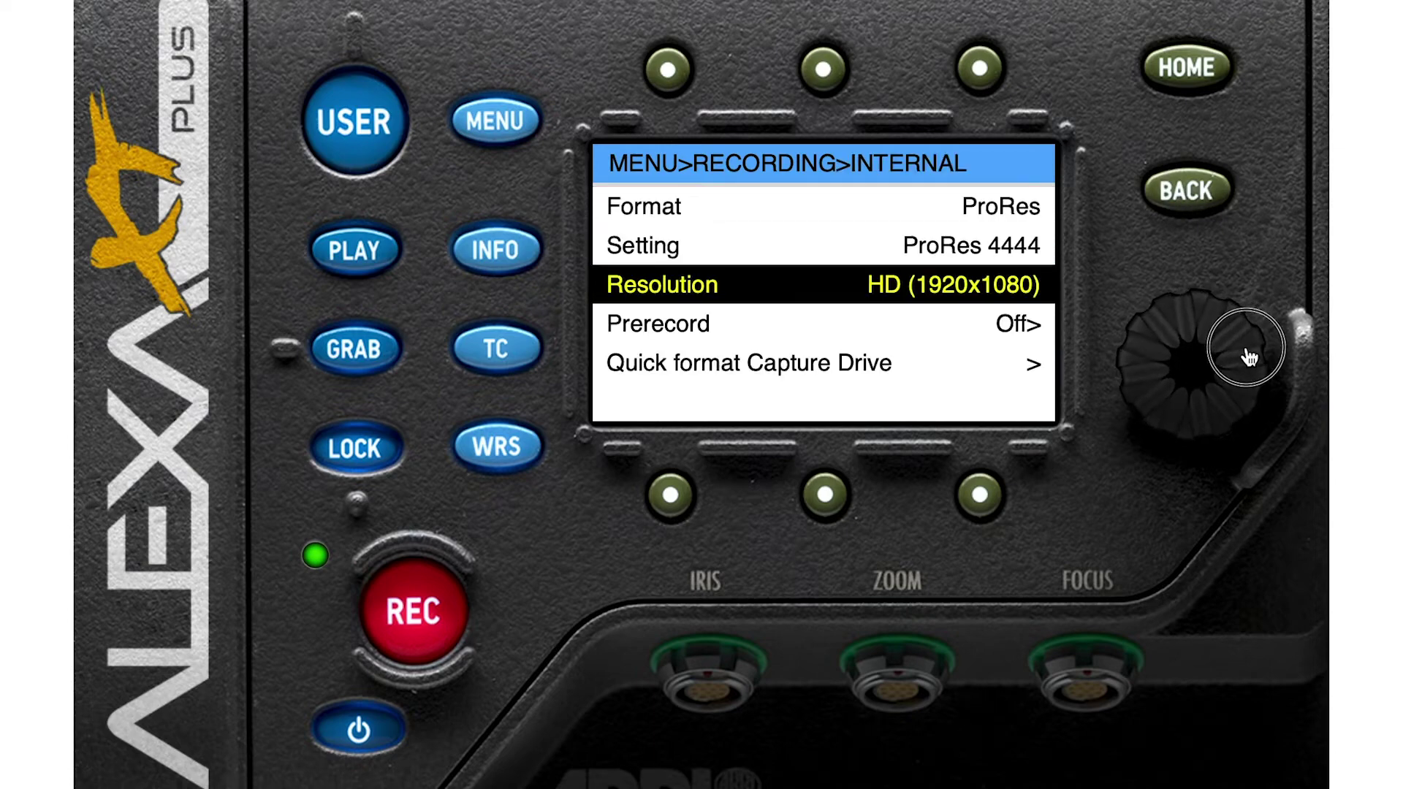
click(1203, 384)
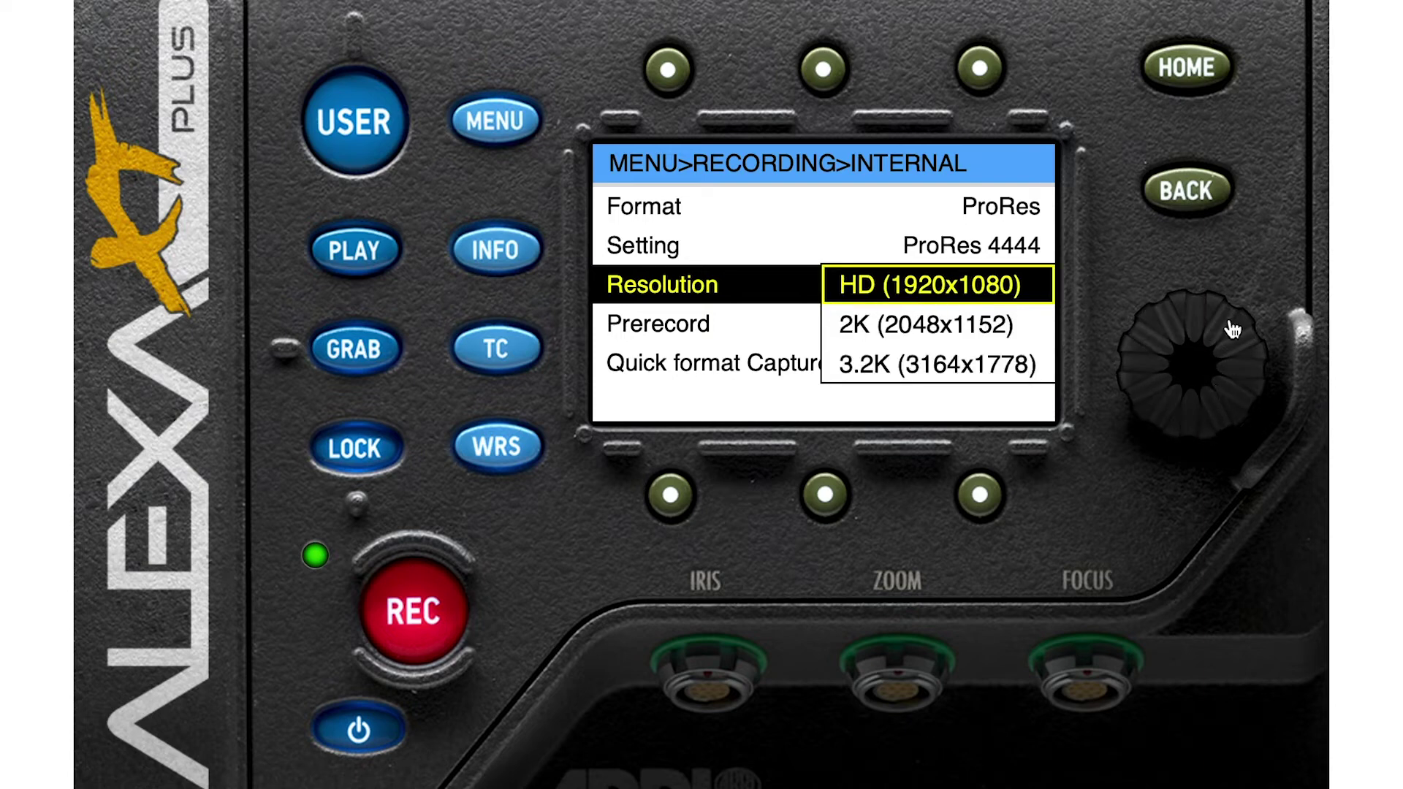
click(1218, 336)
drag(1220, 339, 1252, 364)
click(1164, 344)
click(1198, 373)
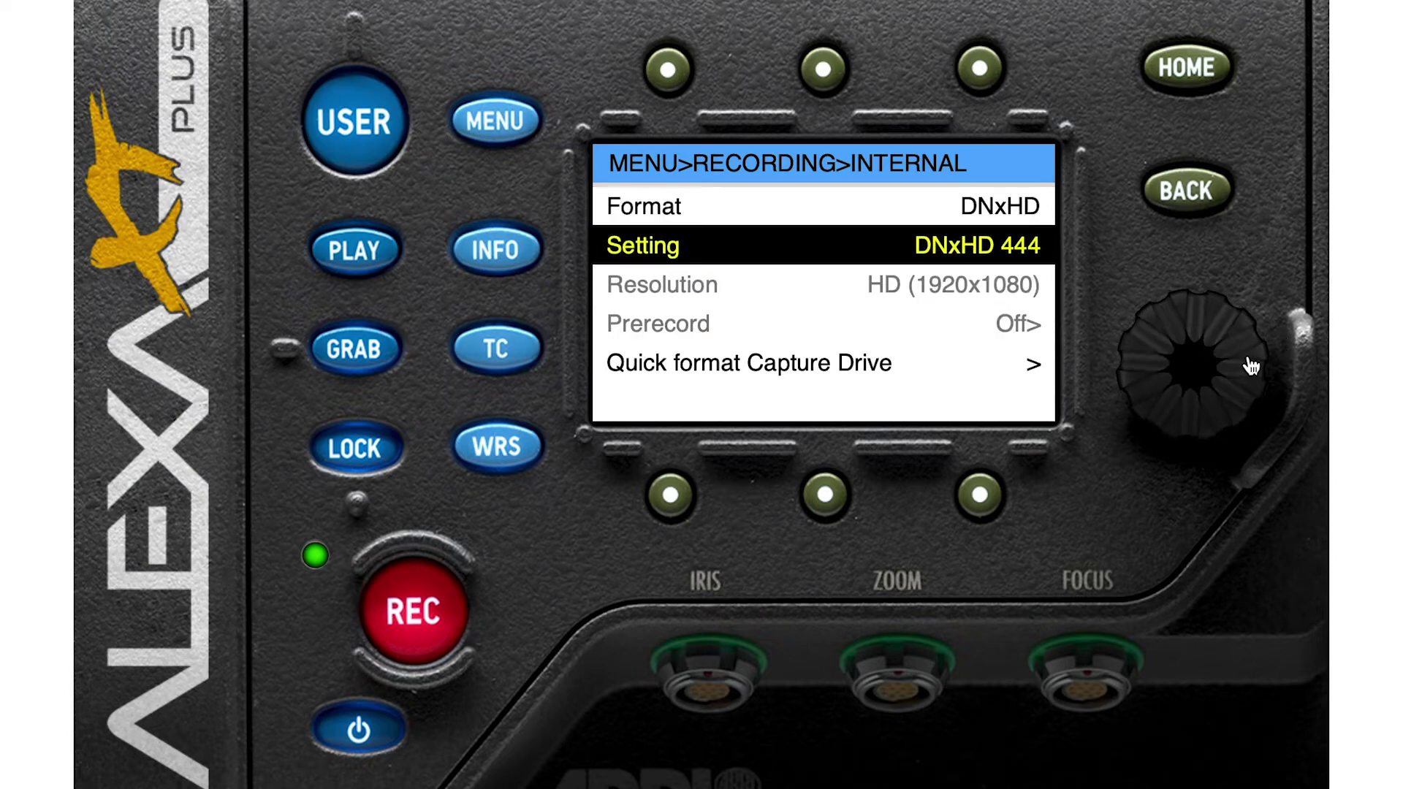
click(1200, 377)
mouse_move(1169, 338)
mouse_down()
mouse_move(1205, 337)
mouse_move(1164, 344)
mouse_up()
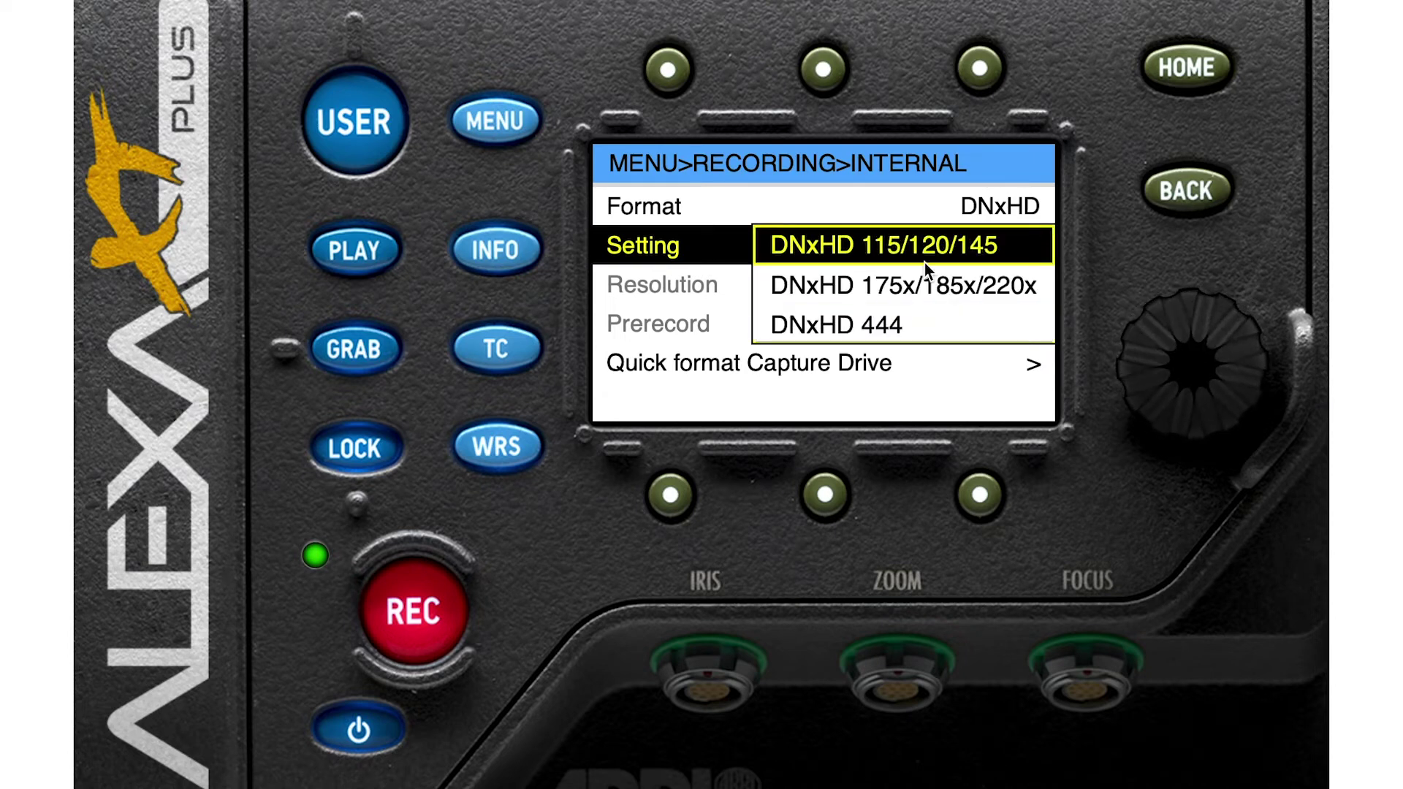
drag(1209, 322, 1239, 322)
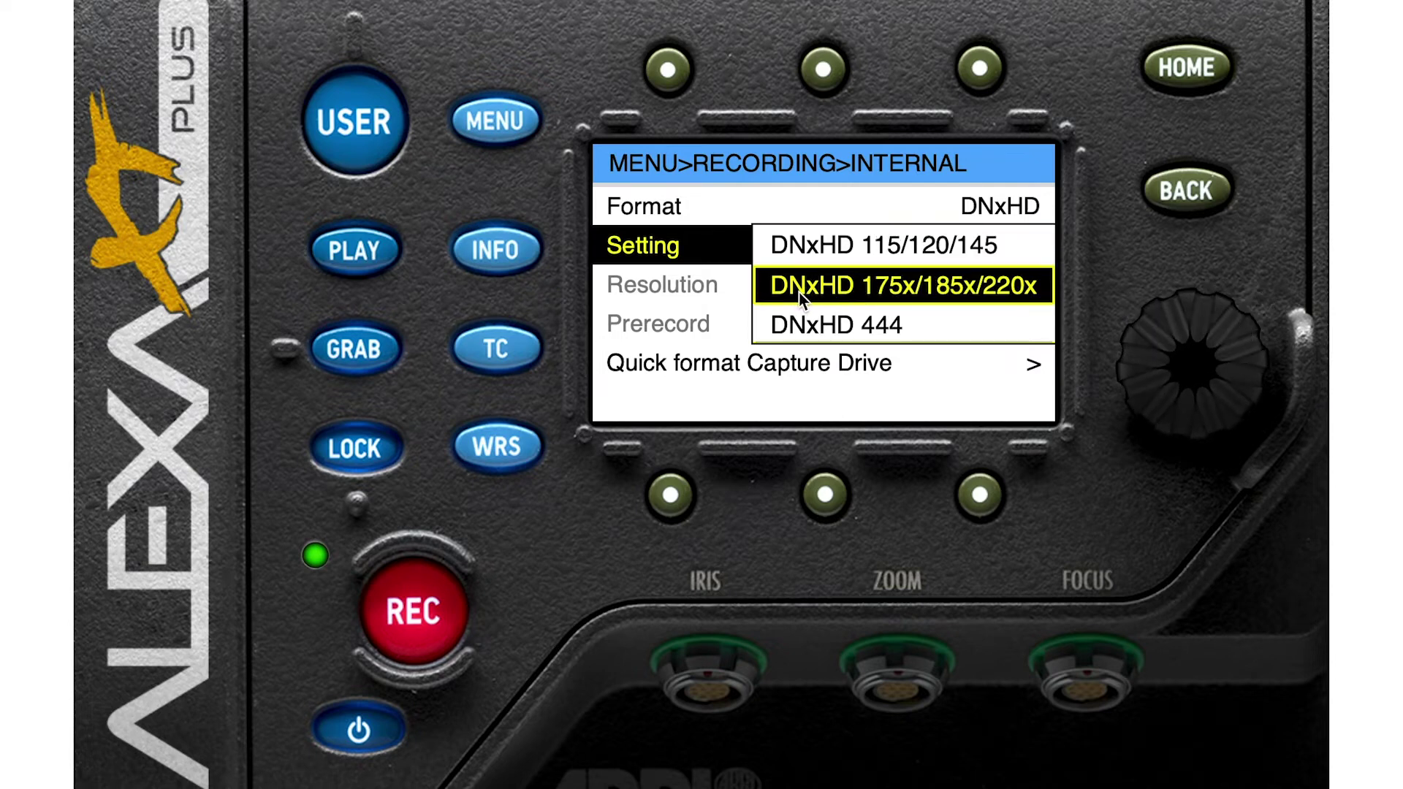
drag(1243, 354, 1266, 374)
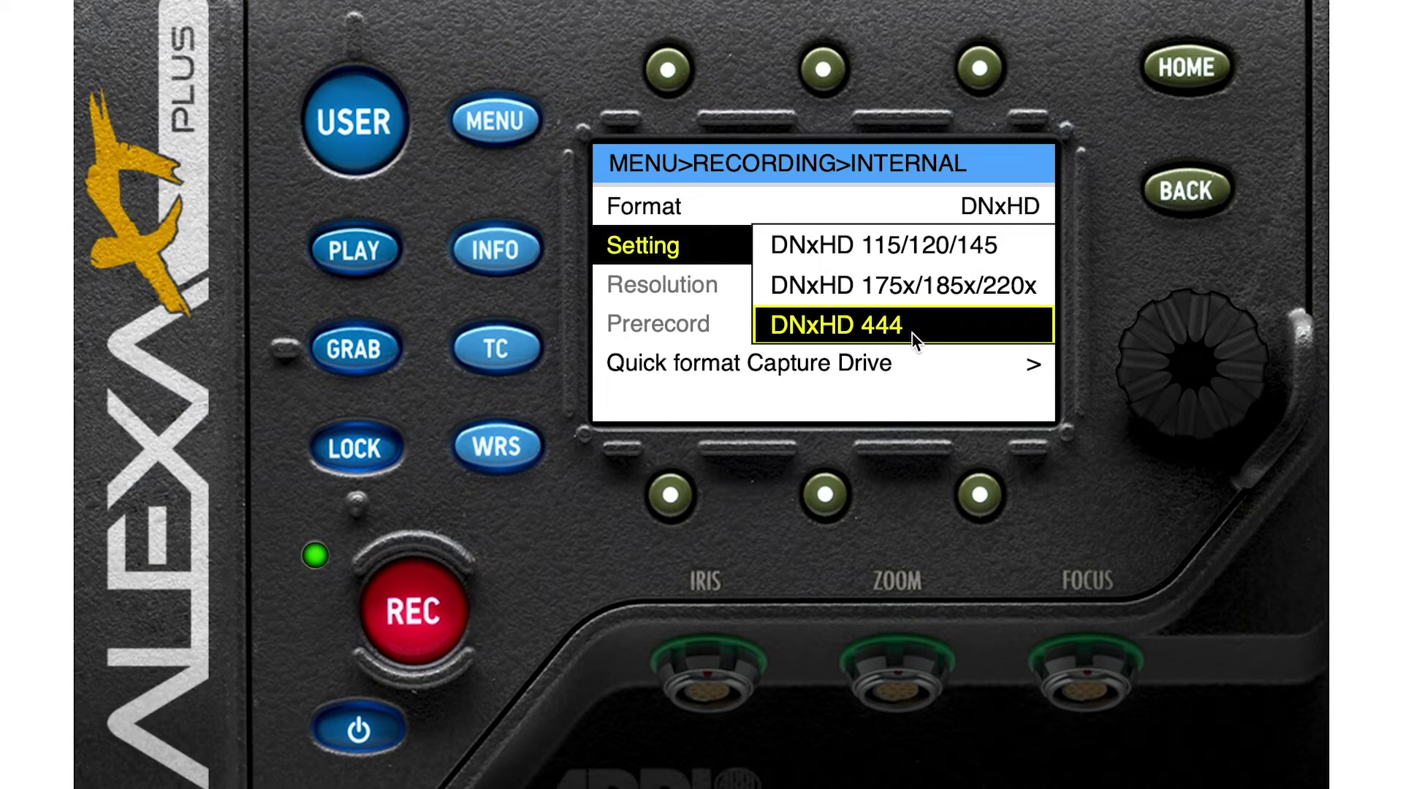
click(1190, 193)
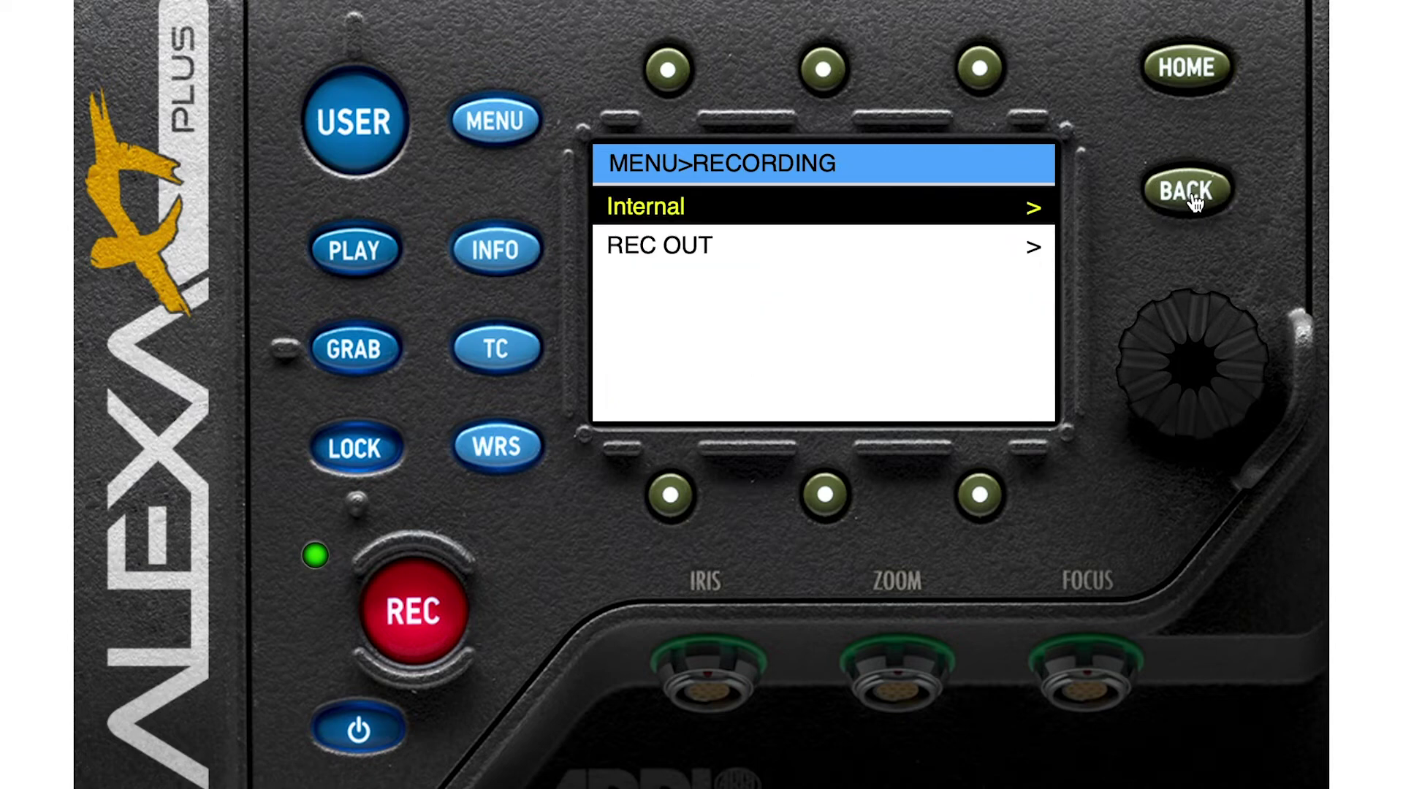
click(1212, 371)
drag(1237, 344, 1166, 345)
click(1199, 369)
click(1166, 345)
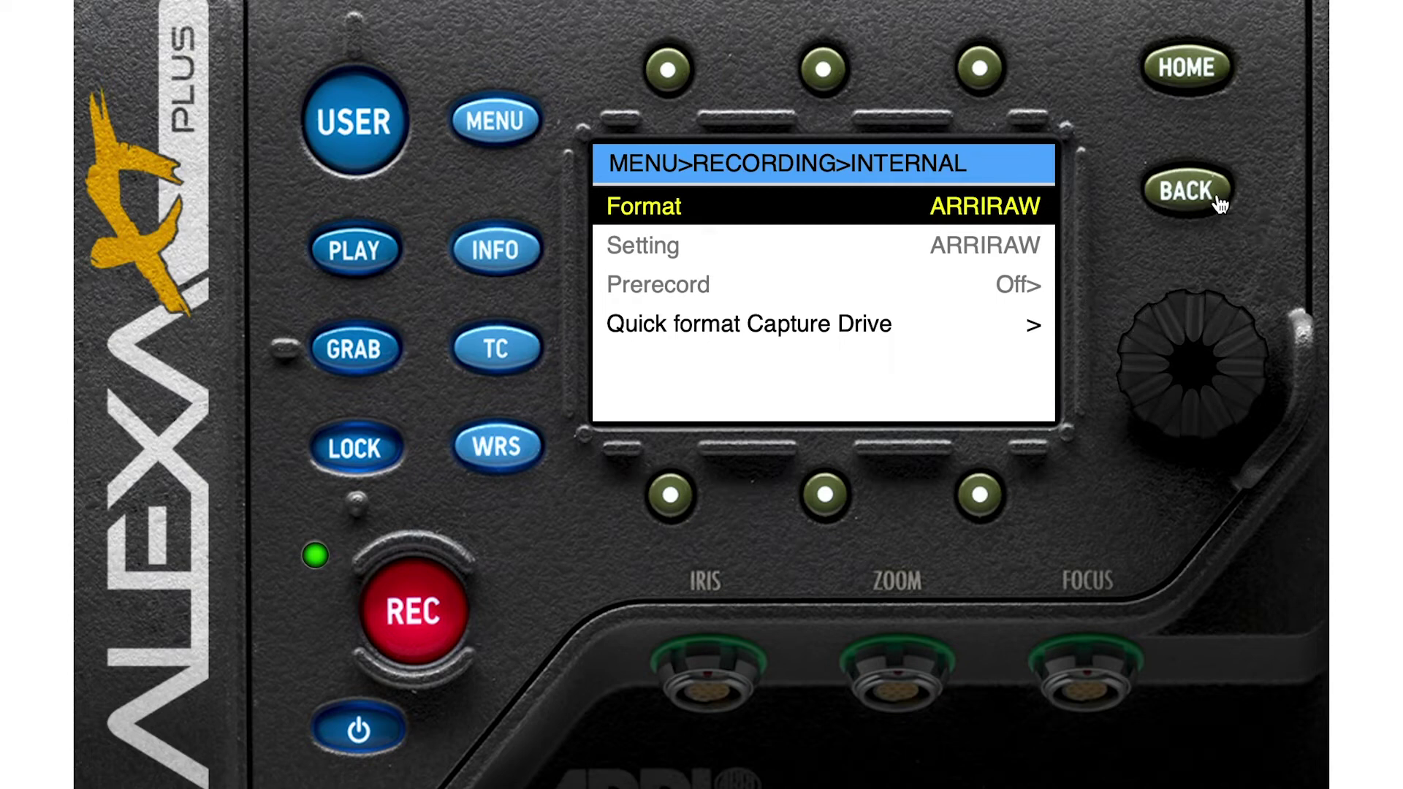
click(1203, 370)
scroll(1221, 313, up, 2)
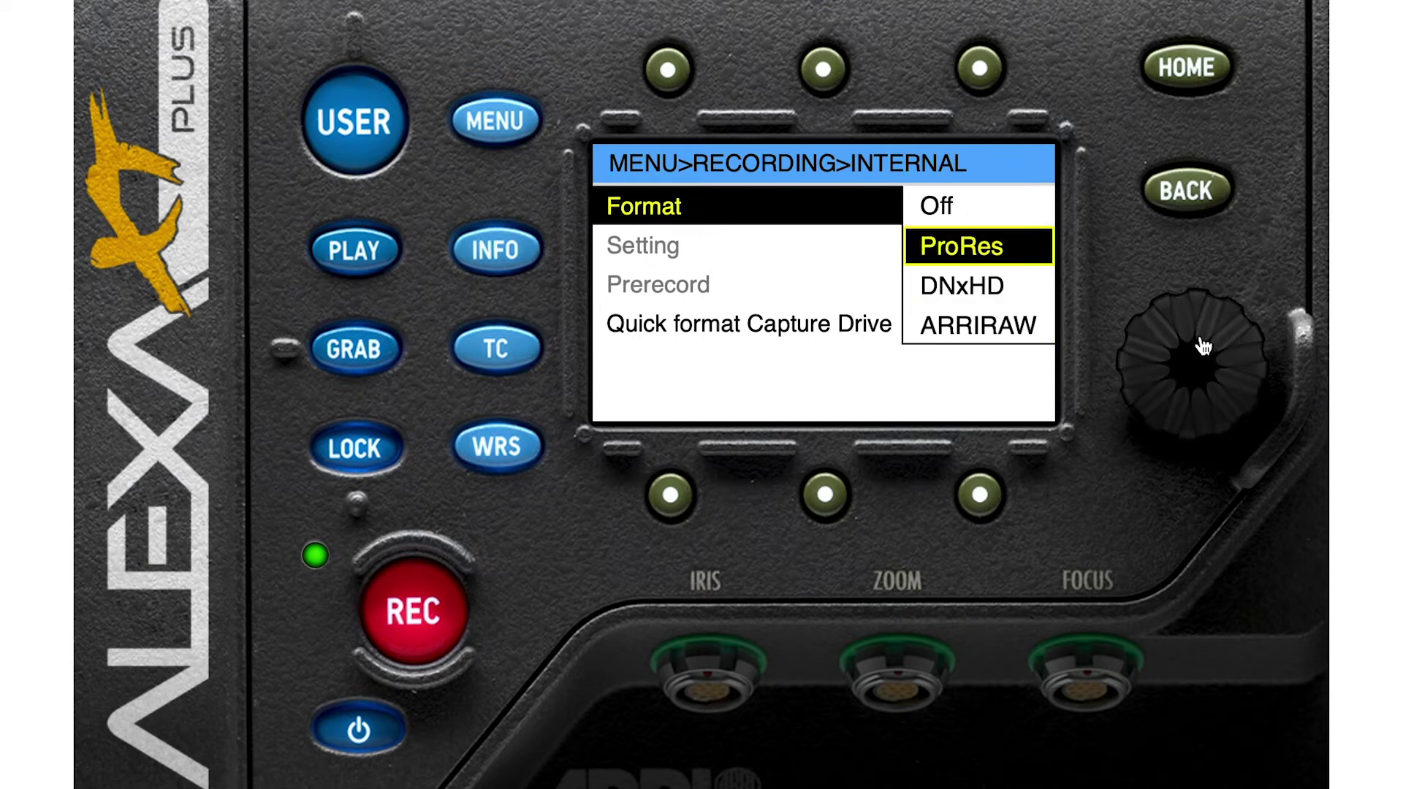
click(1202, 382)
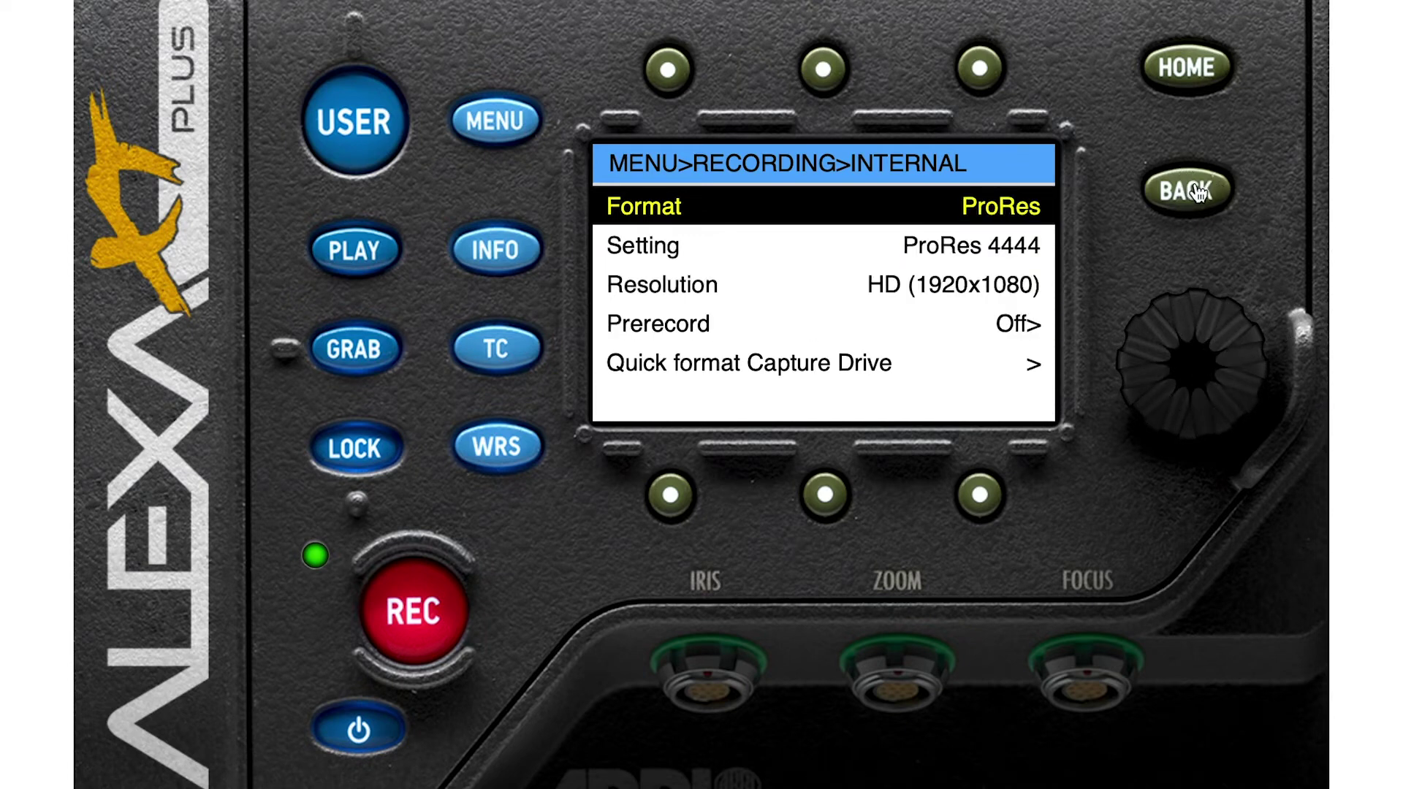
scroll(1208, 322, down, 4)
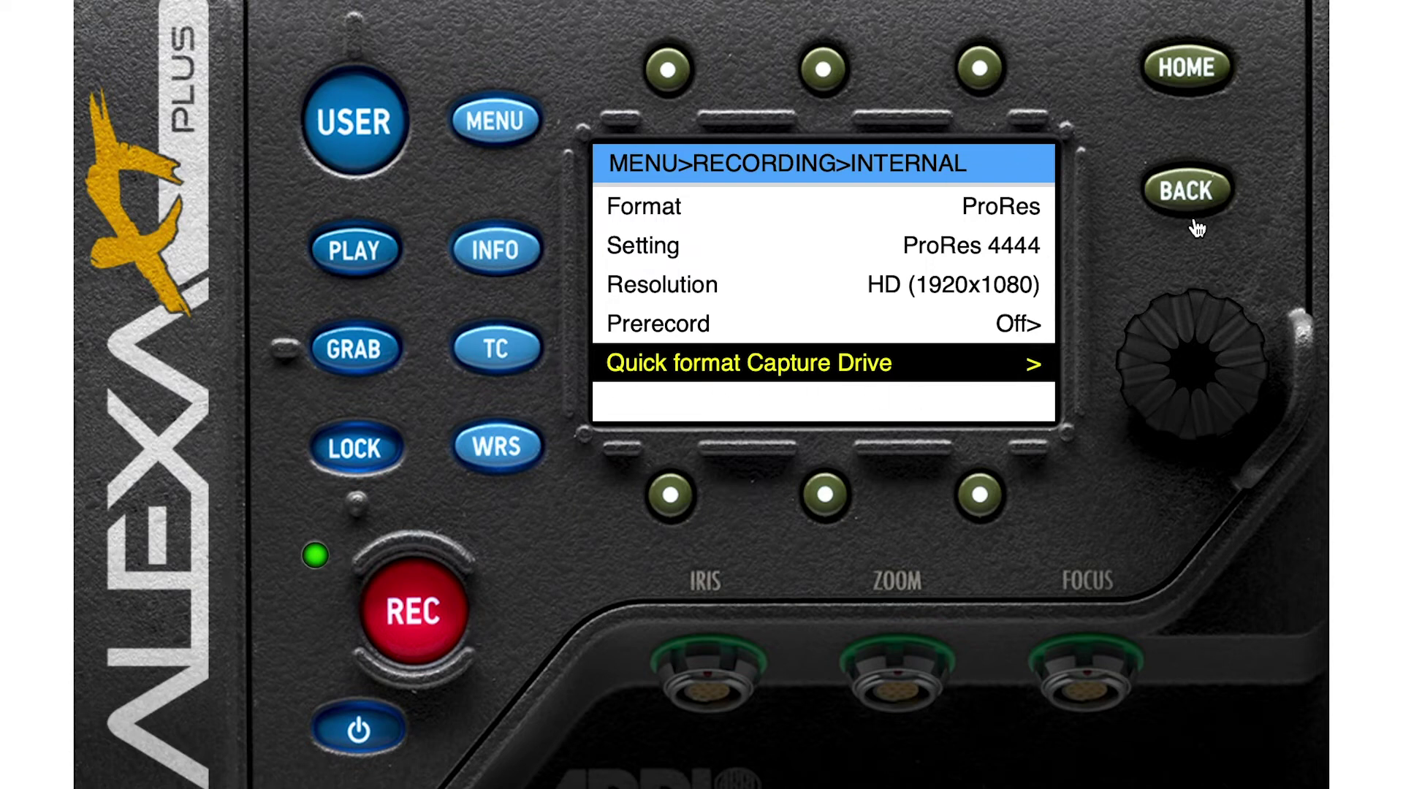
click(1206, 189)
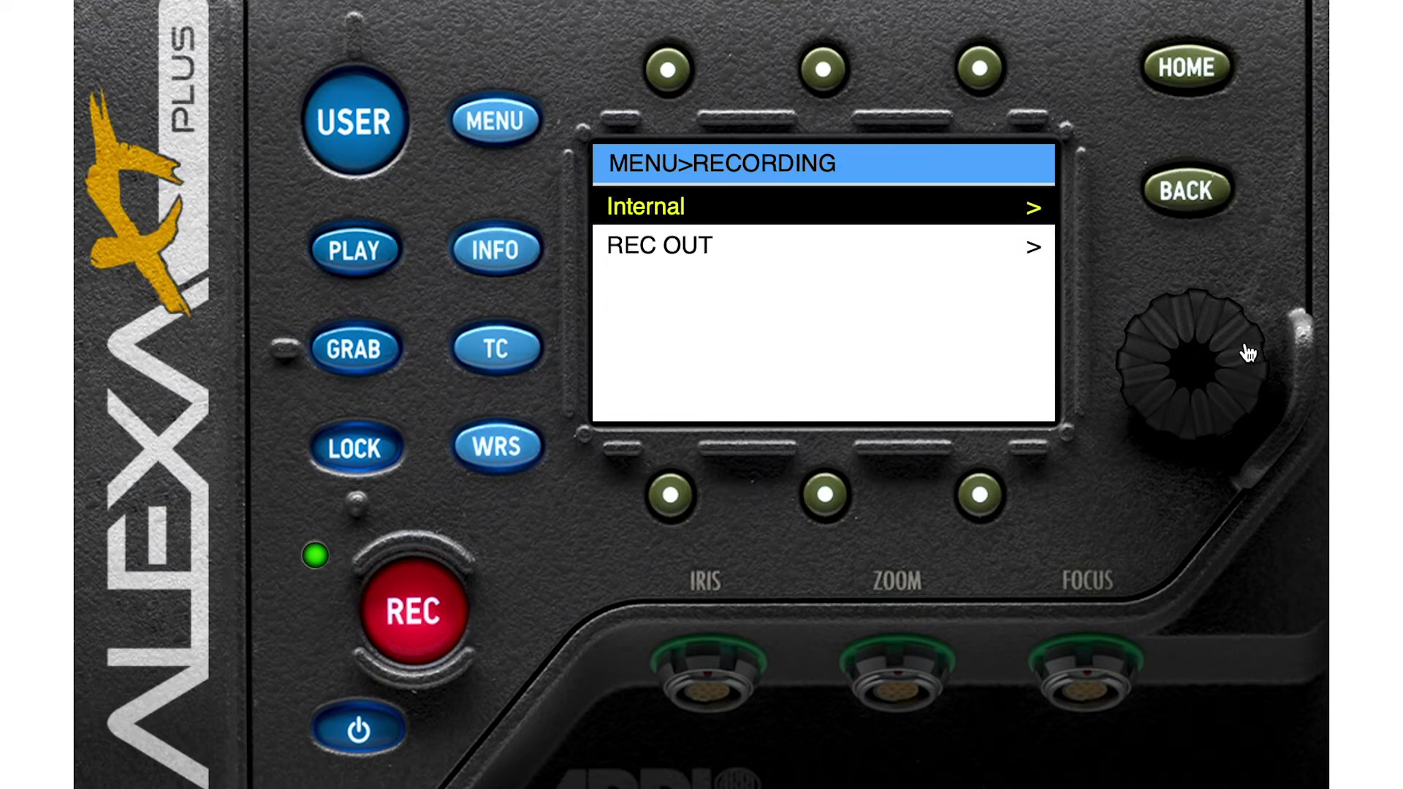
Step: Review the REC OUT frame rate list, leaving 24 fps unchanged
scroll(1252, 365, down, 1)
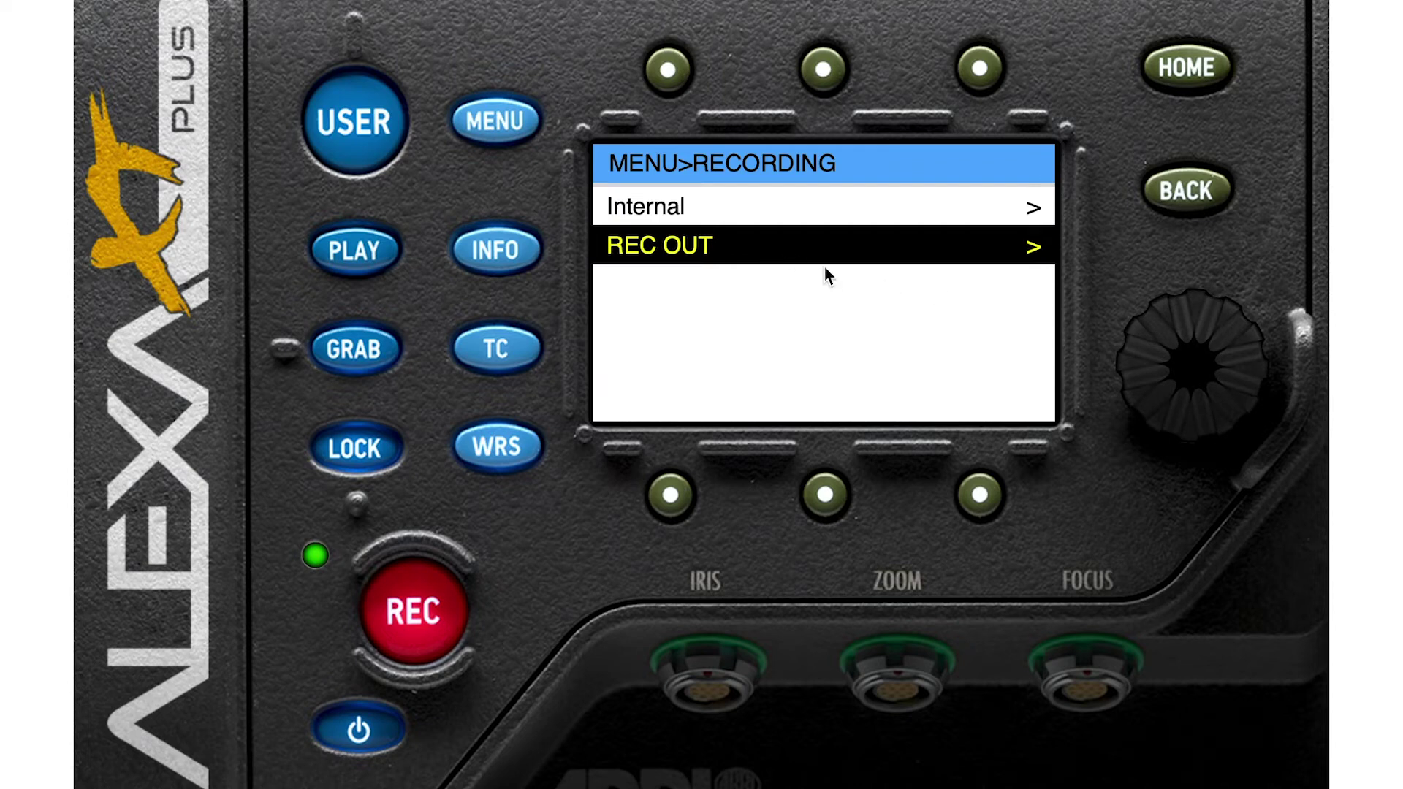
click(1195, 376)
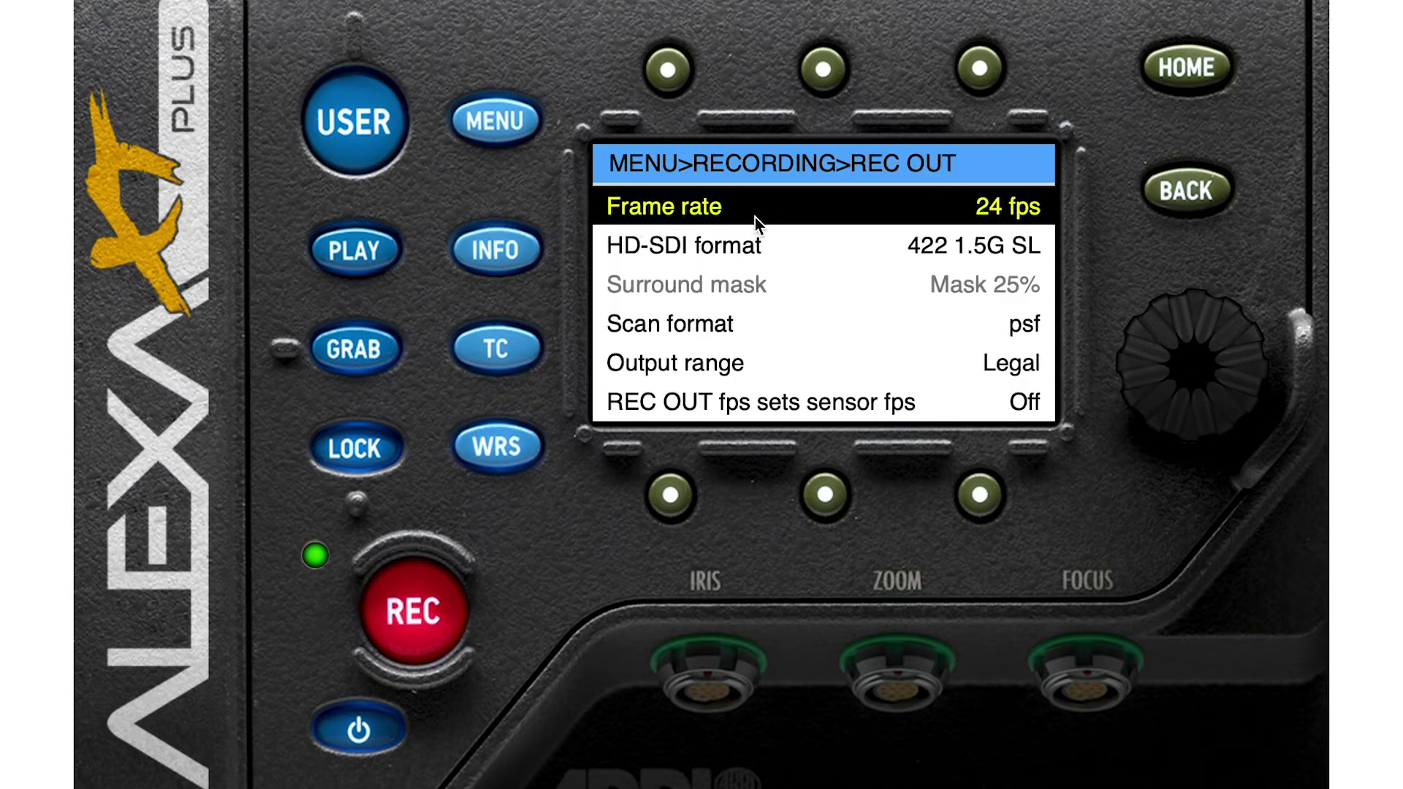
click(1199, 365)
scroll(1235, 365, down, 1)
scroll(1237, 377, down, 1)
scroll(1177, 413, up, 4)
click(1191, 179)
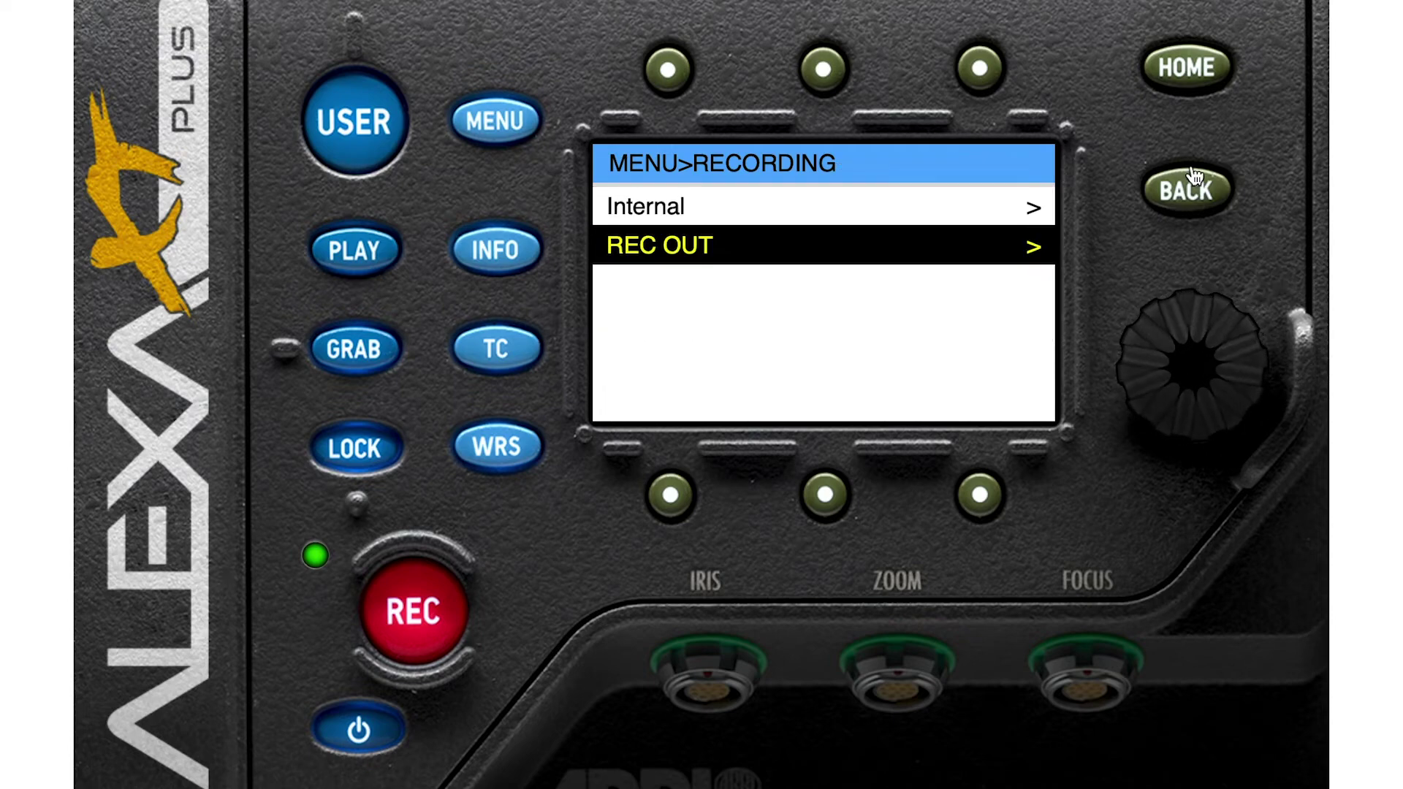
Step: Review the REC OUT HD-SDI formats and keep 422 1.5G SL
click(1195, 355)
scroll(1237, 354, down, 1)
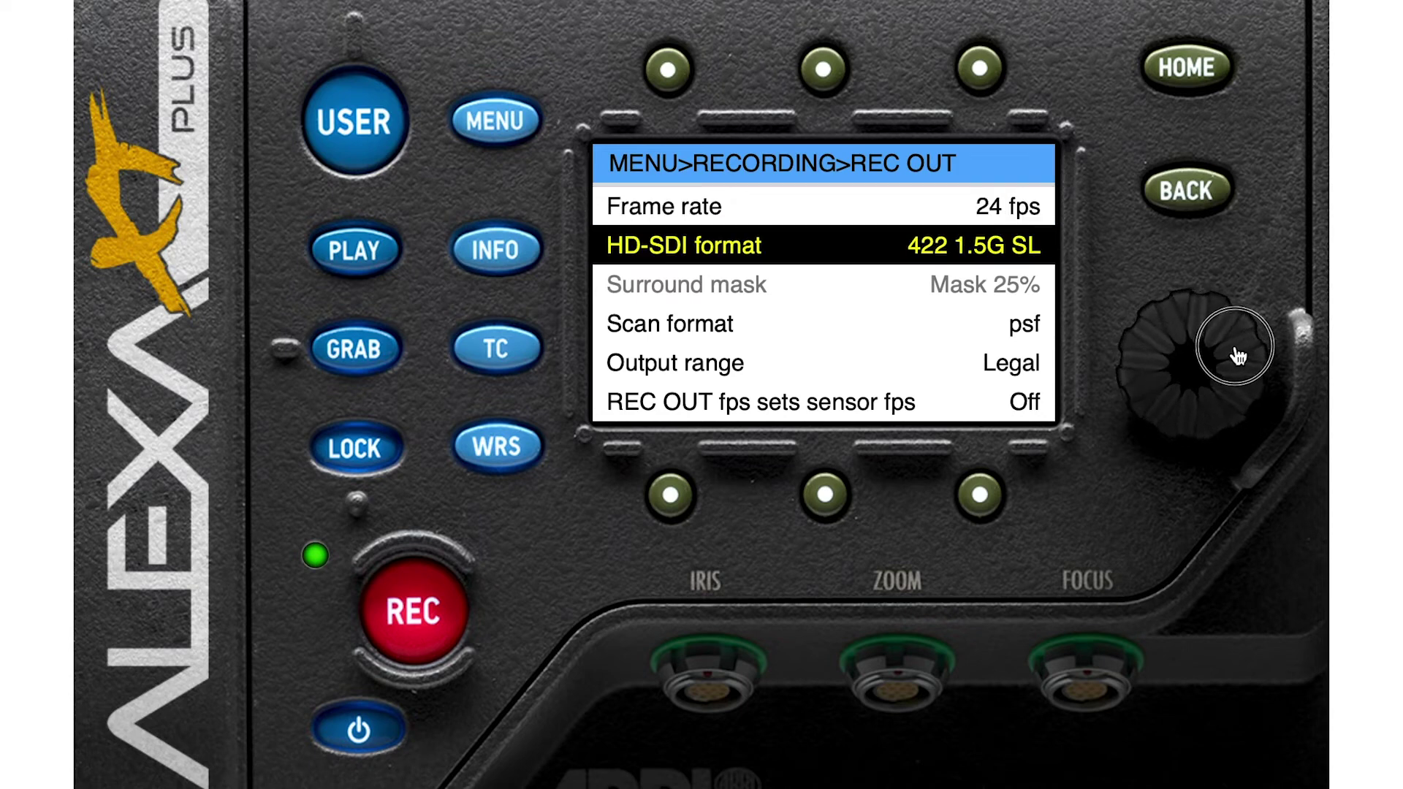
click(1196, 415)
scroll(1240, 382, down, 1)
scroll(1225, 406, down, 3)
scroll(1234, 343, up, 4)
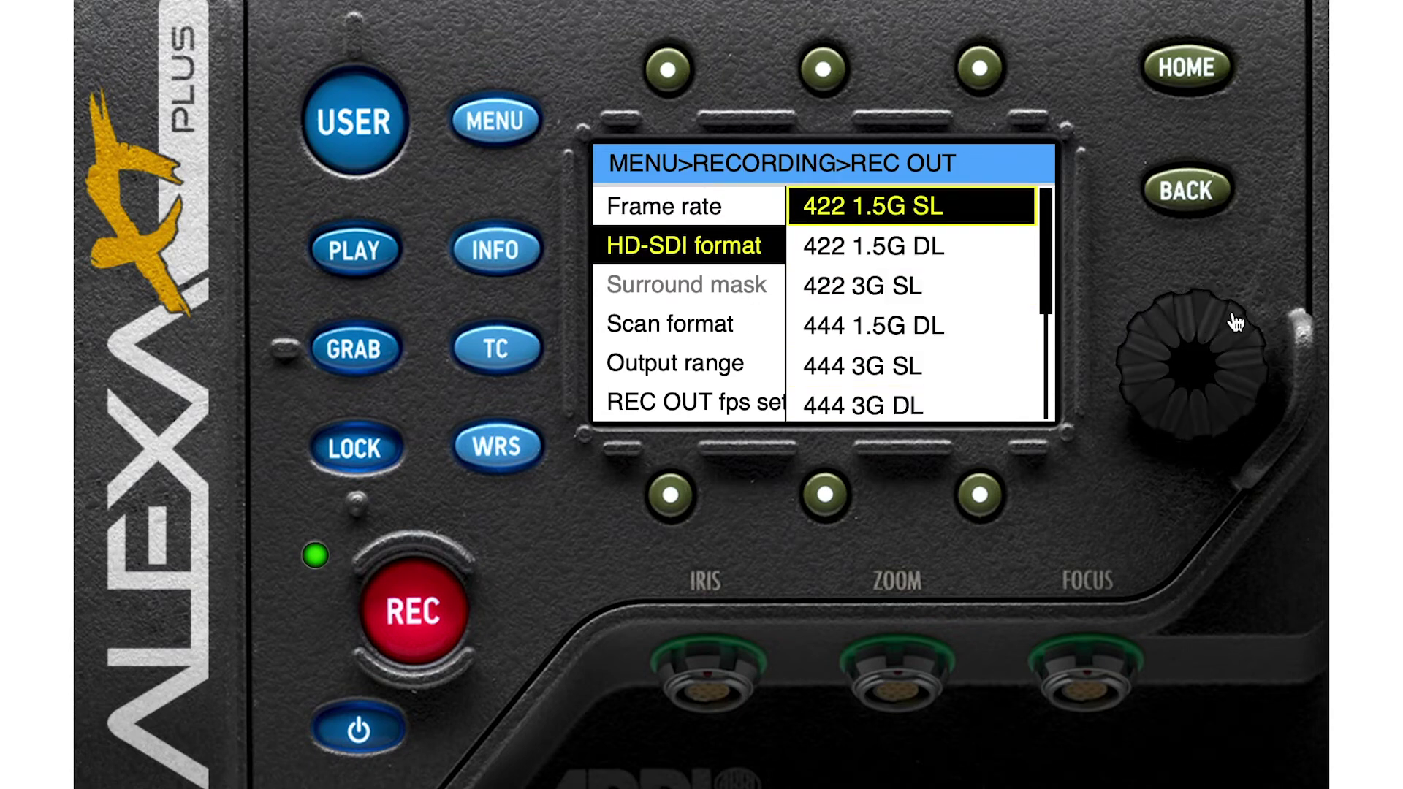
click(1194, 341)
scroll(1259, 326, down, 1)
scroll(1246, 424, down, 2)
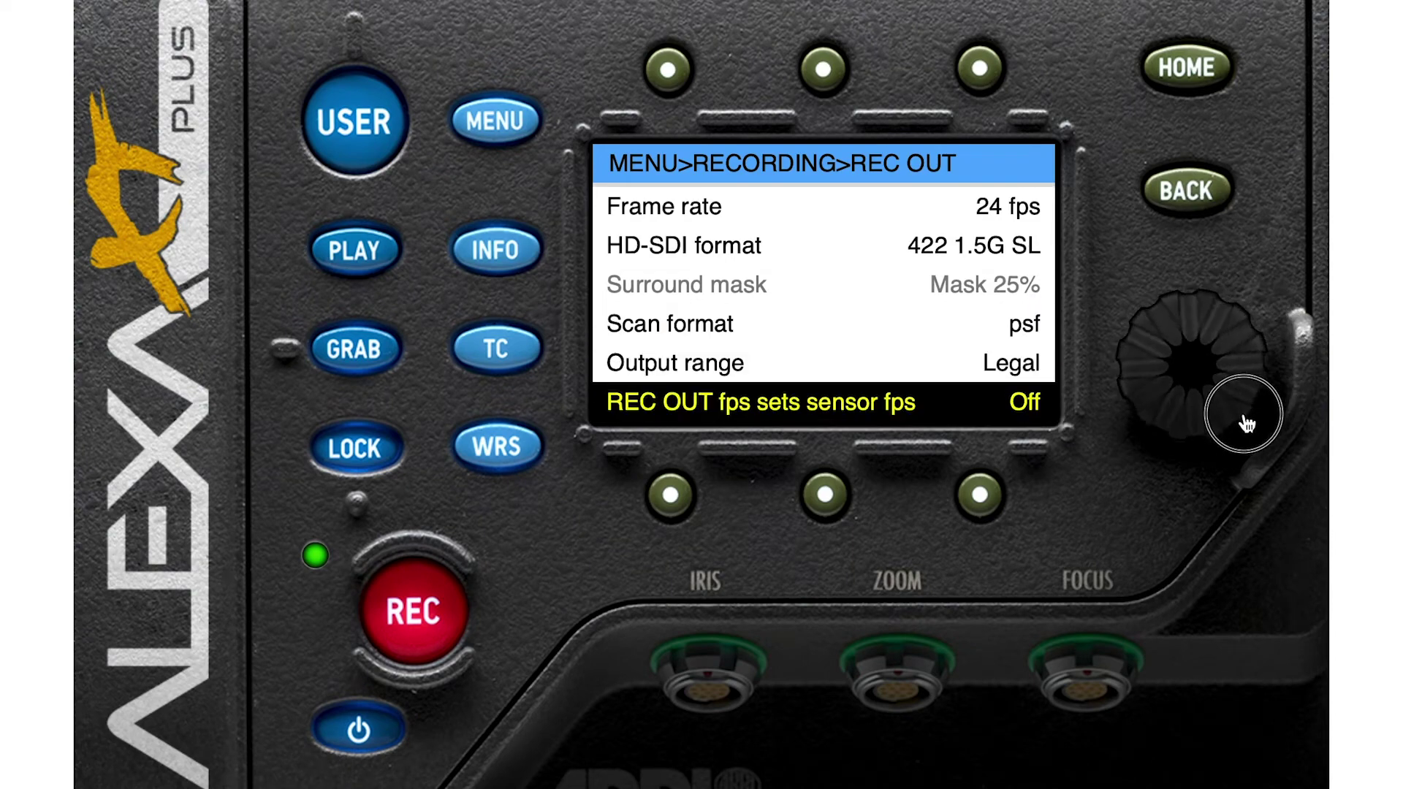
click(1198, 210)
Step: Open Monitoring > EVF, scroll through the viewfinder settings, then return to the Monitoring menu
click(1198, 210)
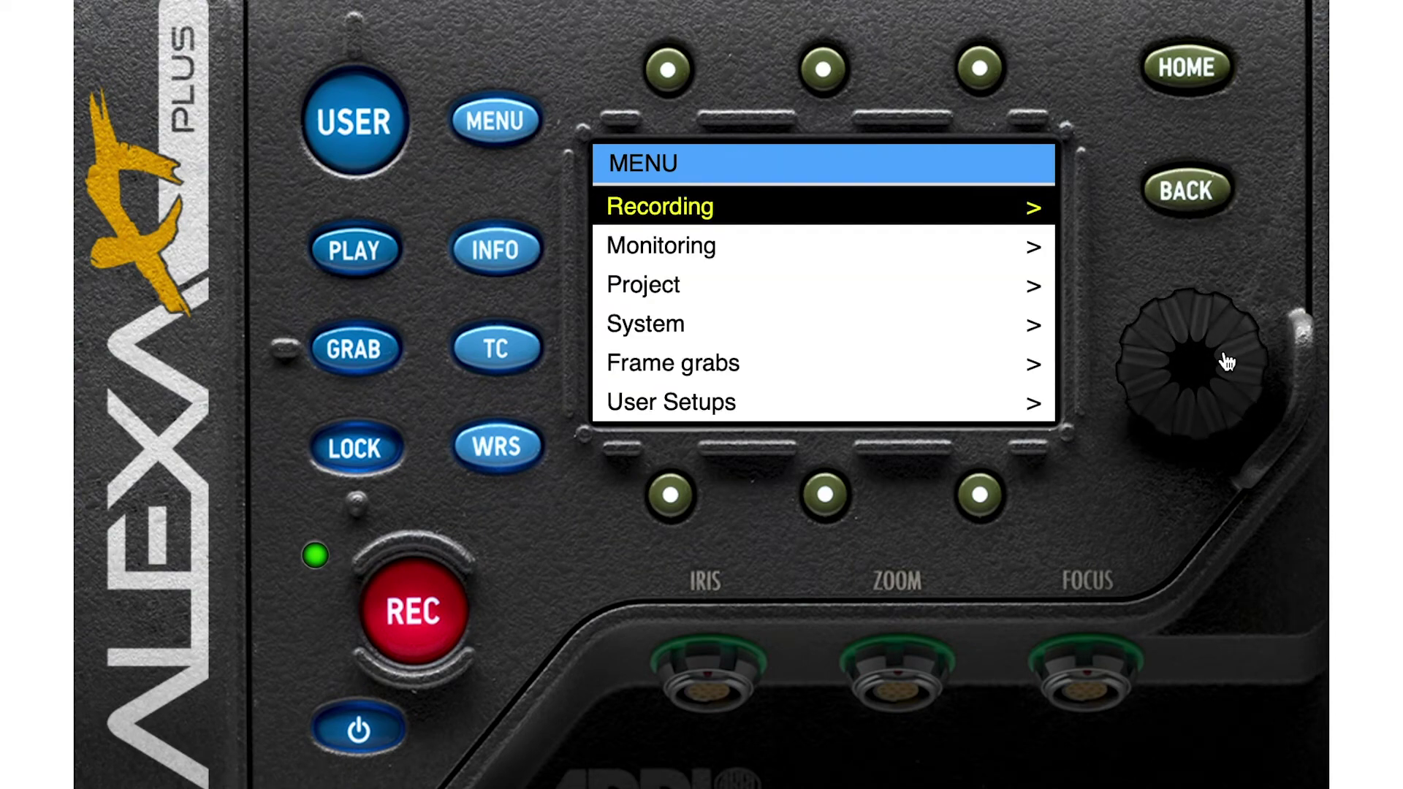
scroll(1251, 342, down, 1)
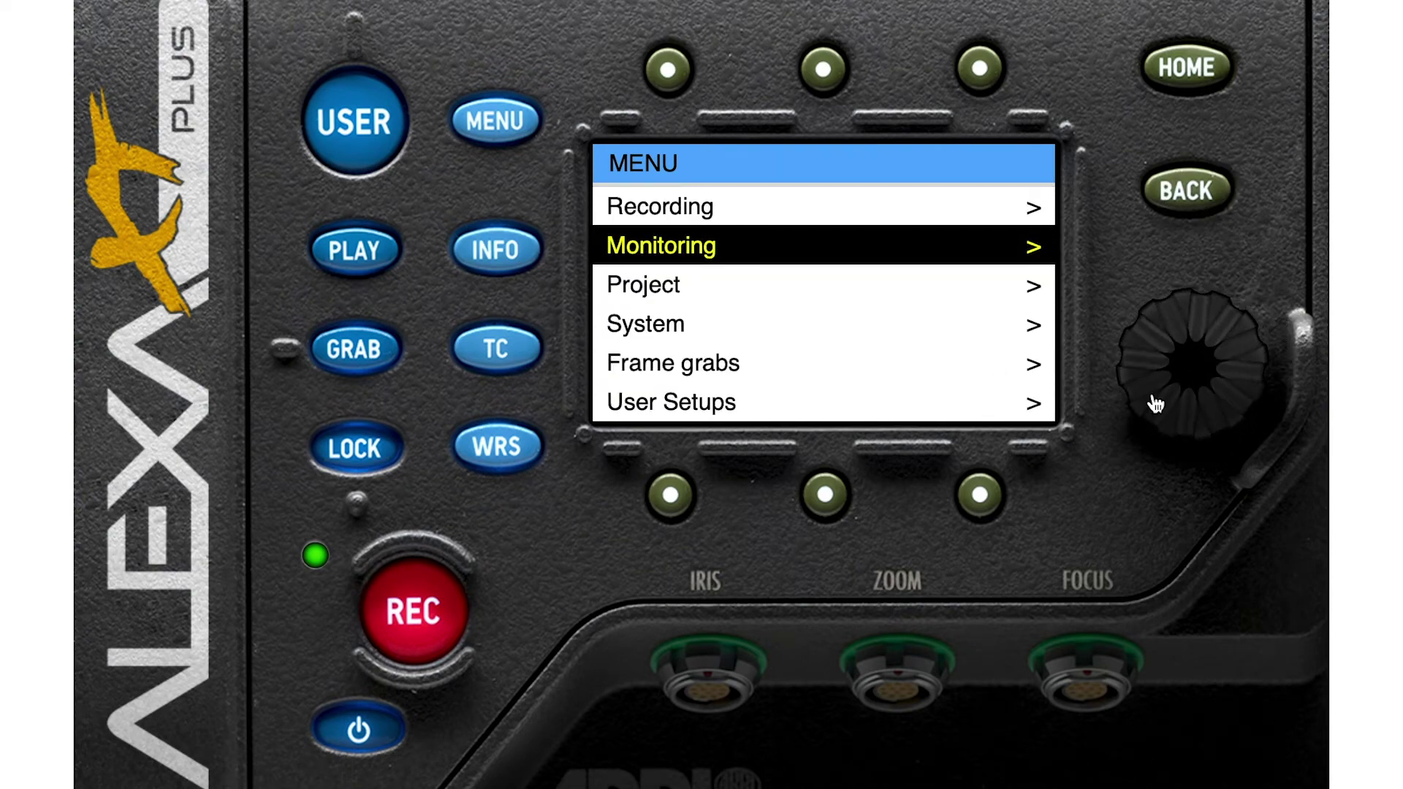
click(1201, 390)
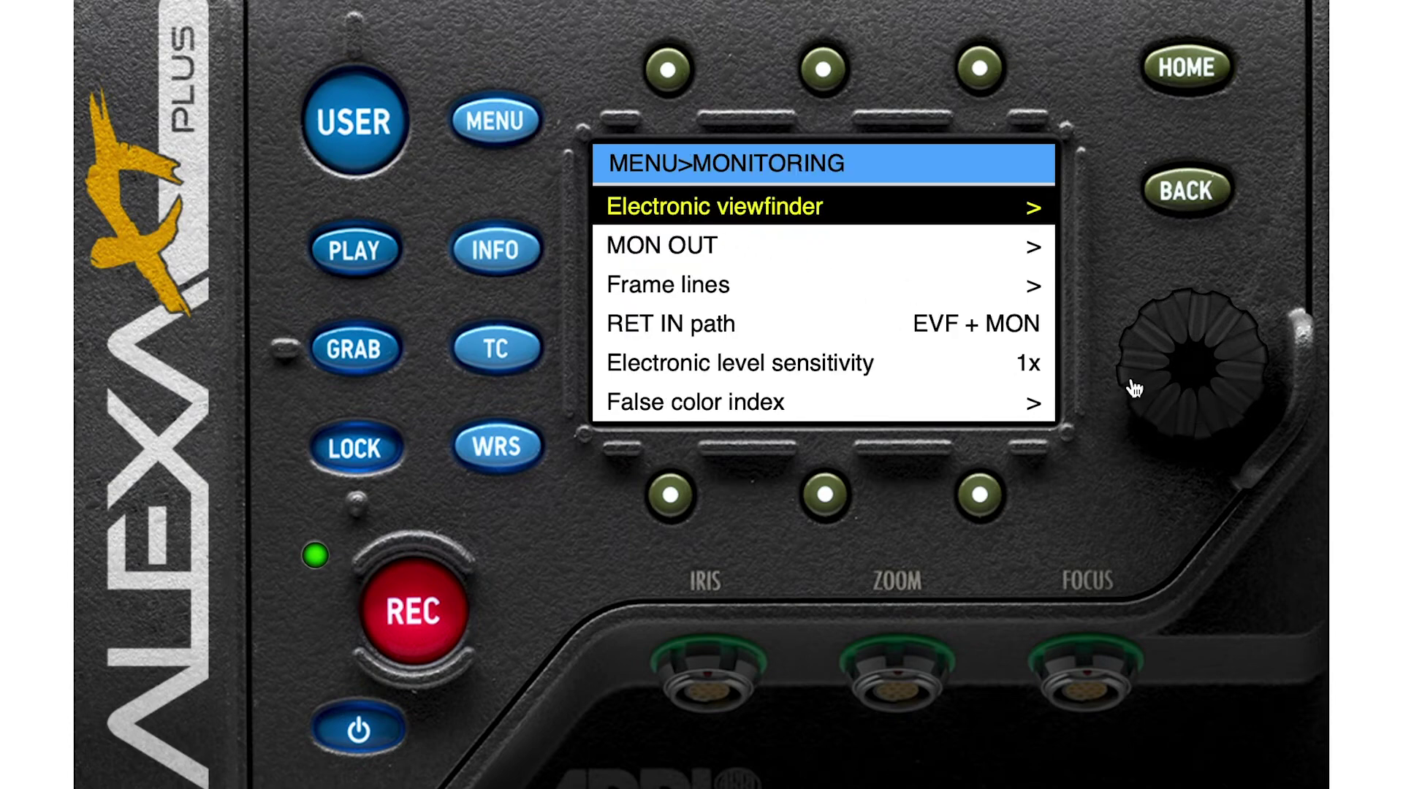
click(1213, 373)
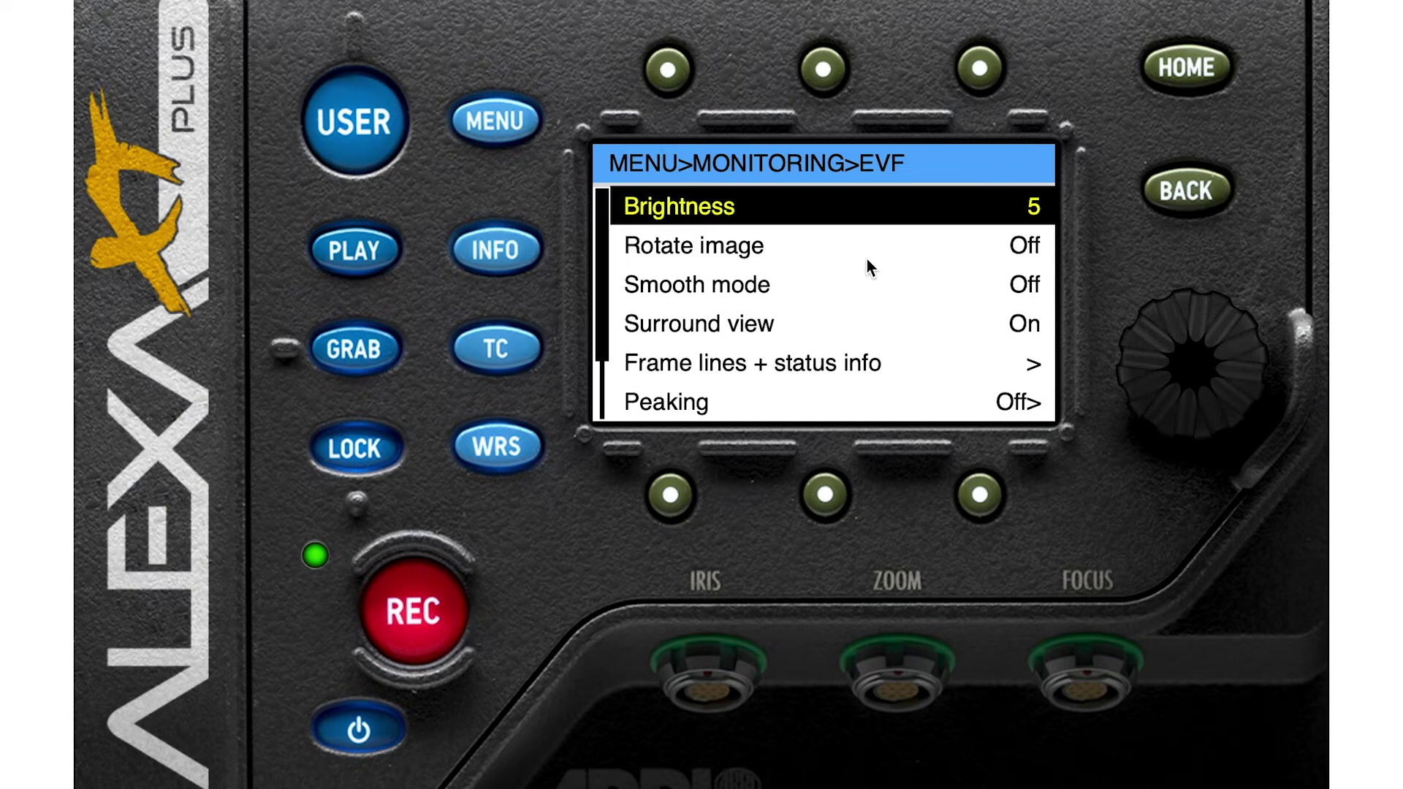
scroll(1233, 349, down, 1)
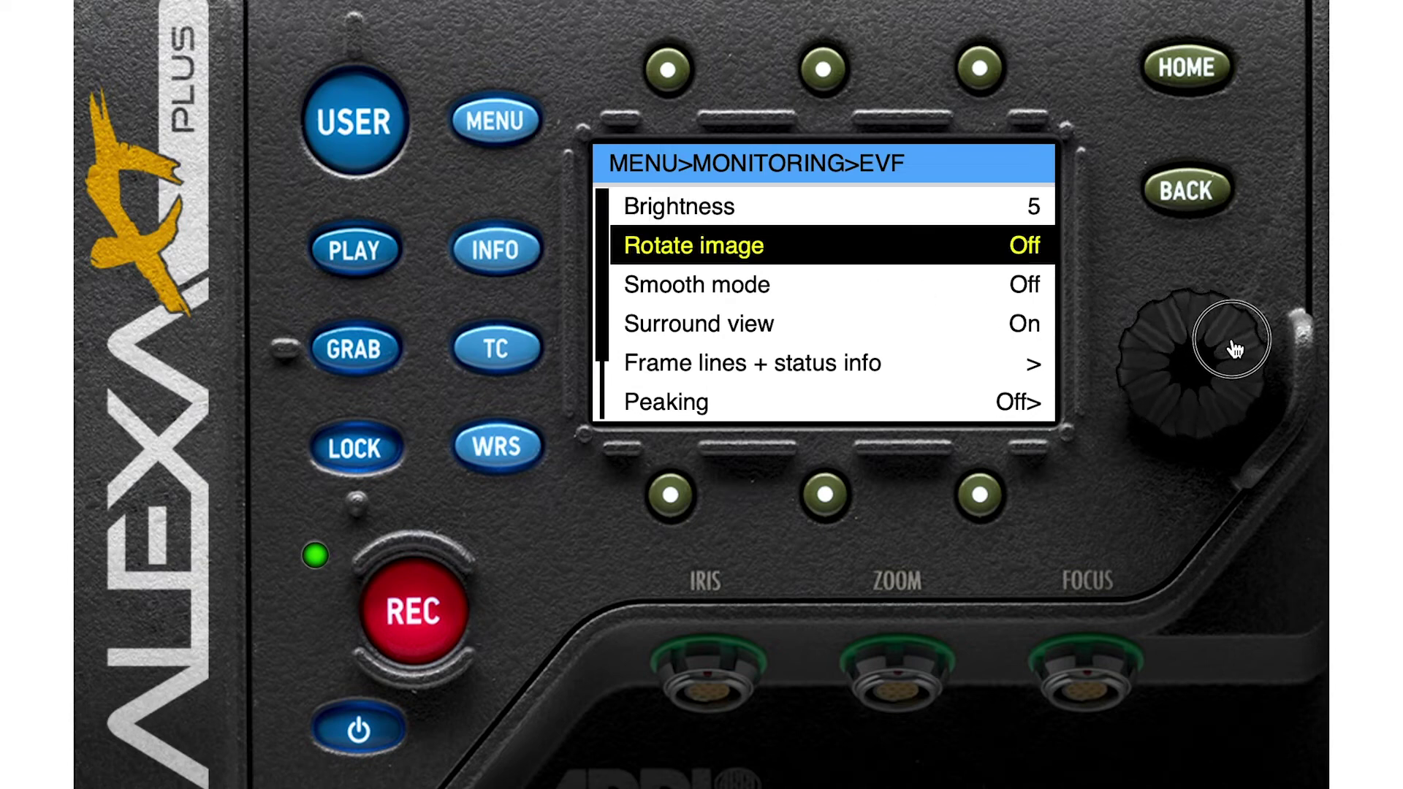
scroll(1239, 354, down, 4)
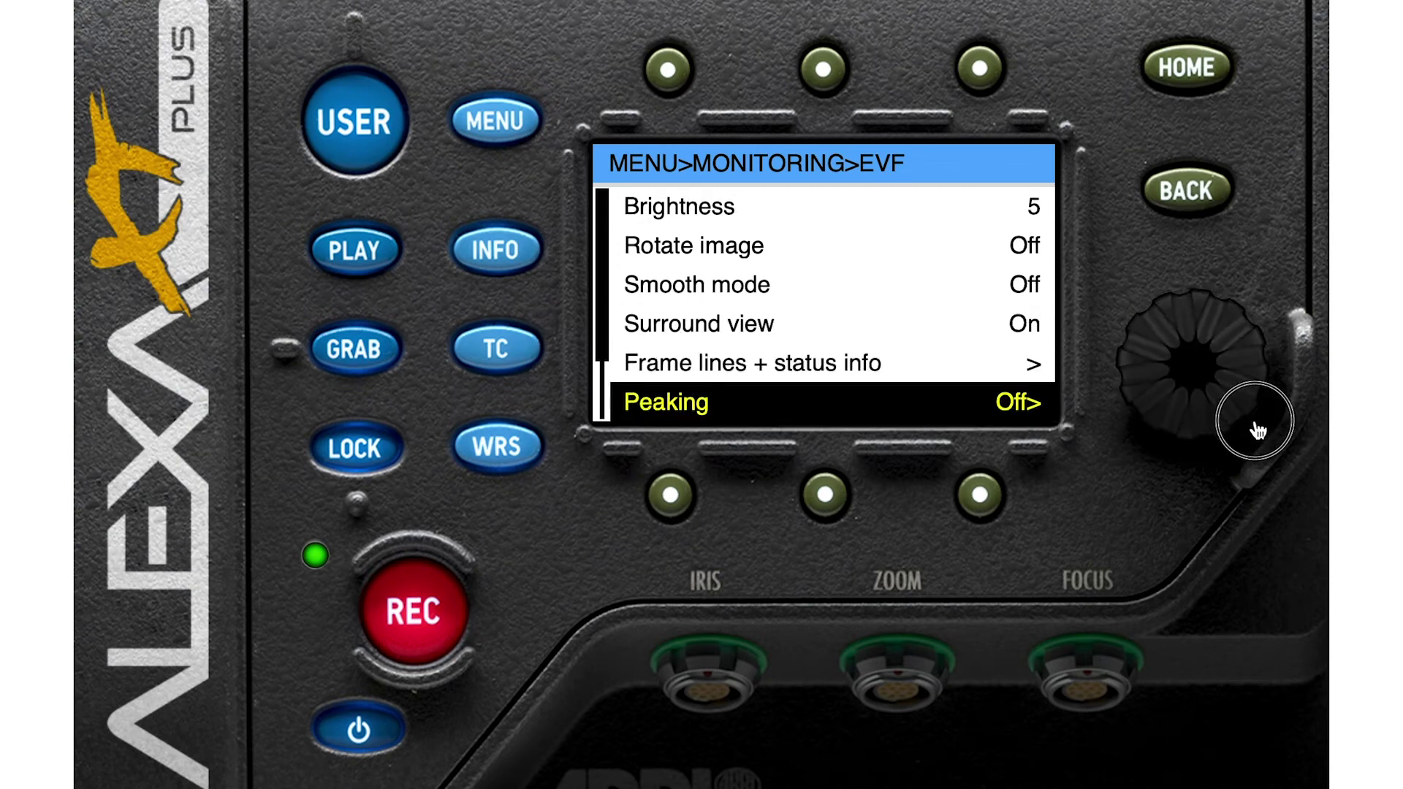
scroll(1256, 424, down, 1)
scroll(1245, 446, up, 1)
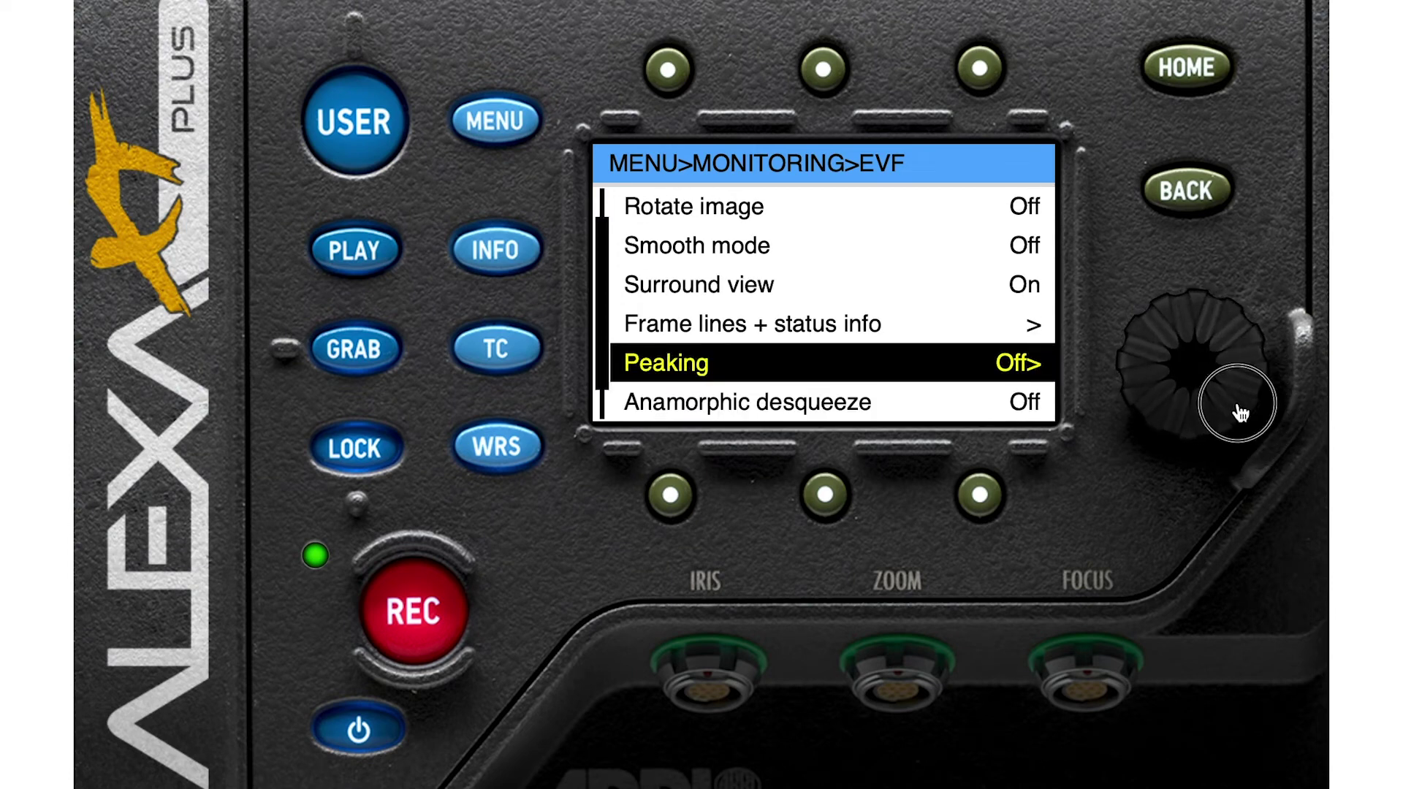
scroll(1239, 409, up, 1)
click(1166, 196)
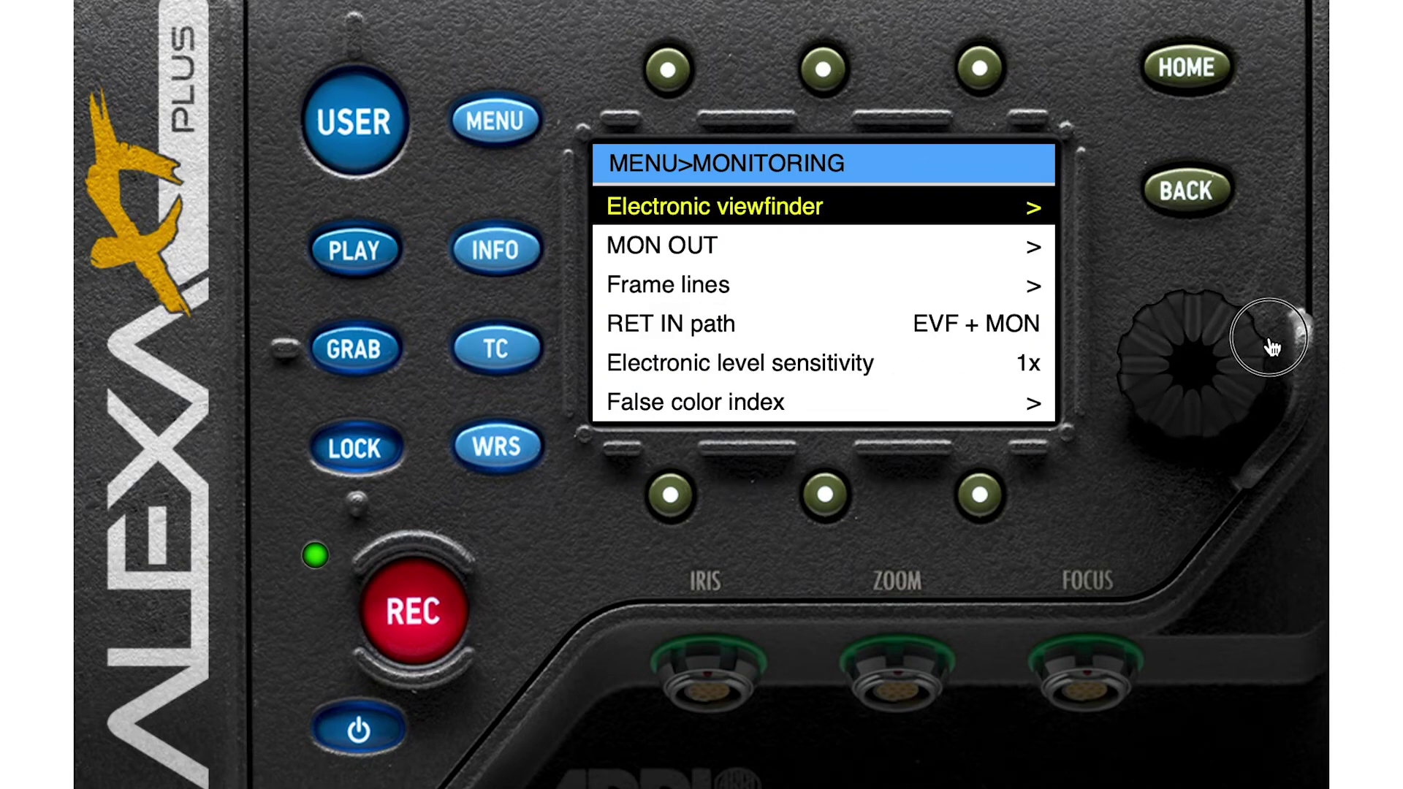
Step: Review the MON OUT settings and the Frame lines + status info page
scroll(1267, 342, down, 1)
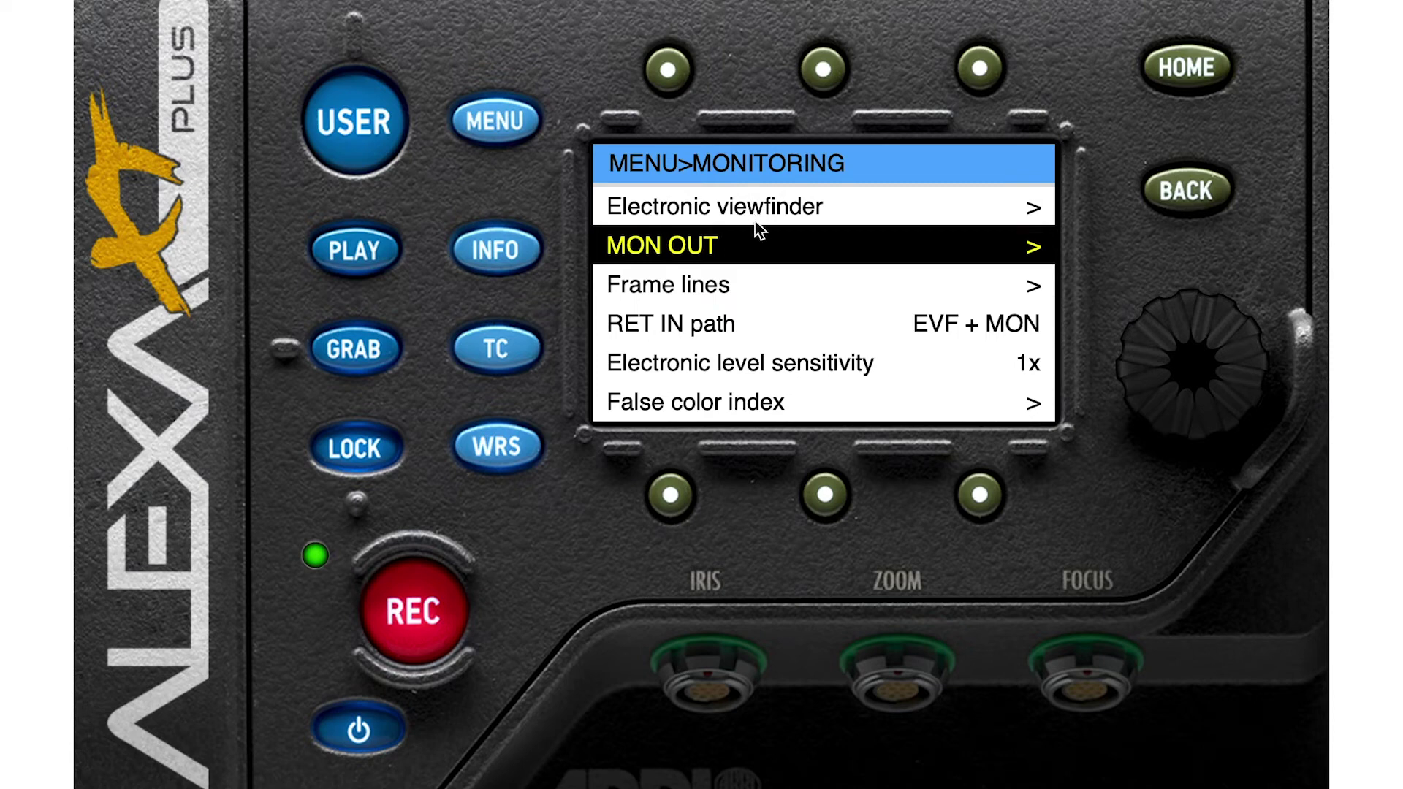
click(1200, 369)
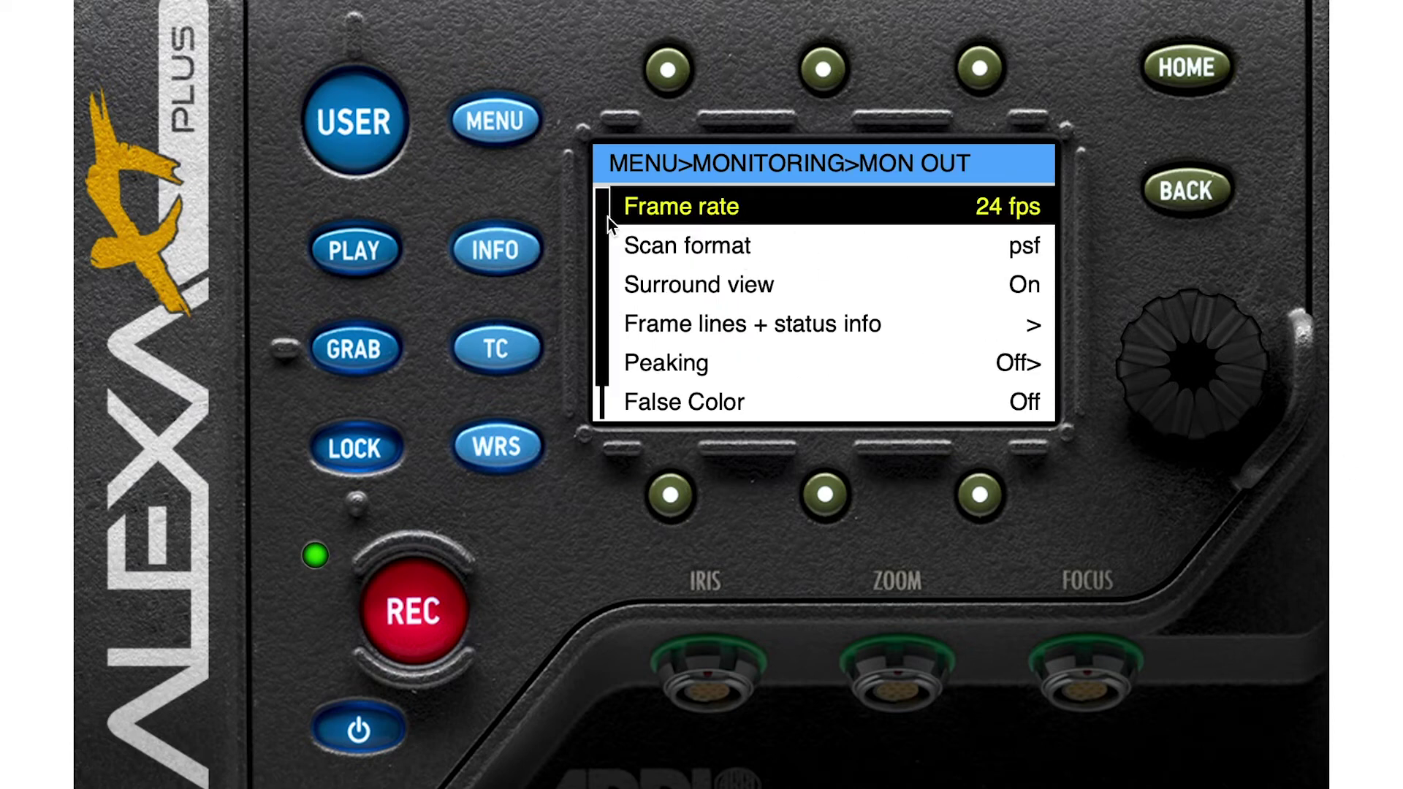
click(1236, 358)
drag(1236, 358, 1236, 404)
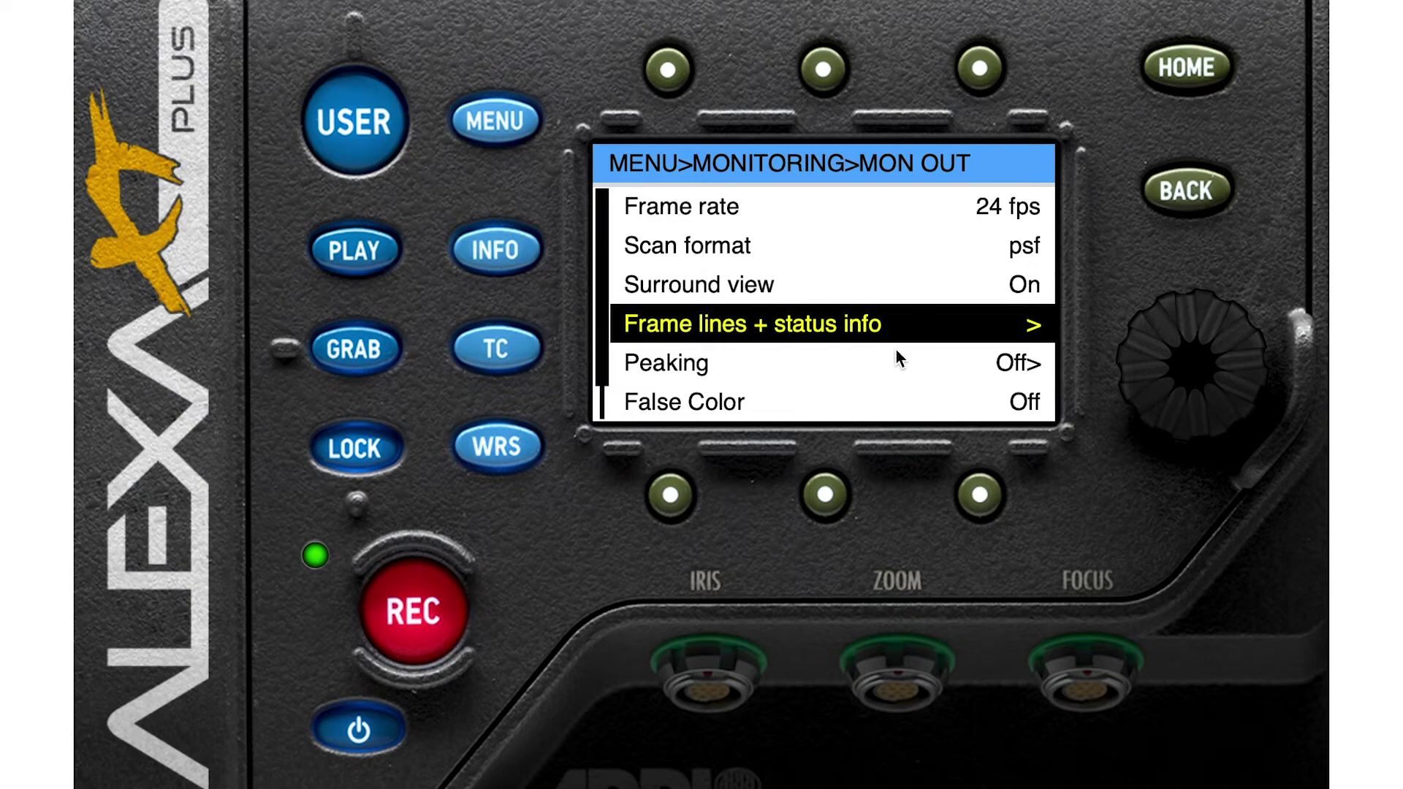
click(1204, 379)
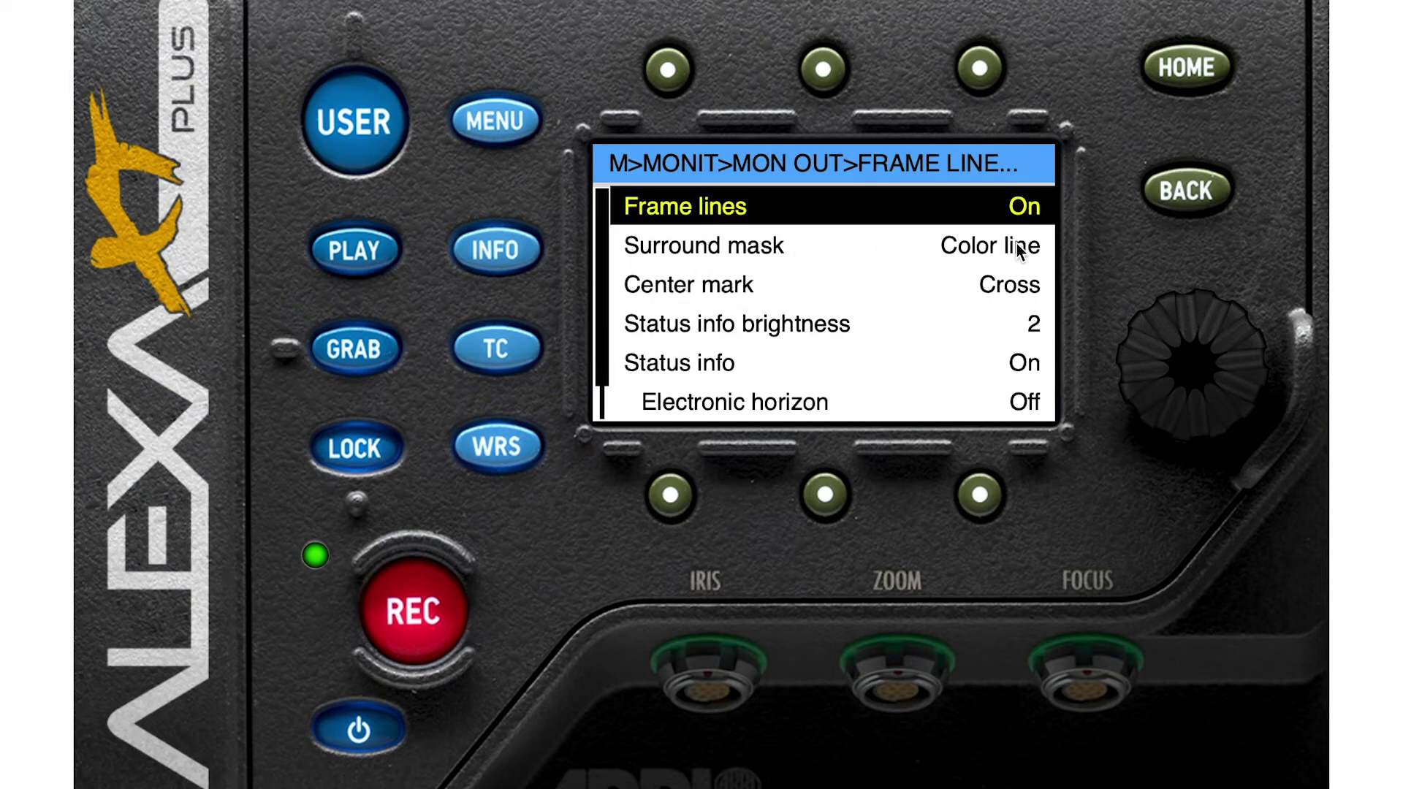
click(1204, 197)
click(1213, 199)
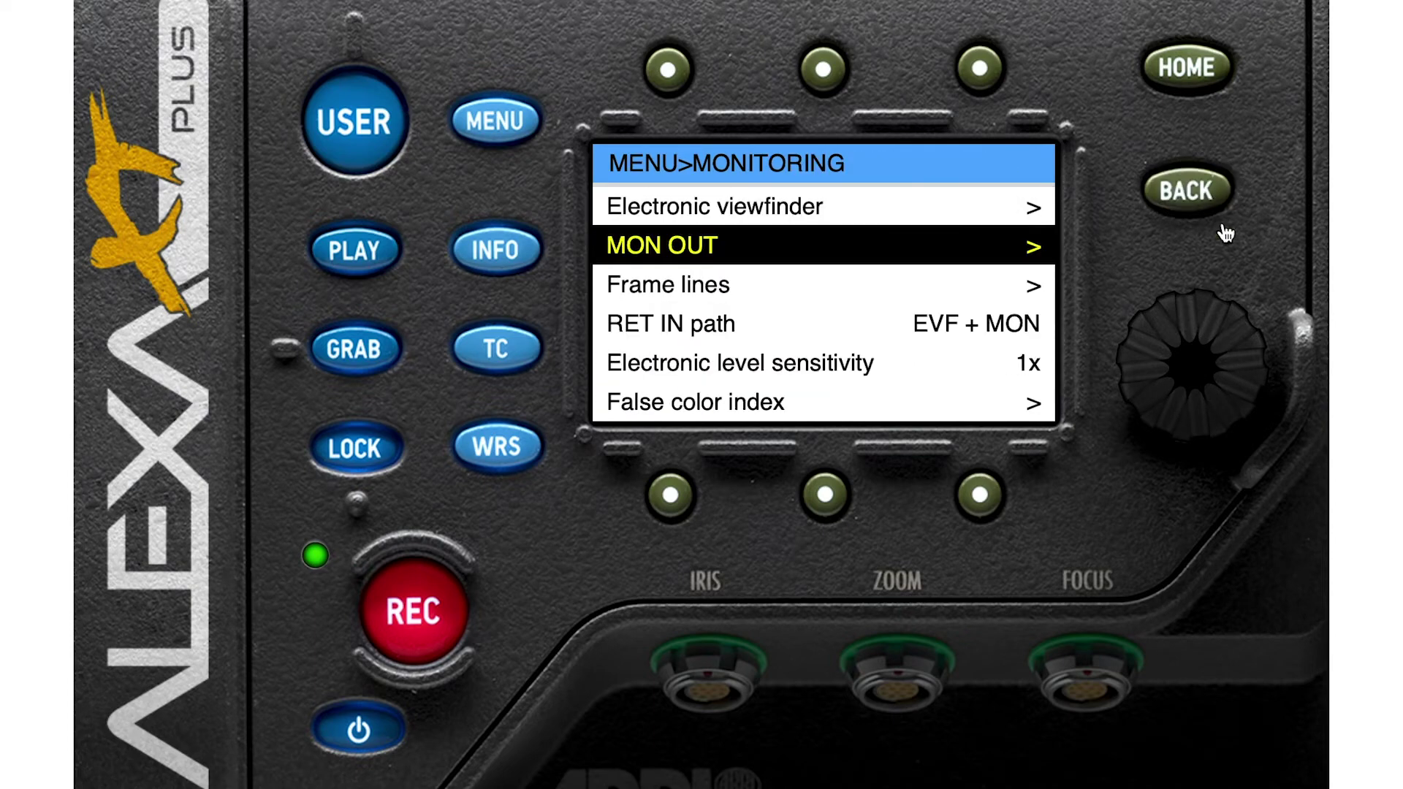
Step: Check the Frame lines settings and the False color index table, then return to MENU
scroll(1248, 369, down, 1)
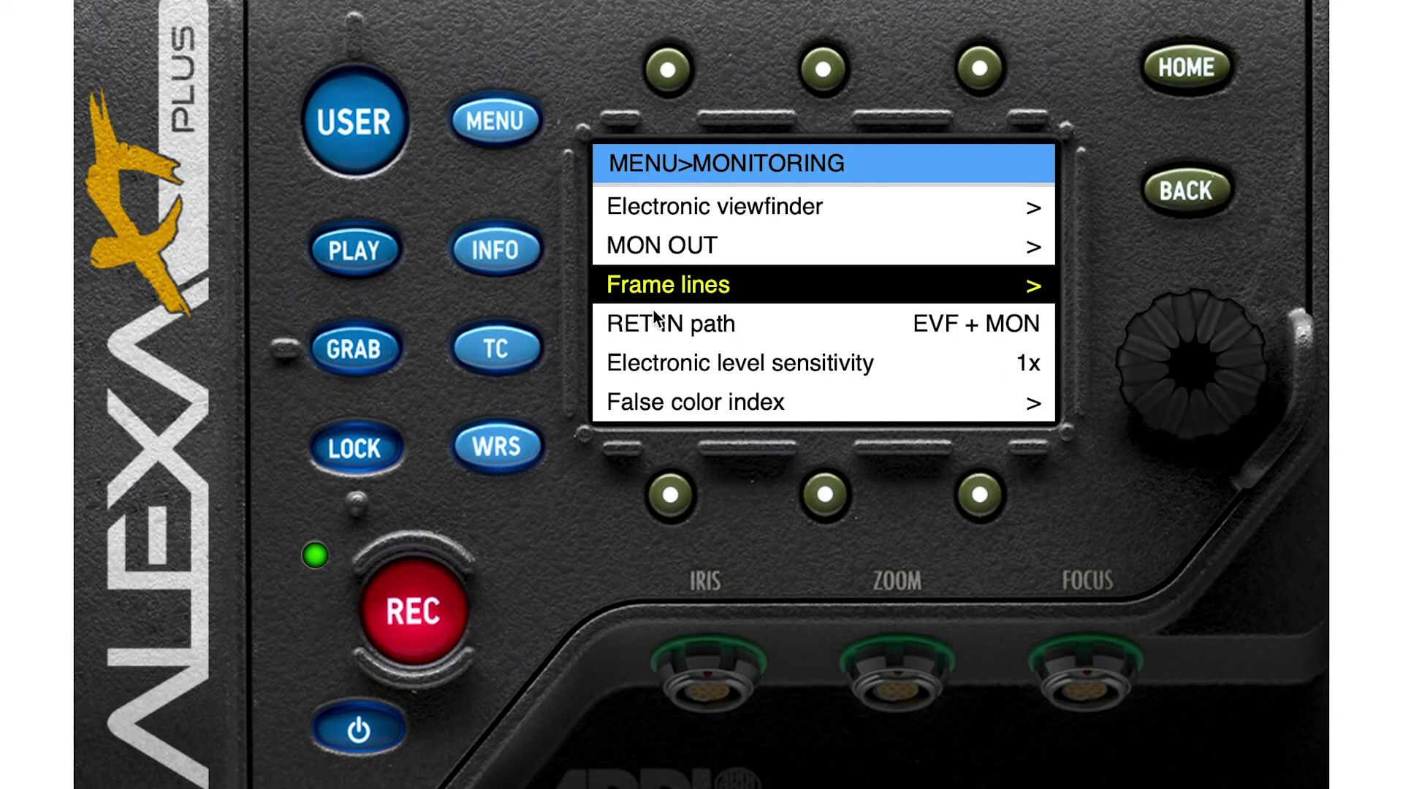
click(1204, 376)
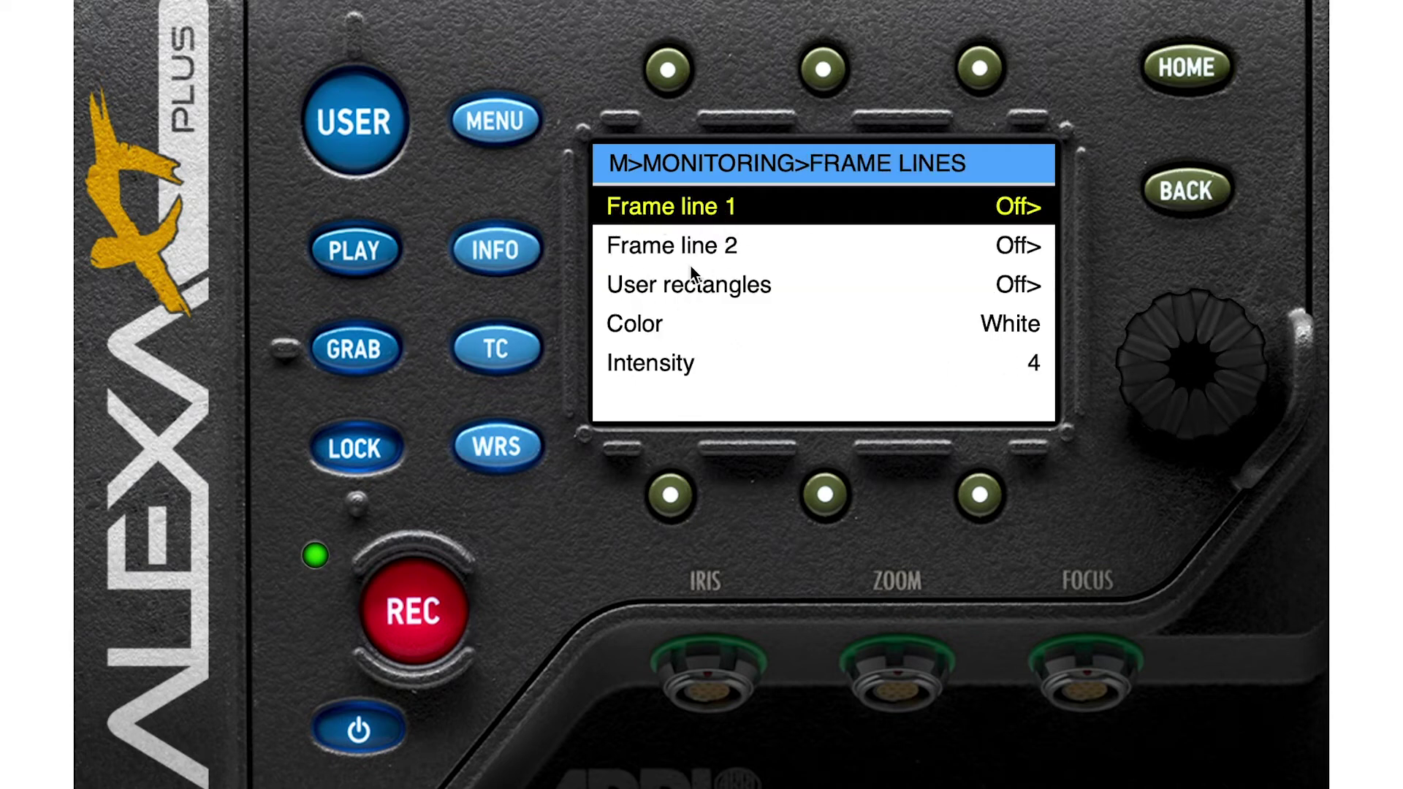
click(1184, 203)
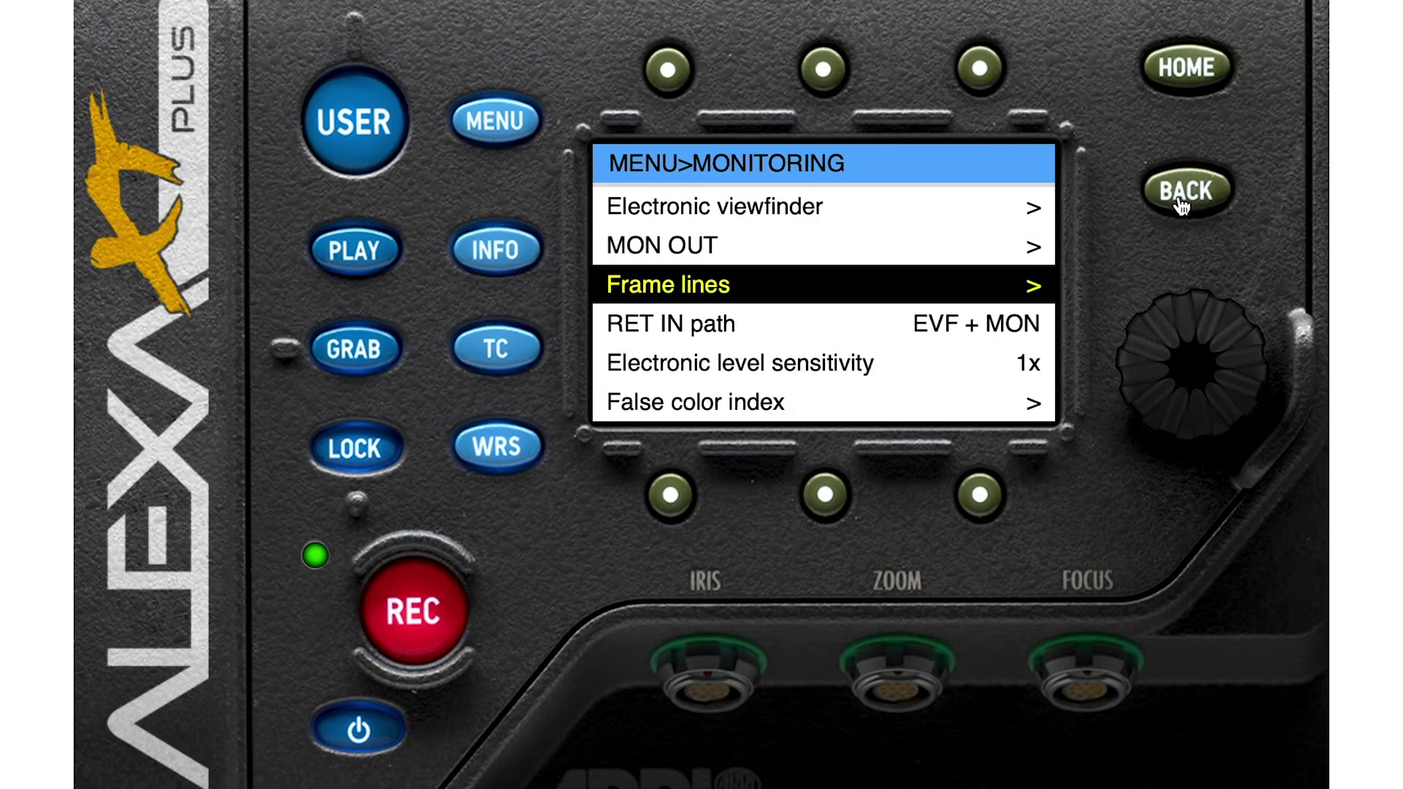
drag(1246, 351, 1248, 479)
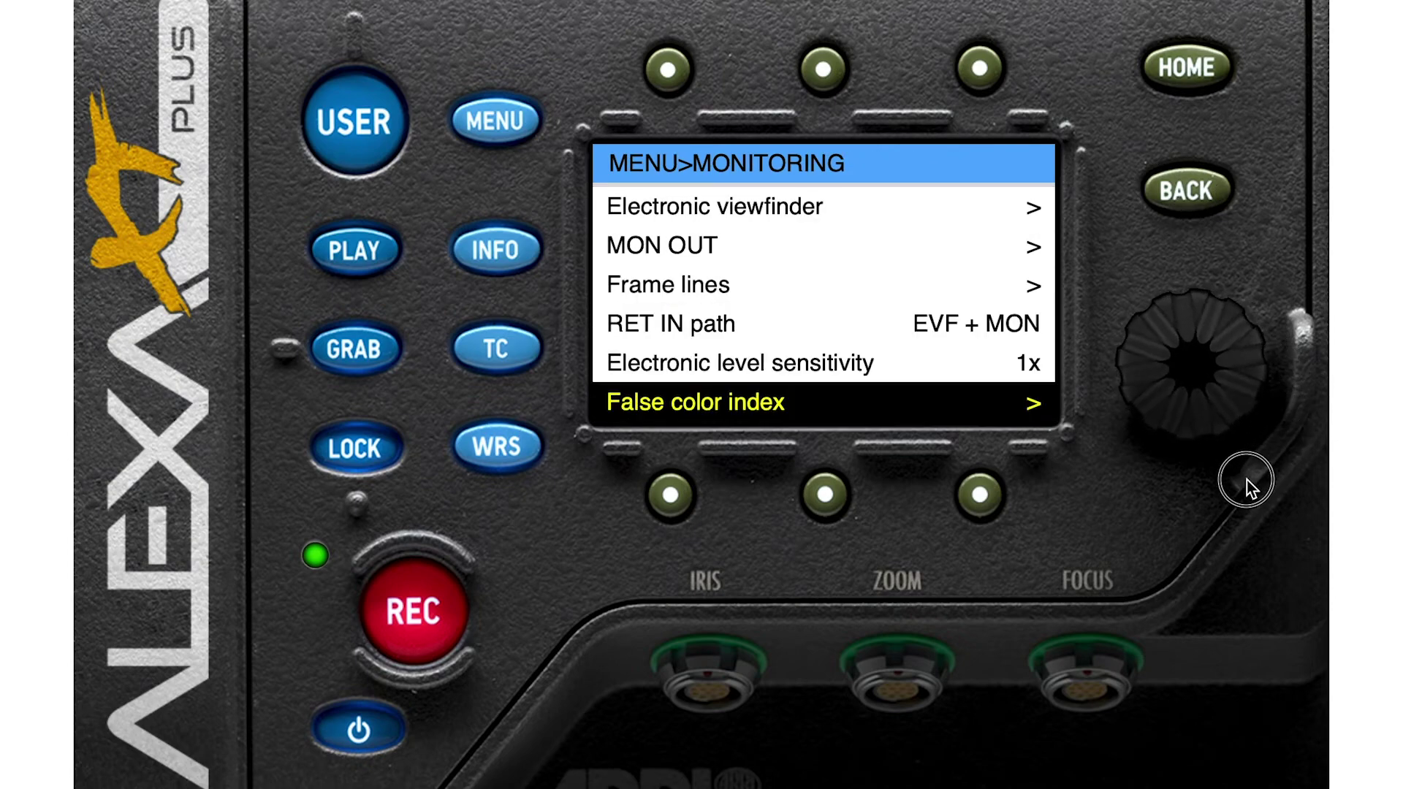
click(717, 411)
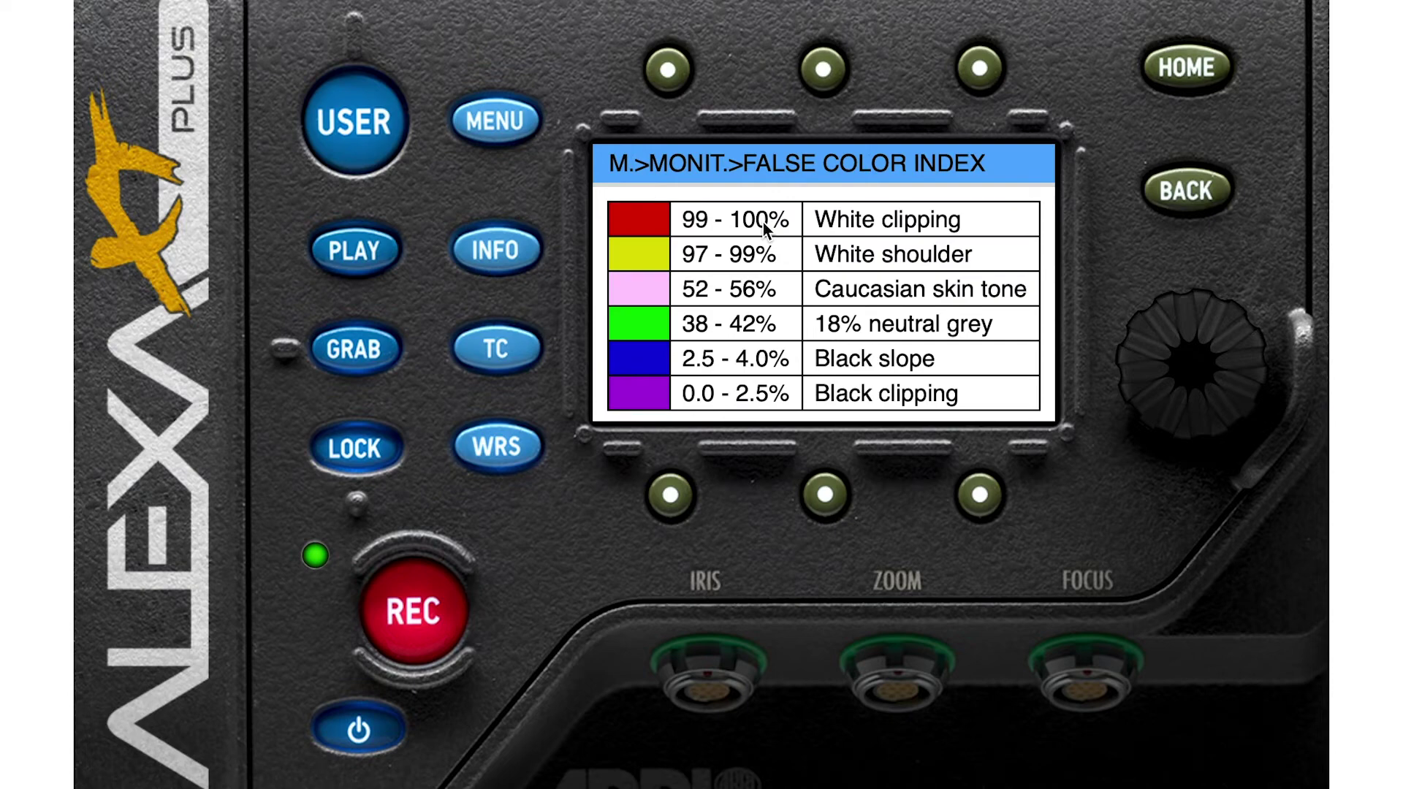
click(1213, 192)
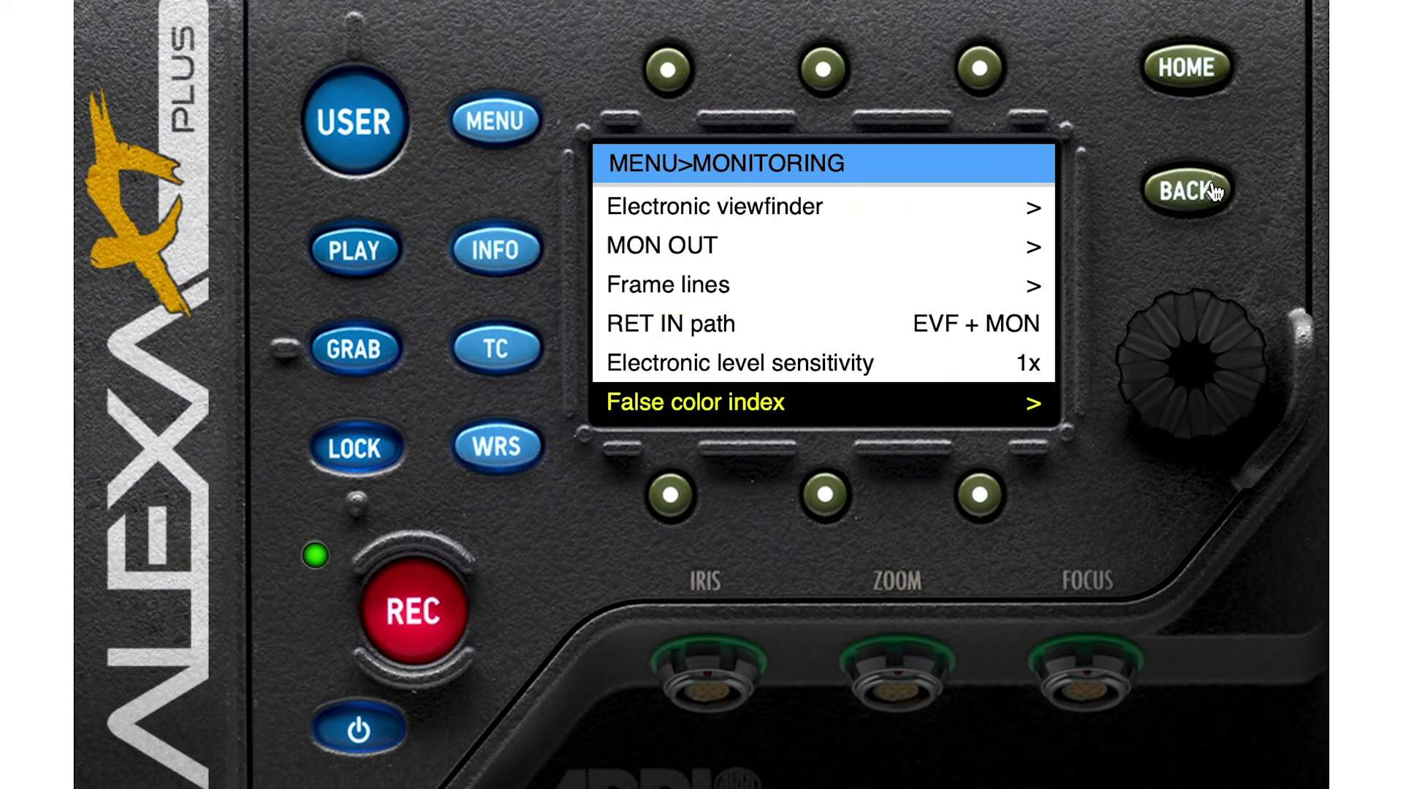
click(1201, 208)
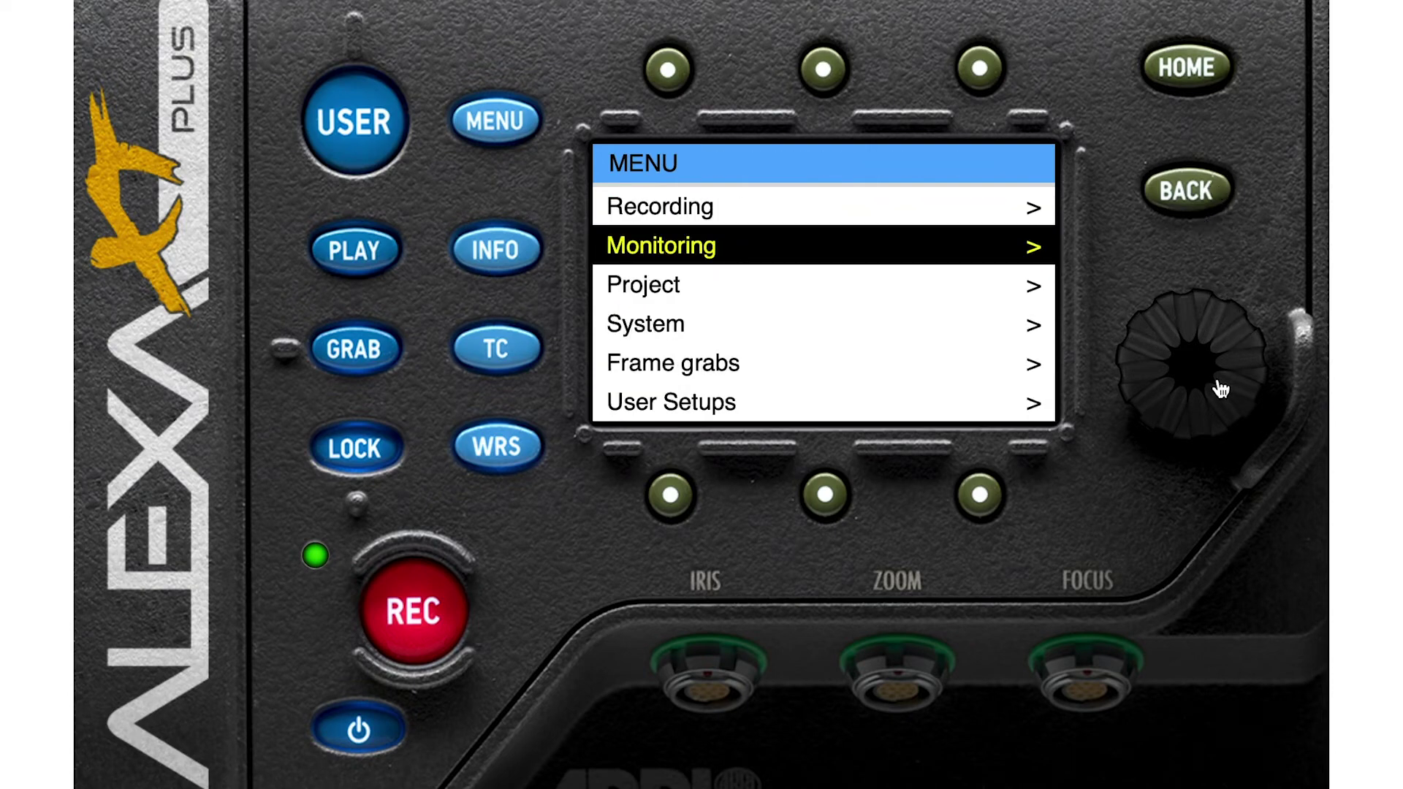
Step: Set Project > Sensor mode to Open Gate and confirm loading with both LOAD softkeys
scroll(1245, 365, down, 1)
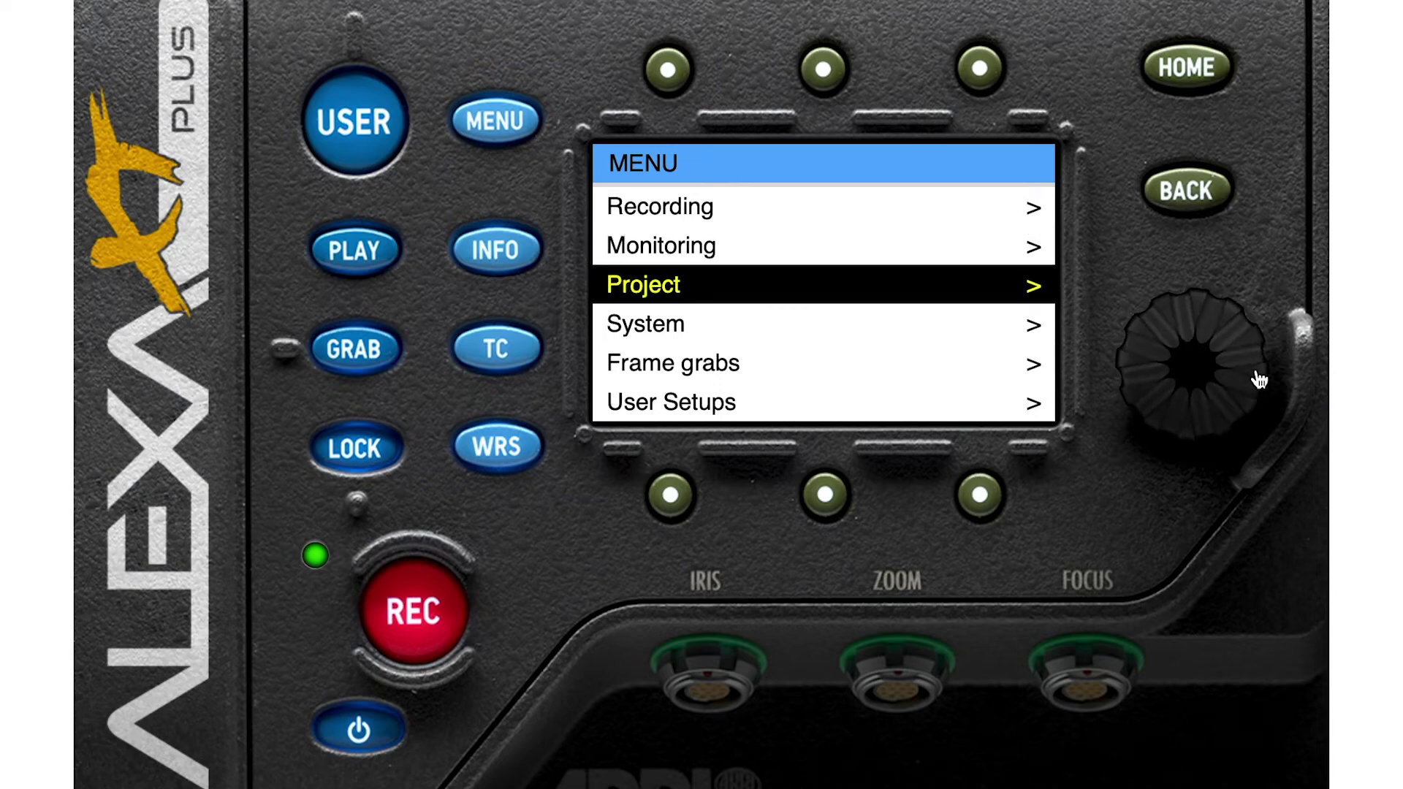
click(1193, 380)
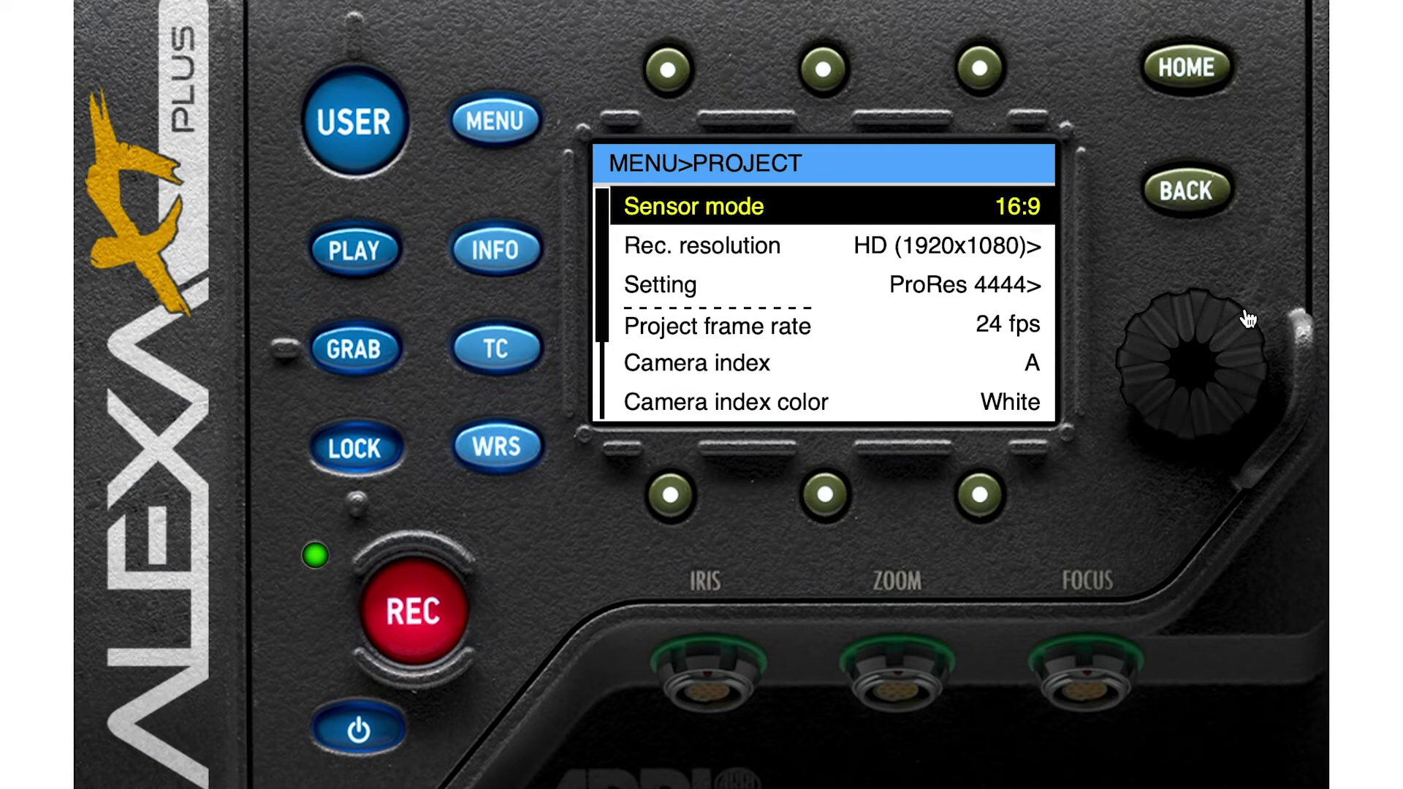
click(1200, 369)
drag(1214, 319, 1263, 372)
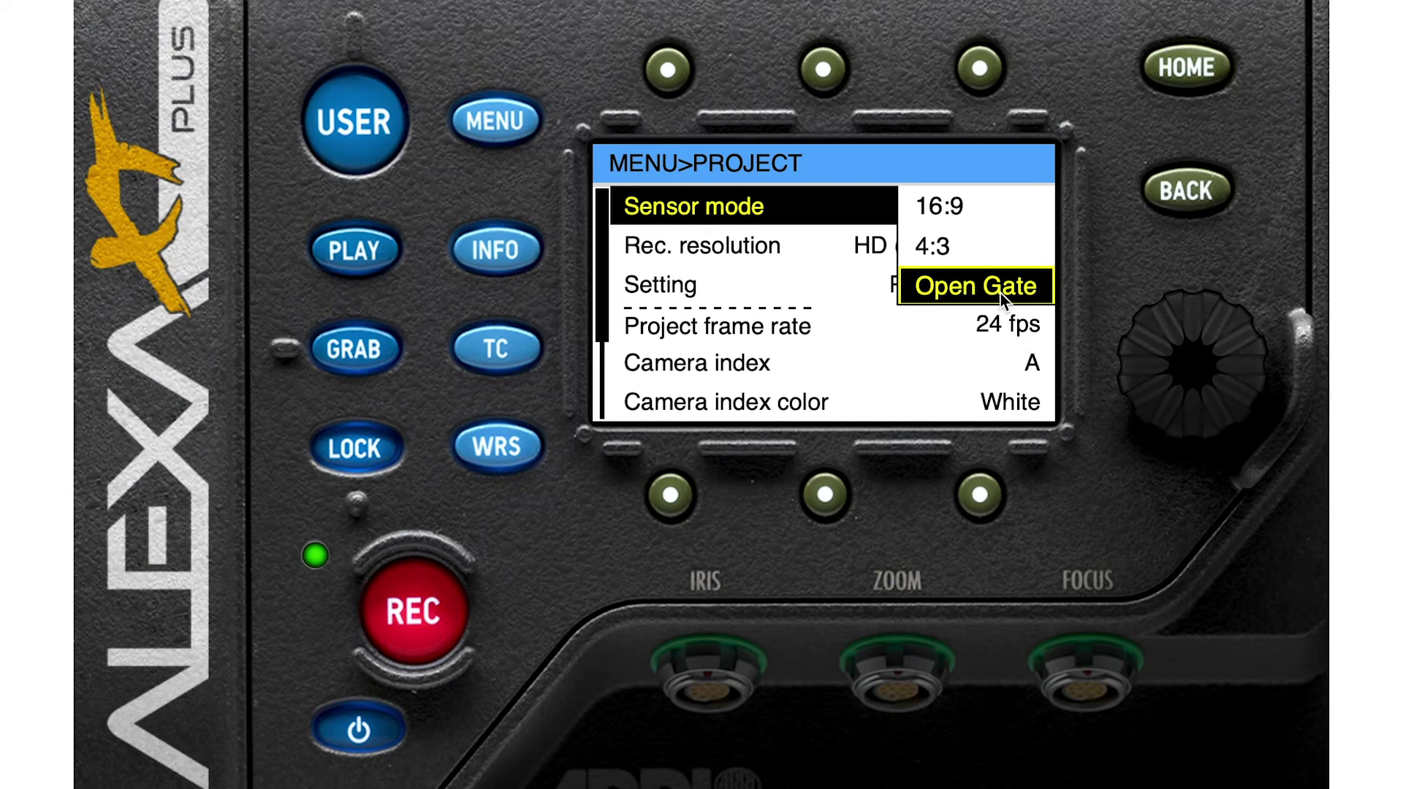
click(1206, 376)
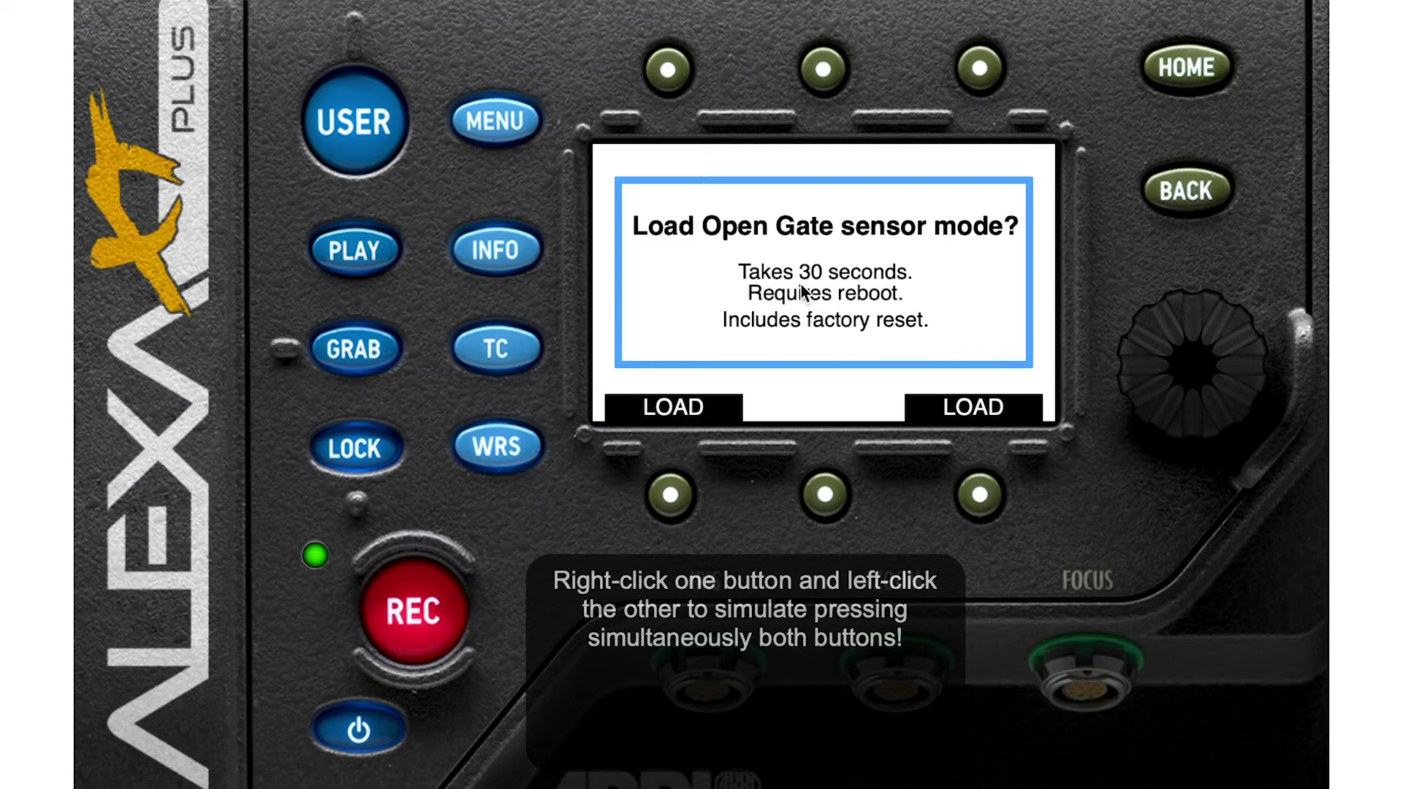
right_click(676, 506)
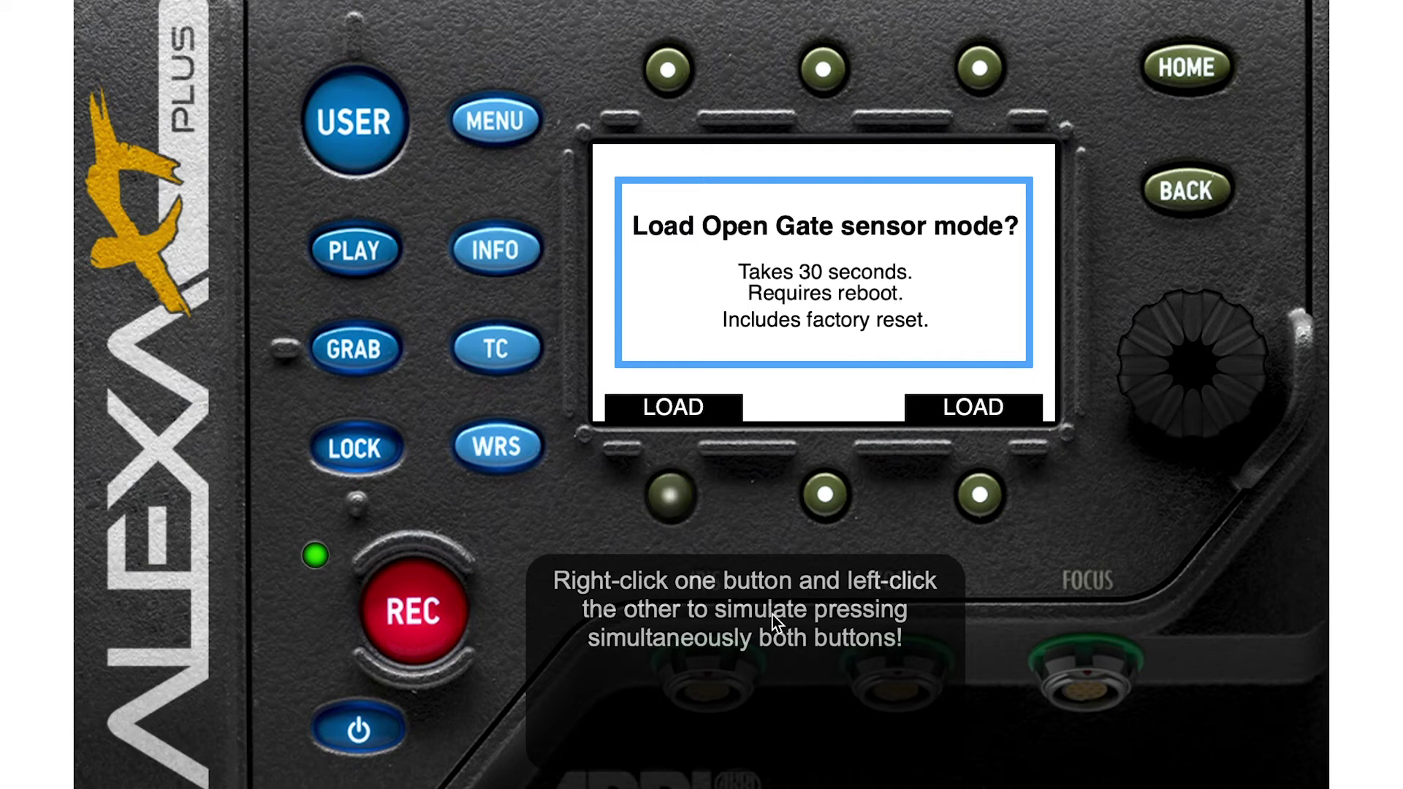
click(983, 515)
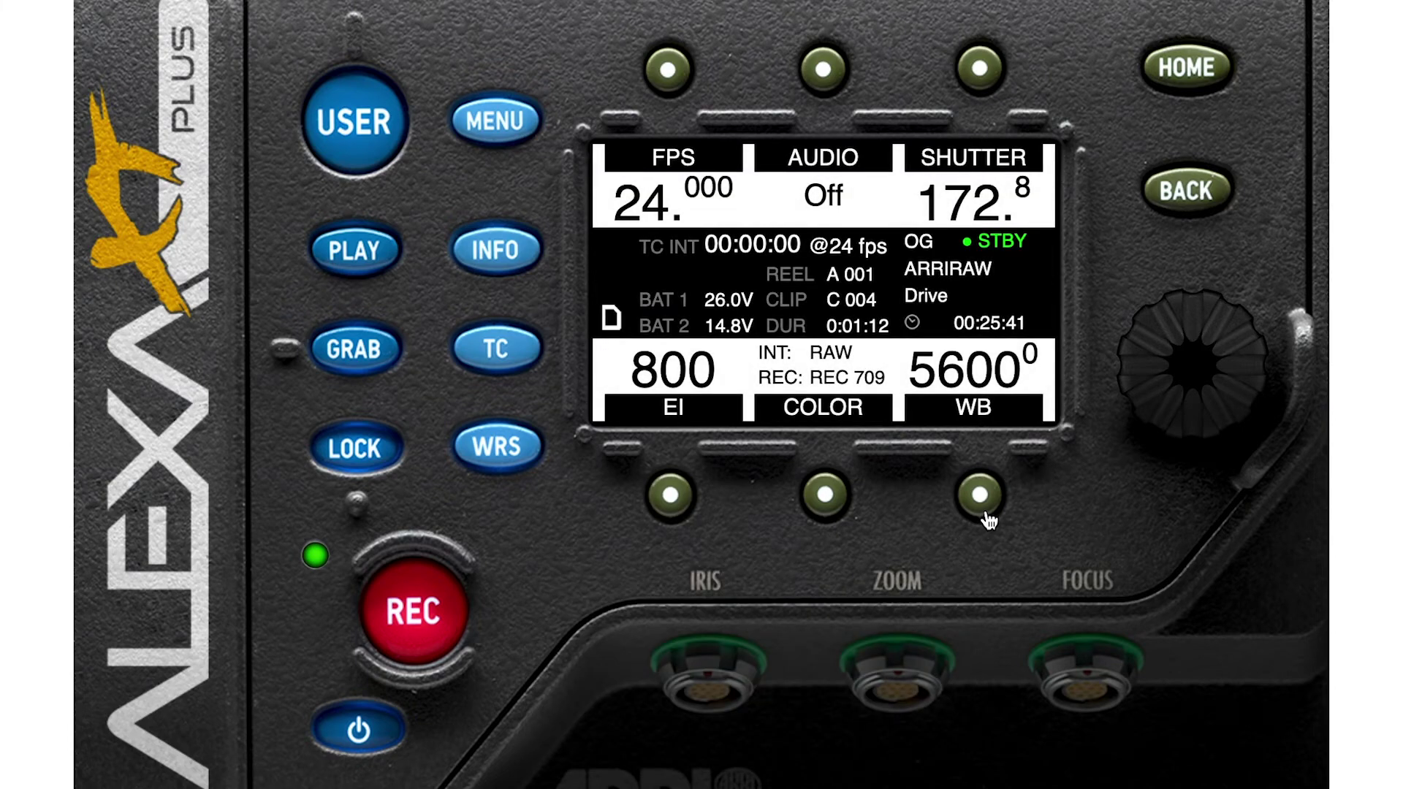
Step: Check the internal recording Format under Recording > Internal, then back out to the main menu
click(494, 121)
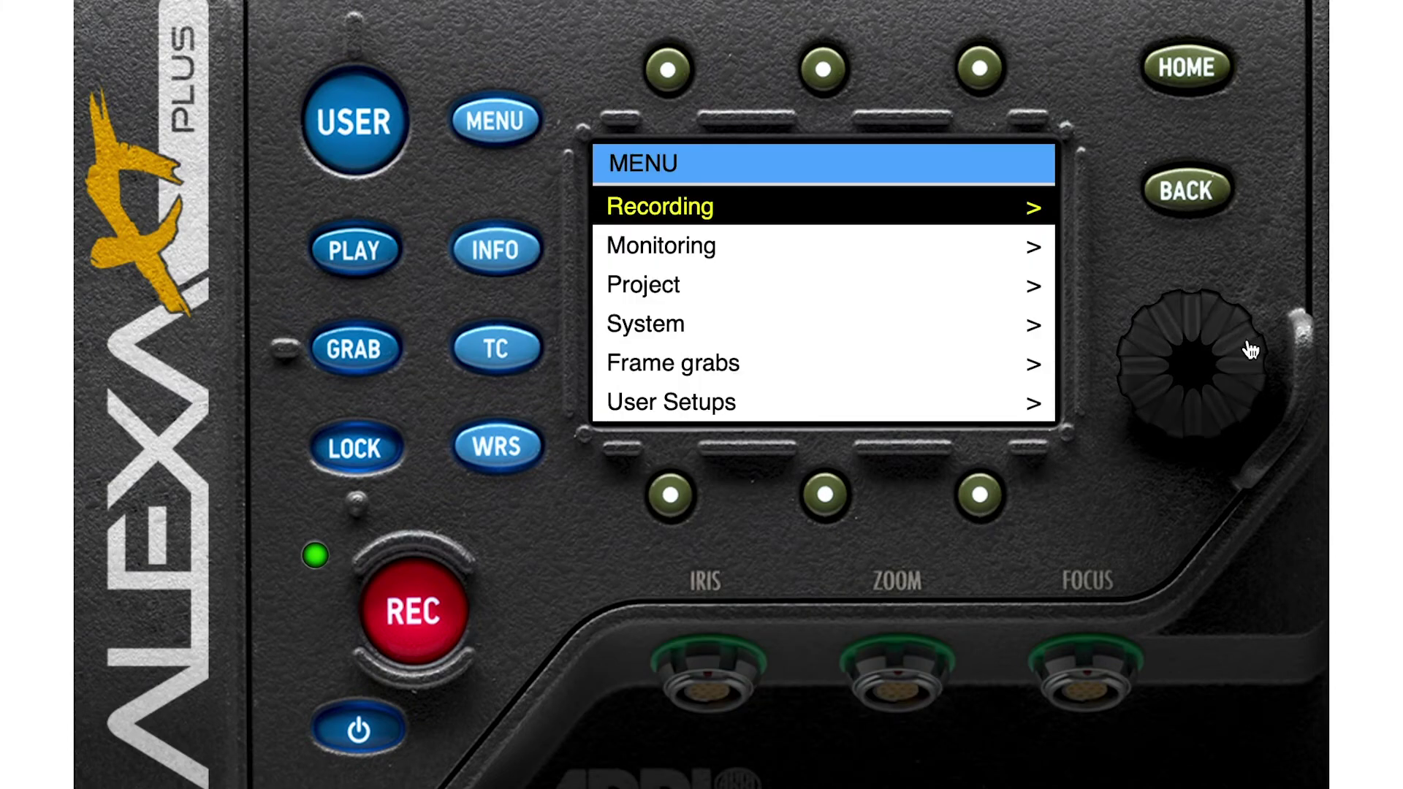
drag(1252, 366, 1093, 344)
click(1190, 382)
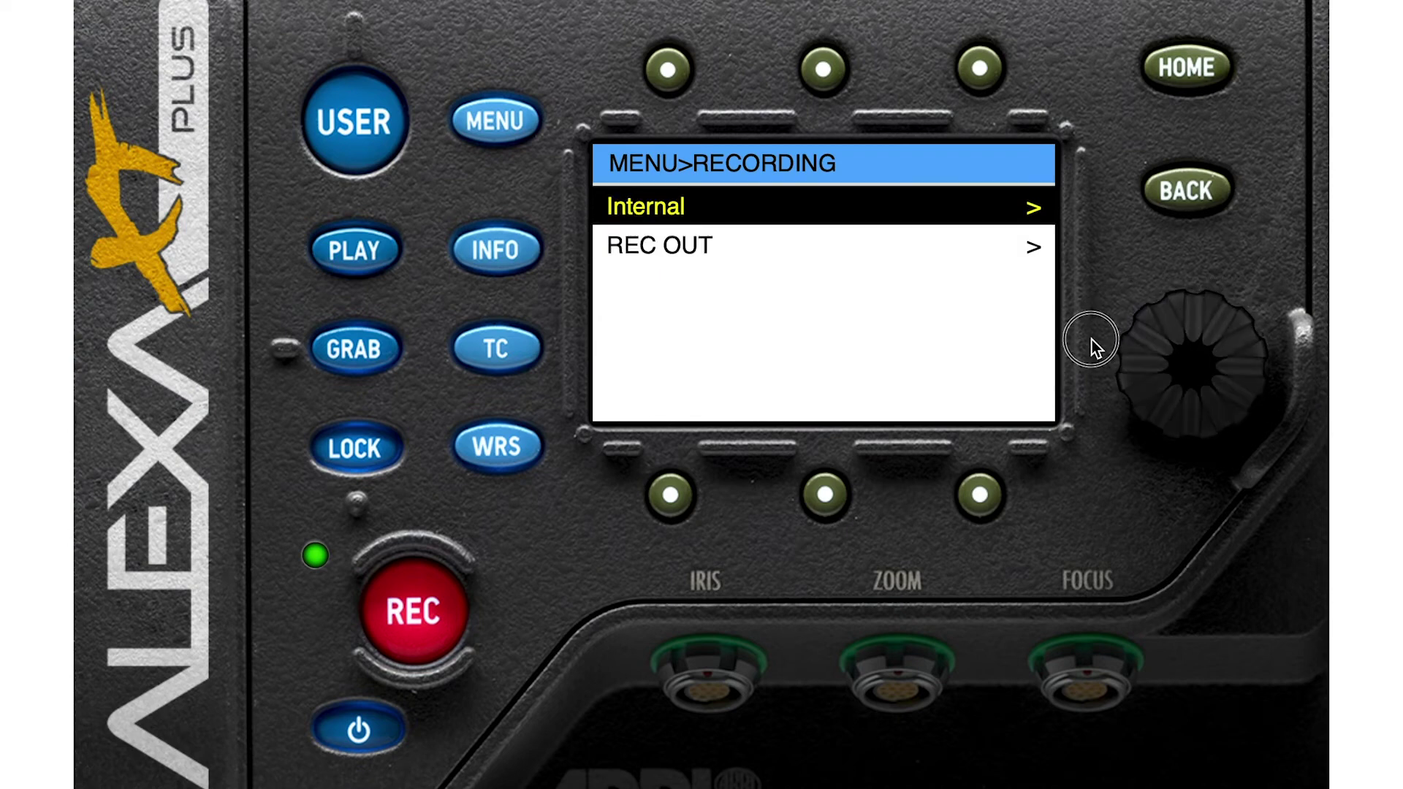
click(1204, 366)
drag(1209, 360, 1139, 286)
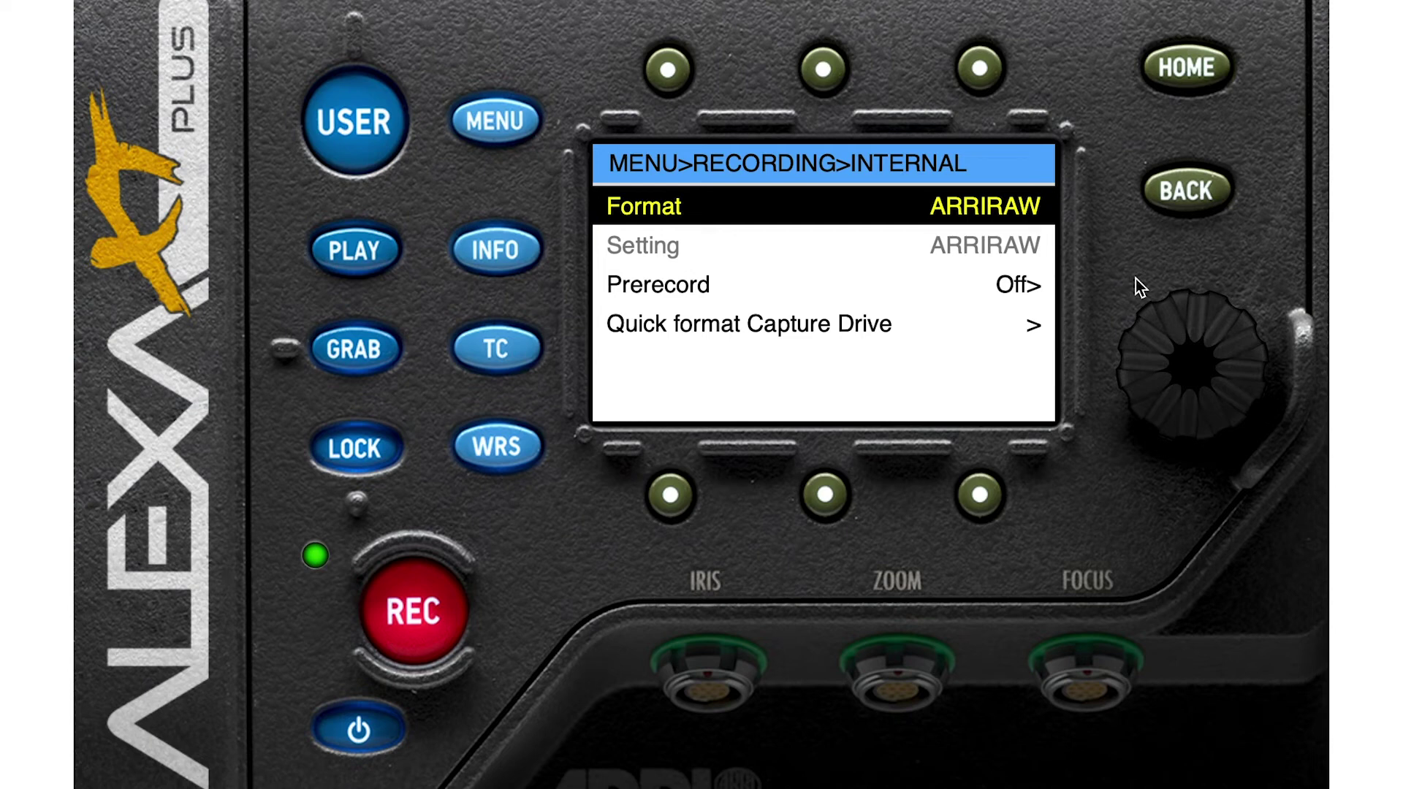
click(1195, 203)
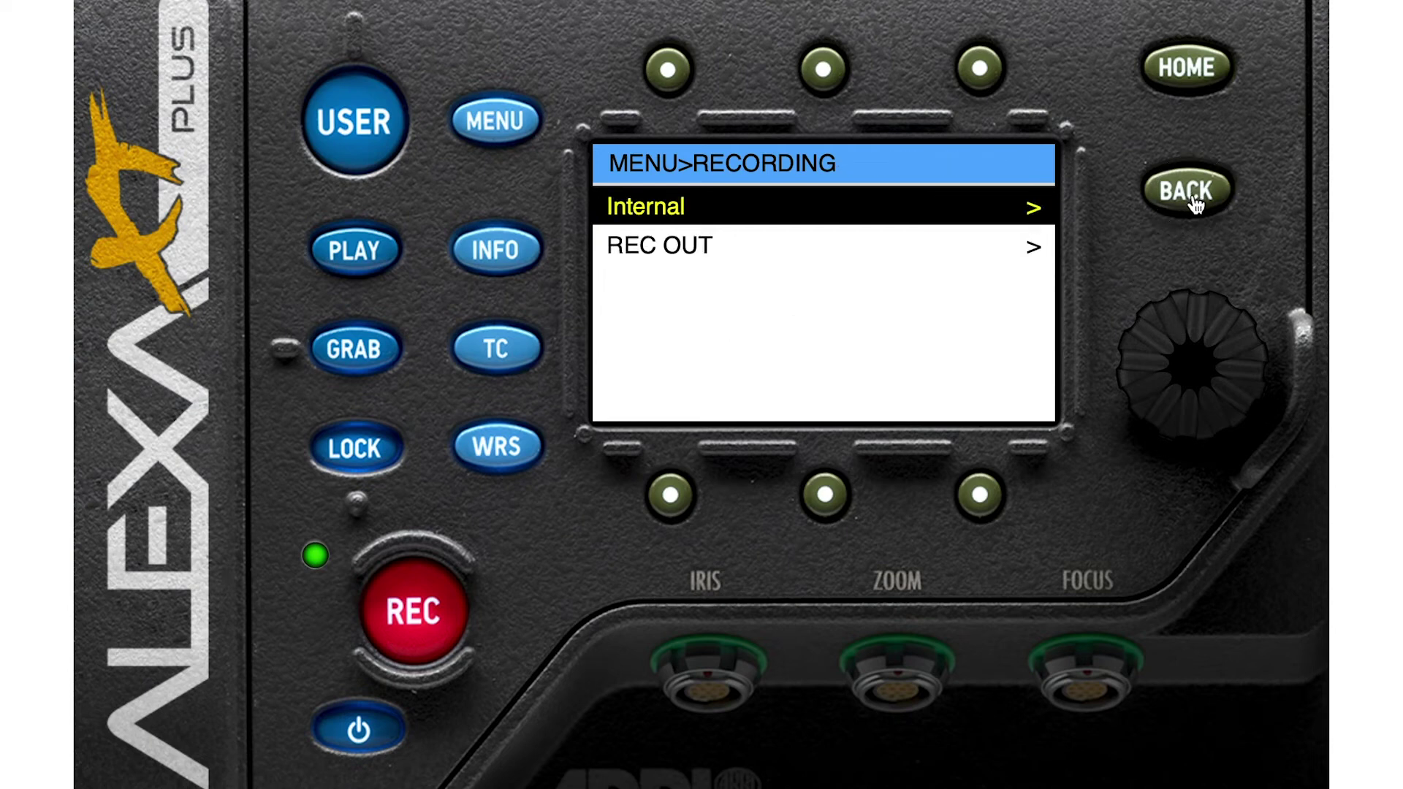
click(1195, 203)
click(1227, 315)
scroll(1274, 361, down, 3)
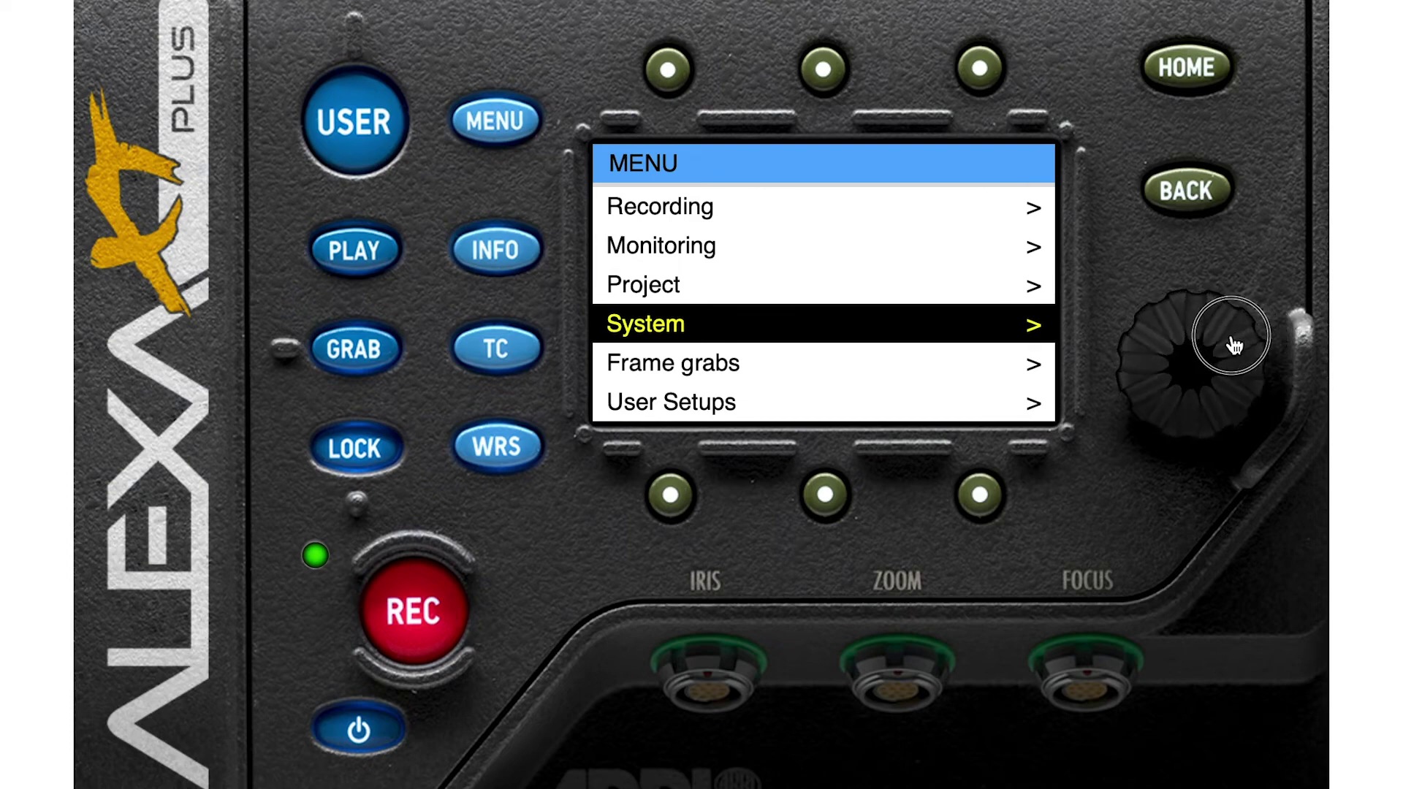
scroll(1224, 345, up, 1)
Step: Choose 16:9 as the Project sensor mode and confirm loading with both LOAD softkeys
click(1208, 369)
click(1208, 377)
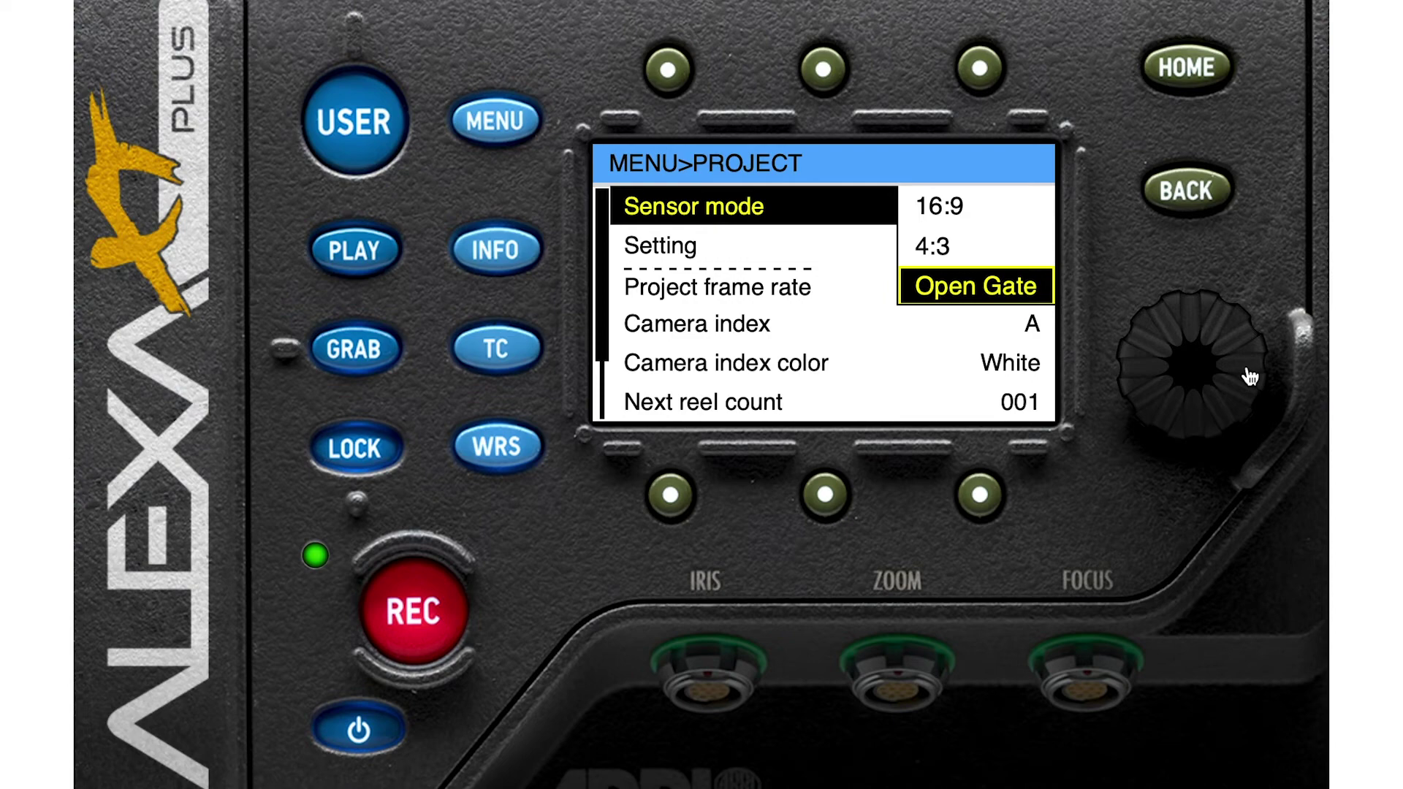
scroll(1235, 362, up, 2)
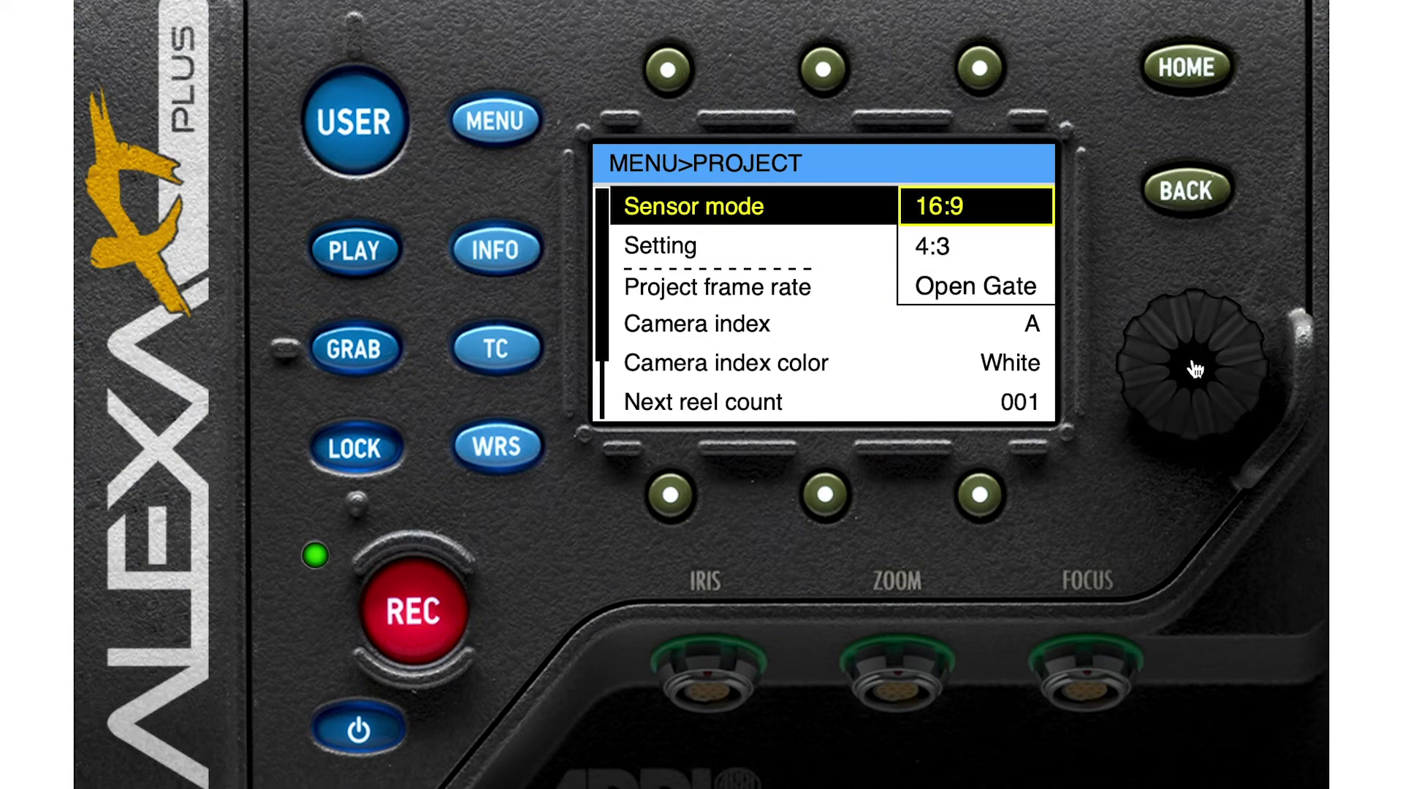
click(1193, 383)
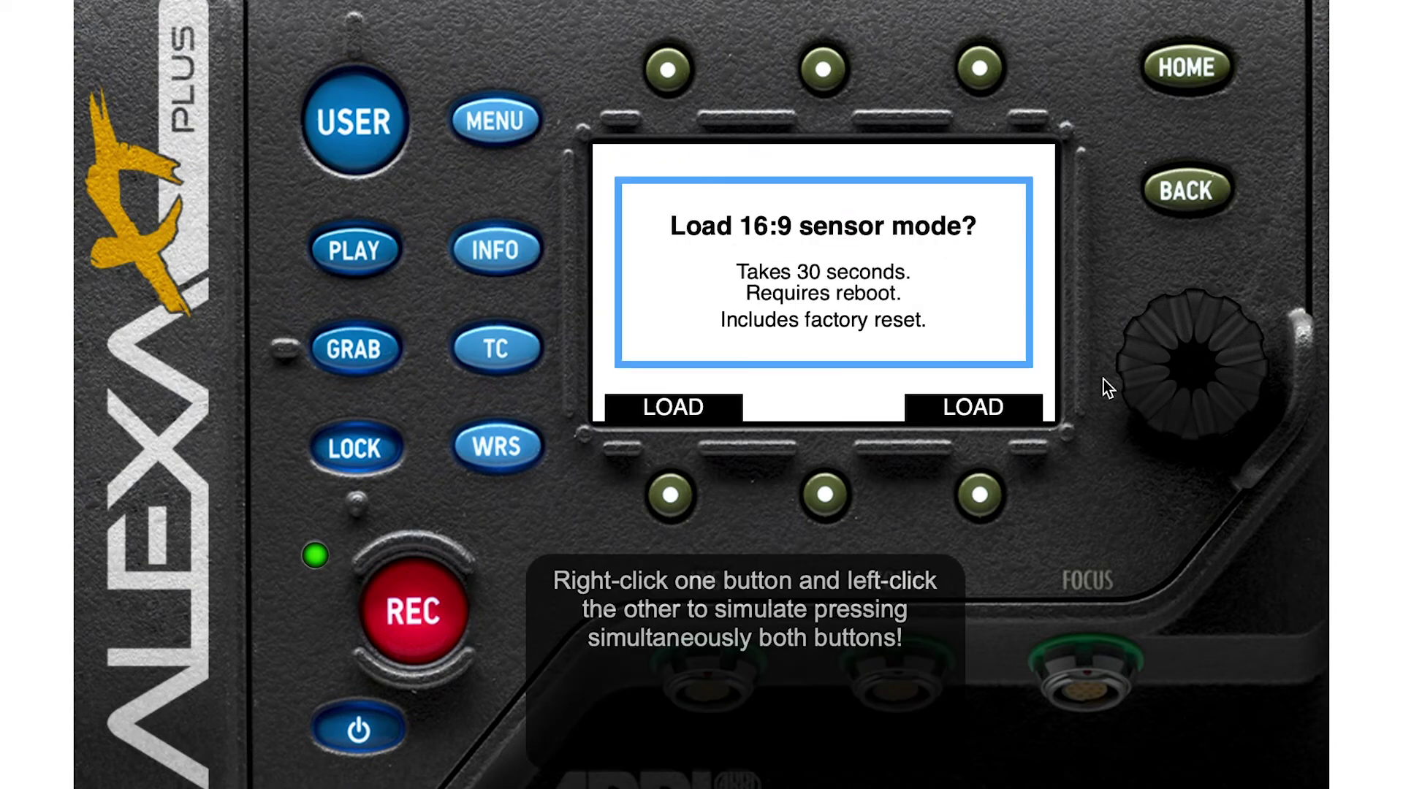
right_click(678, 508)
click(981, 505)
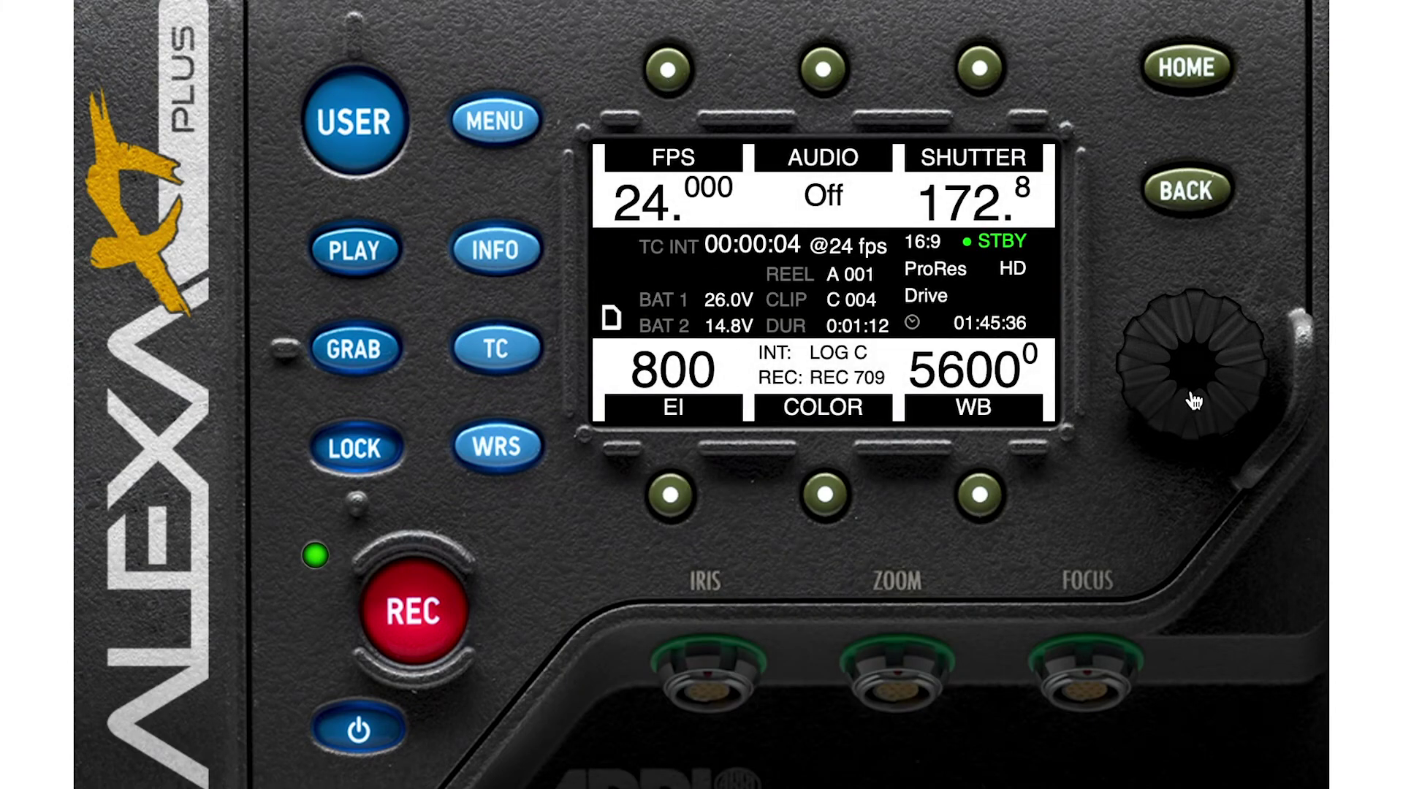
Step: Check Project's Rec. resolution settings (16:9, HD ProRes 4444, 24 fps), then return to MENU
click(496, 121)
click(1202, 382)
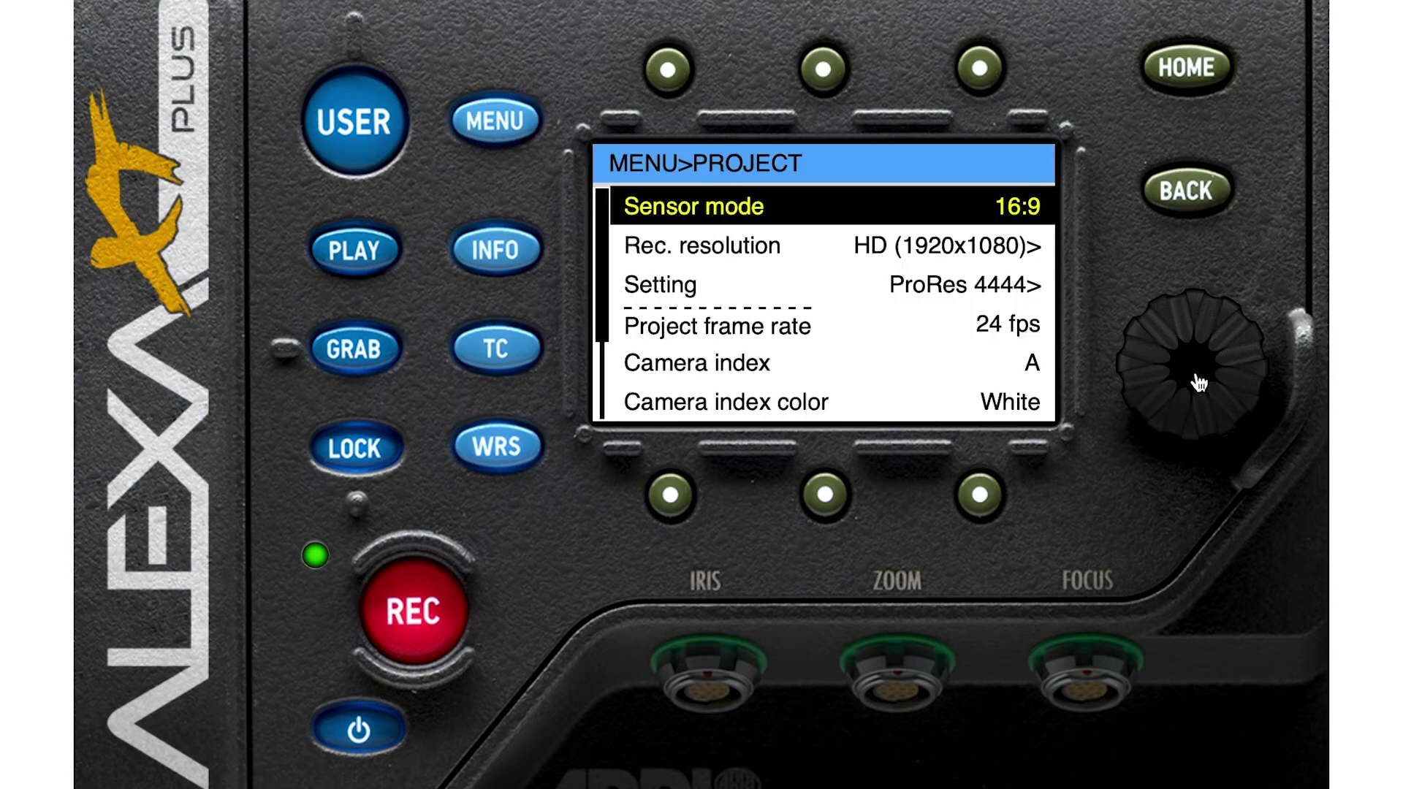
drag(1228, 357, 1256, 382)
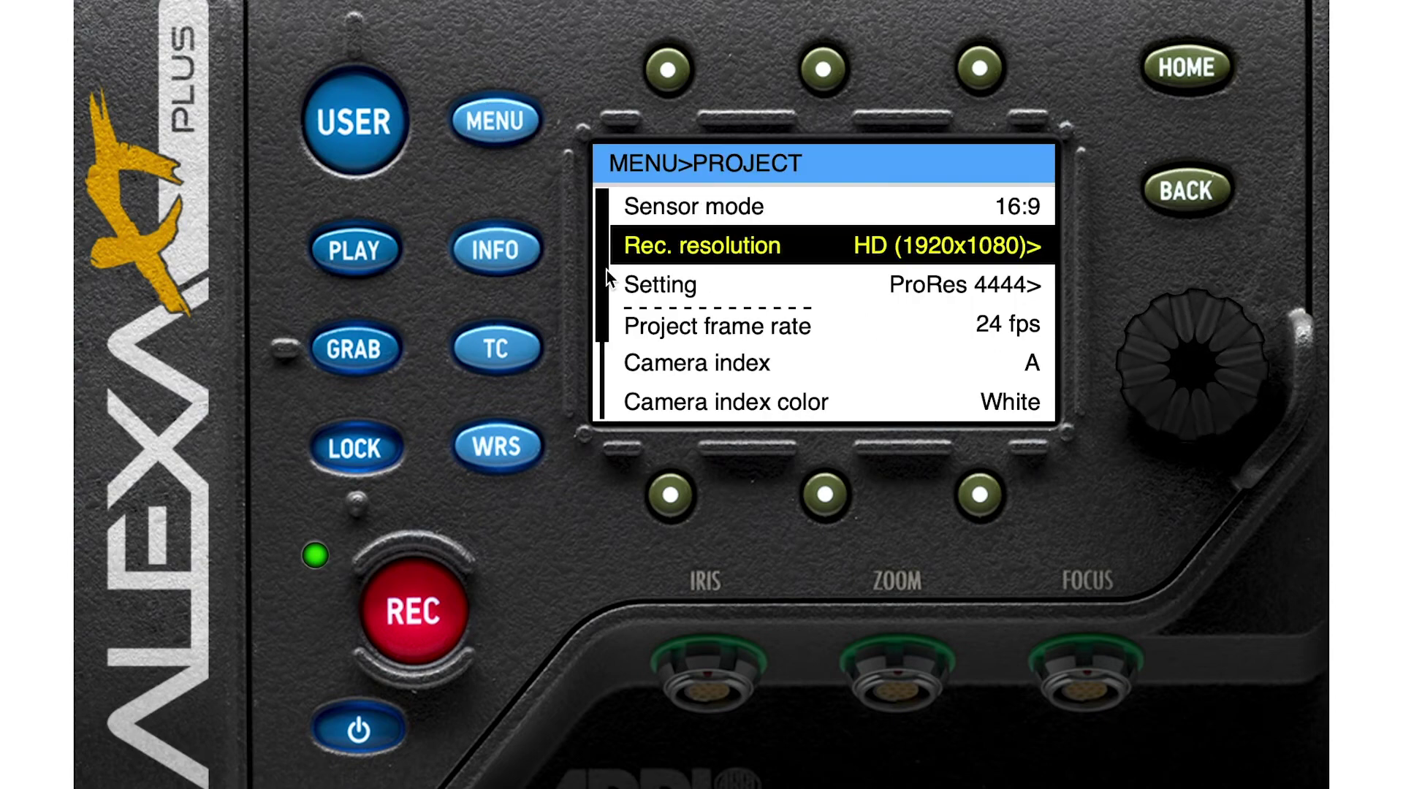
click(1204, 374)
drag(1278, 375, 1259, 407)
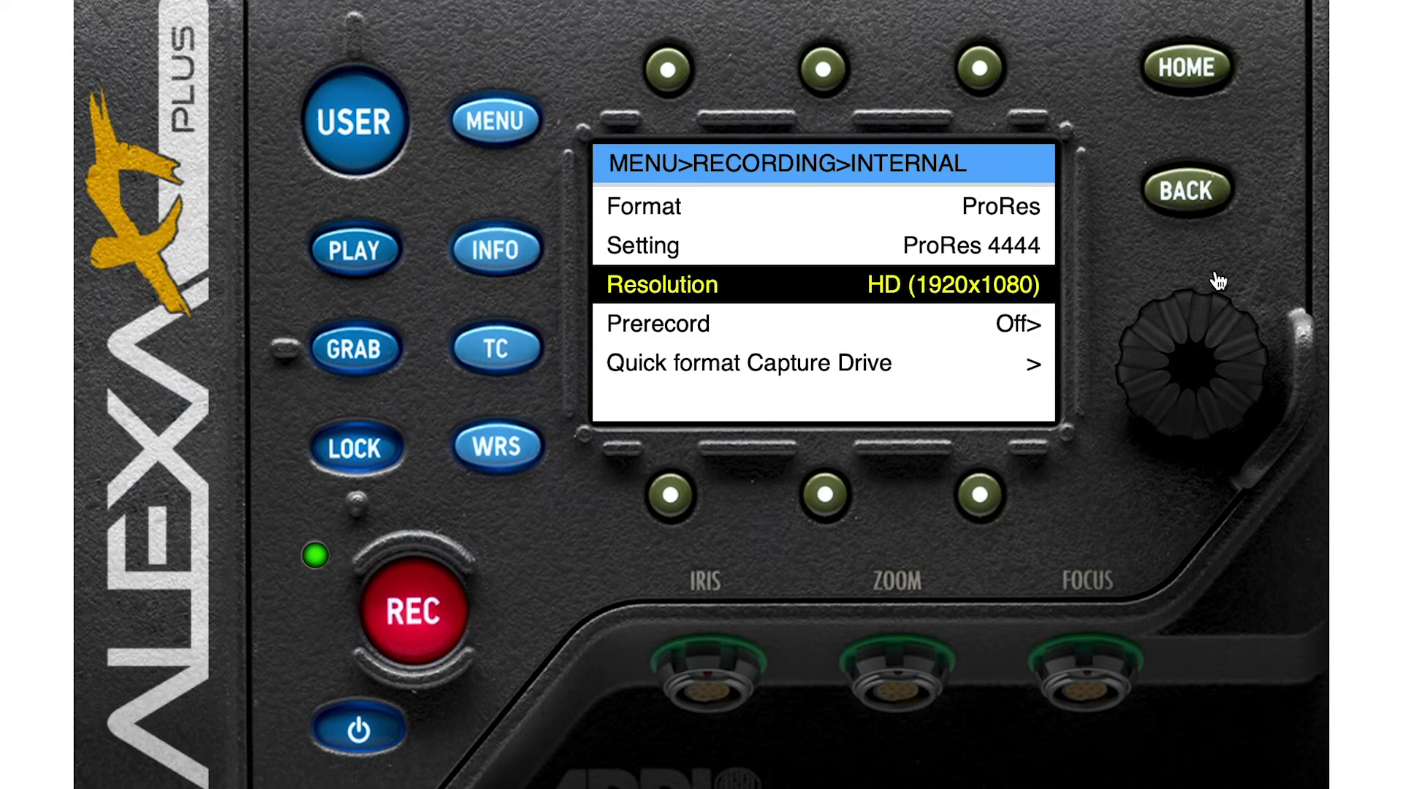
click(1209, 201)
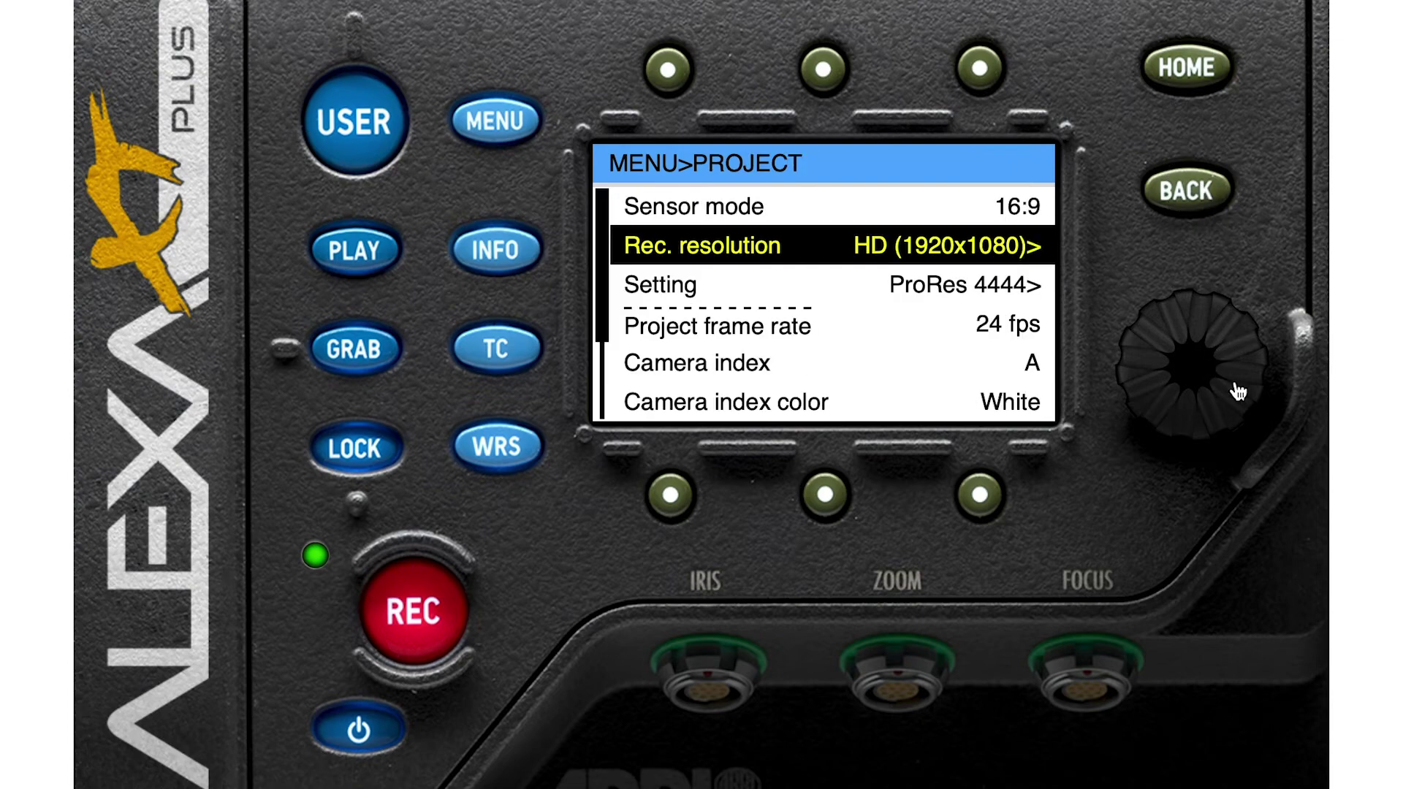
drag(1233, 366, 1092, 420)
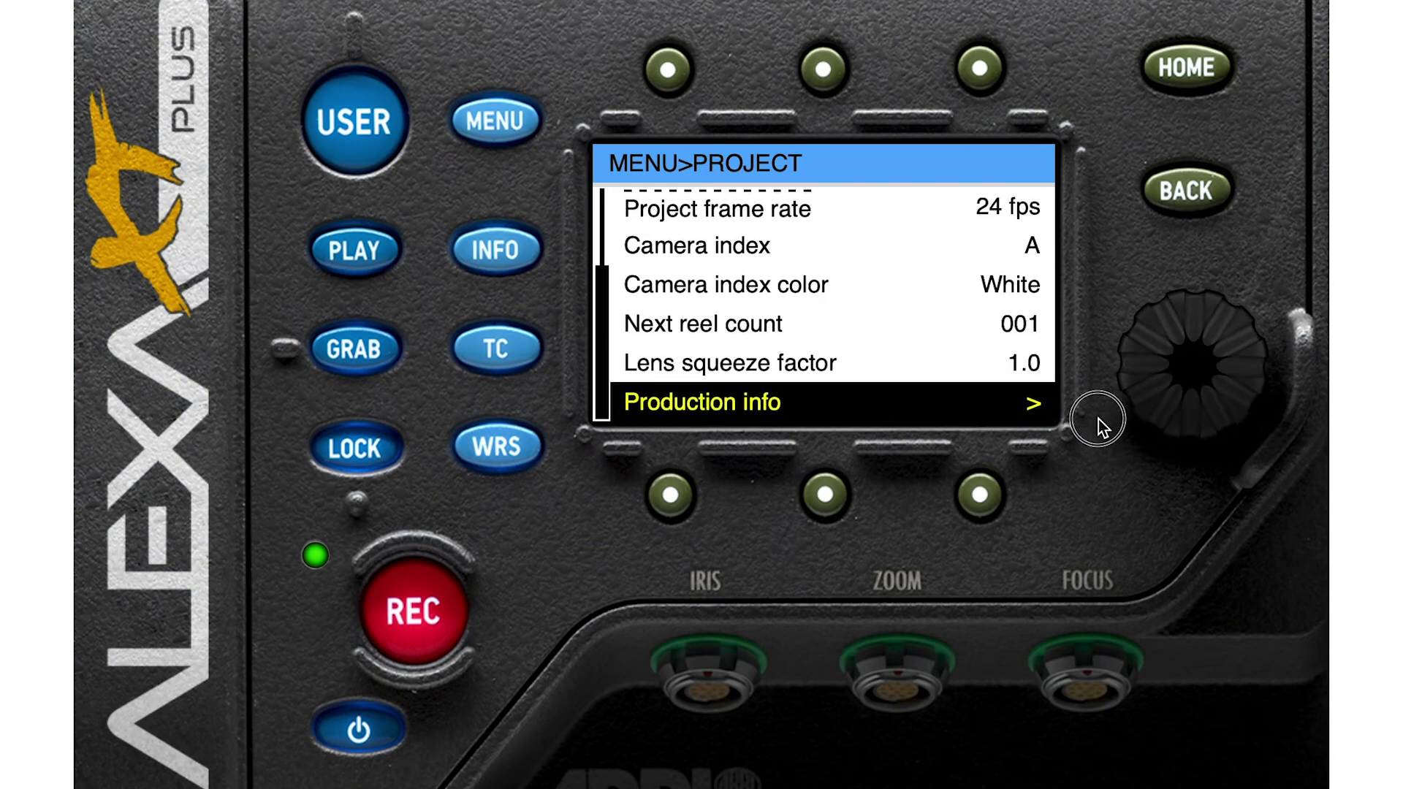
click(1173, 214)
drag(1235, 322, 1248, 349)
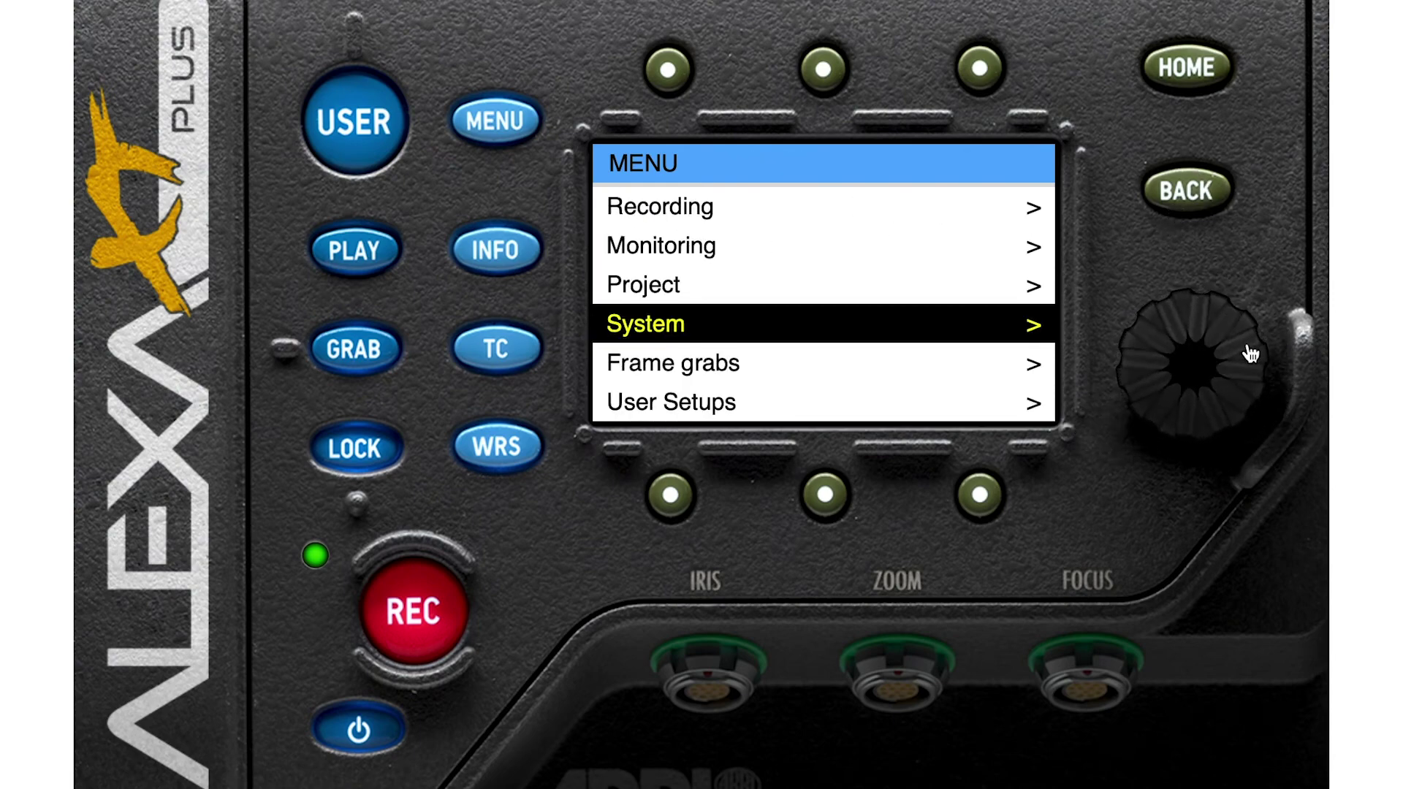
click(1205, 382)
drag(1225, 348, 1162, 403)
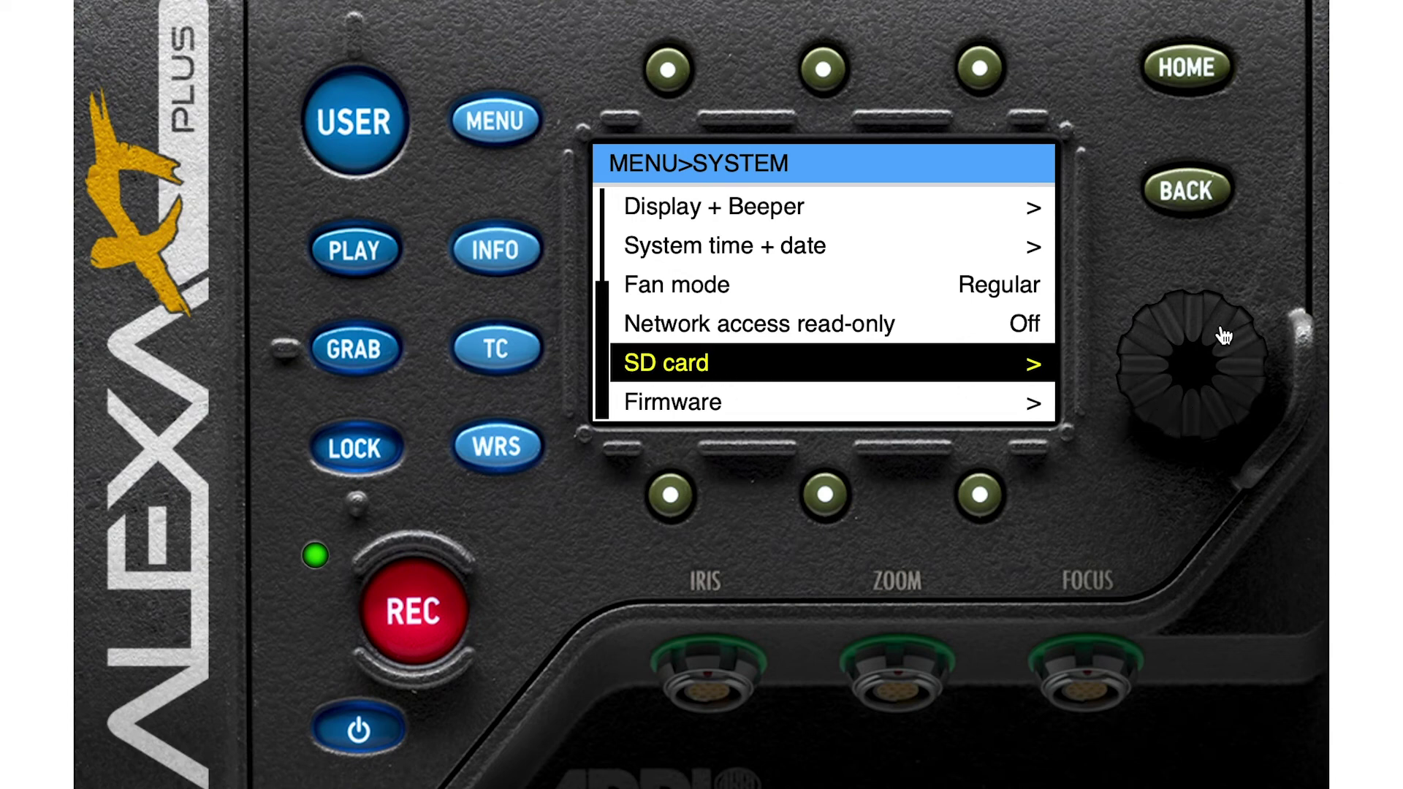
drag(1234, 363, 1166, 371)
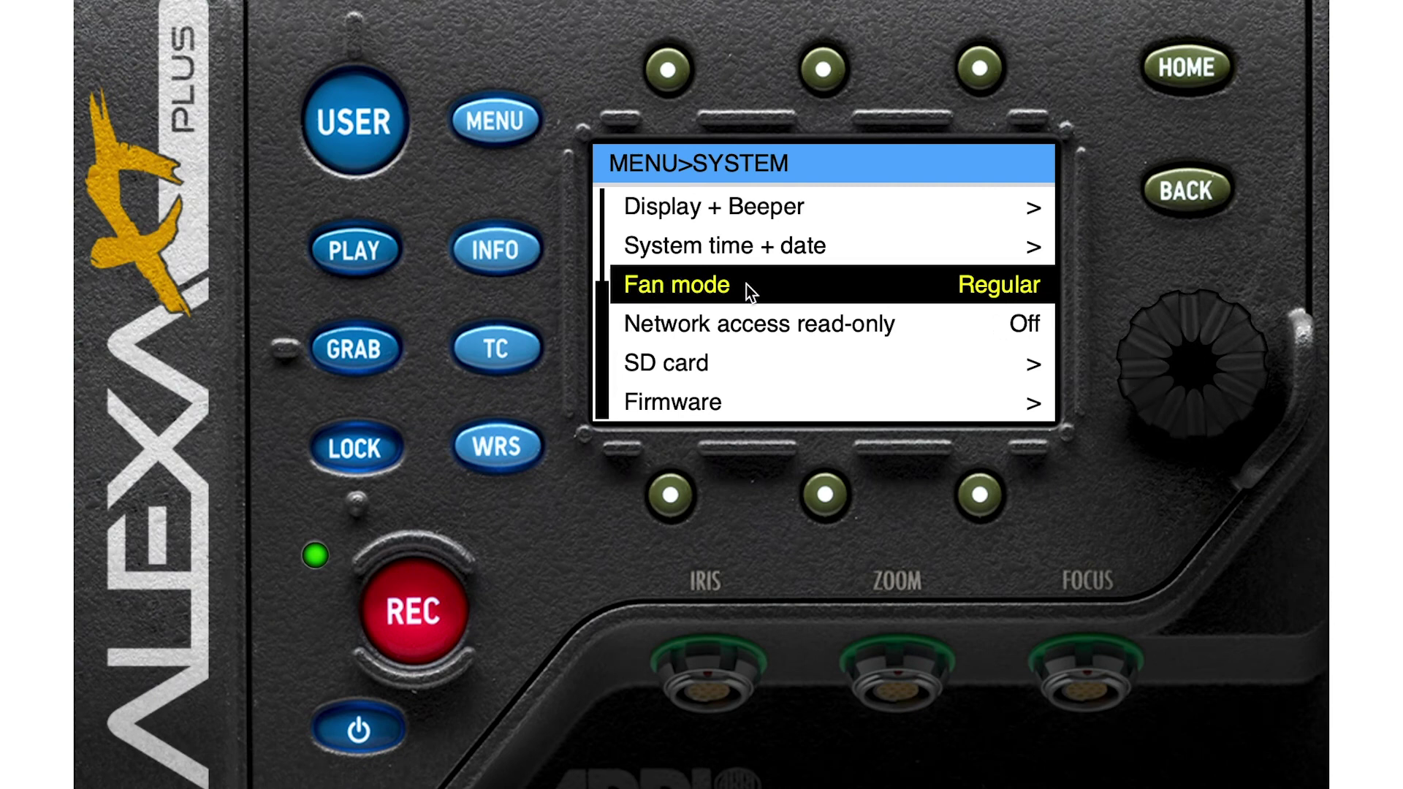
drag(1230, 330, 1187, 345)
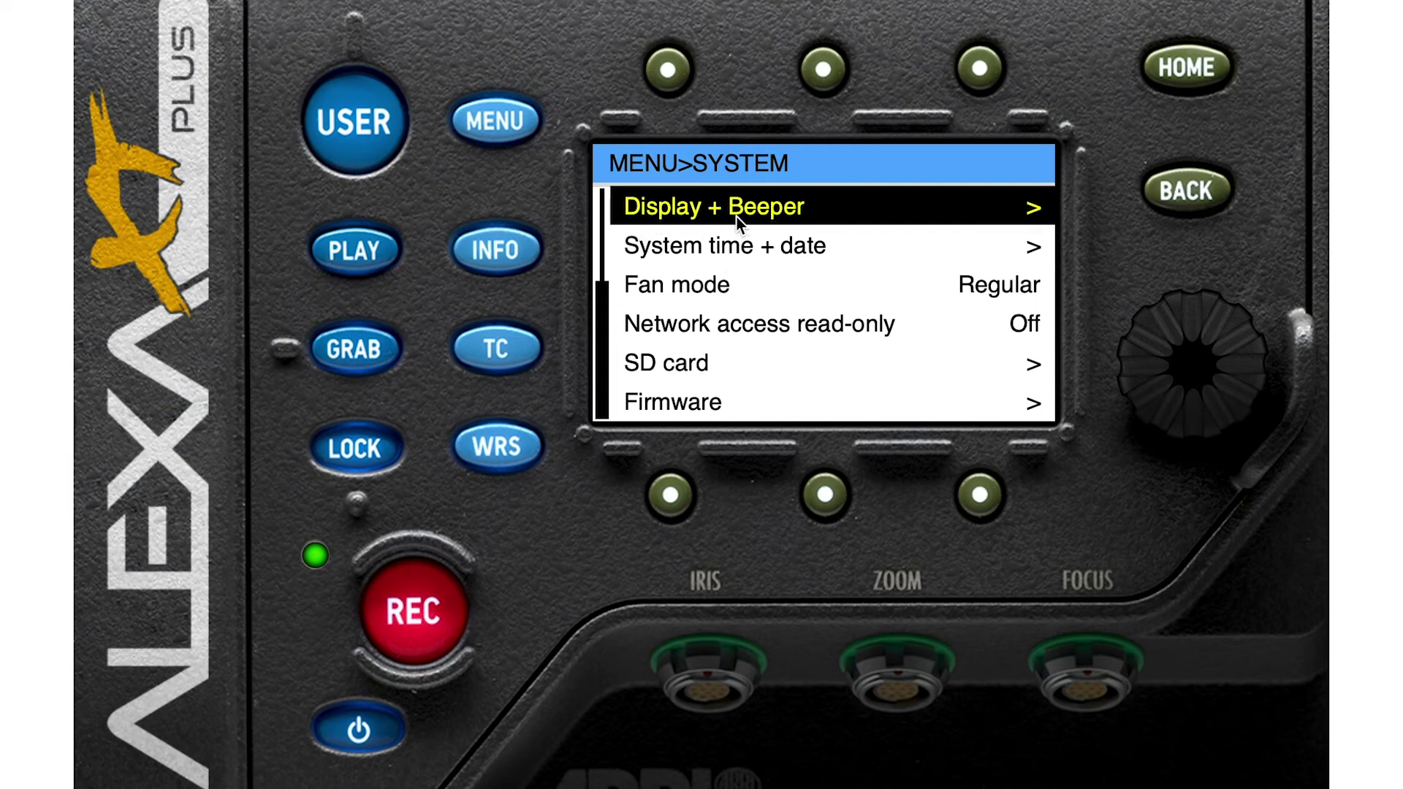
drag(1247, 382, 1174, 339)
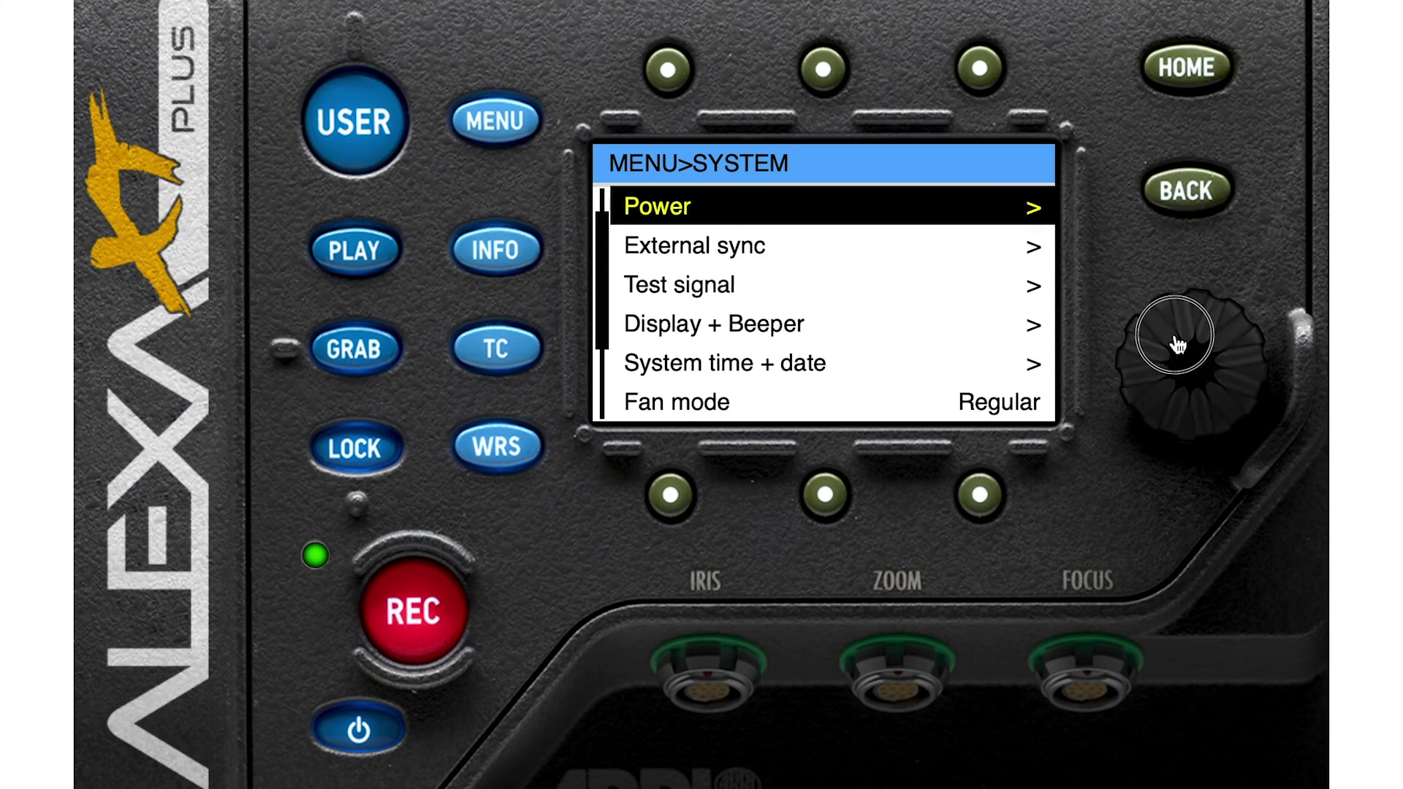
click(1209, 198)
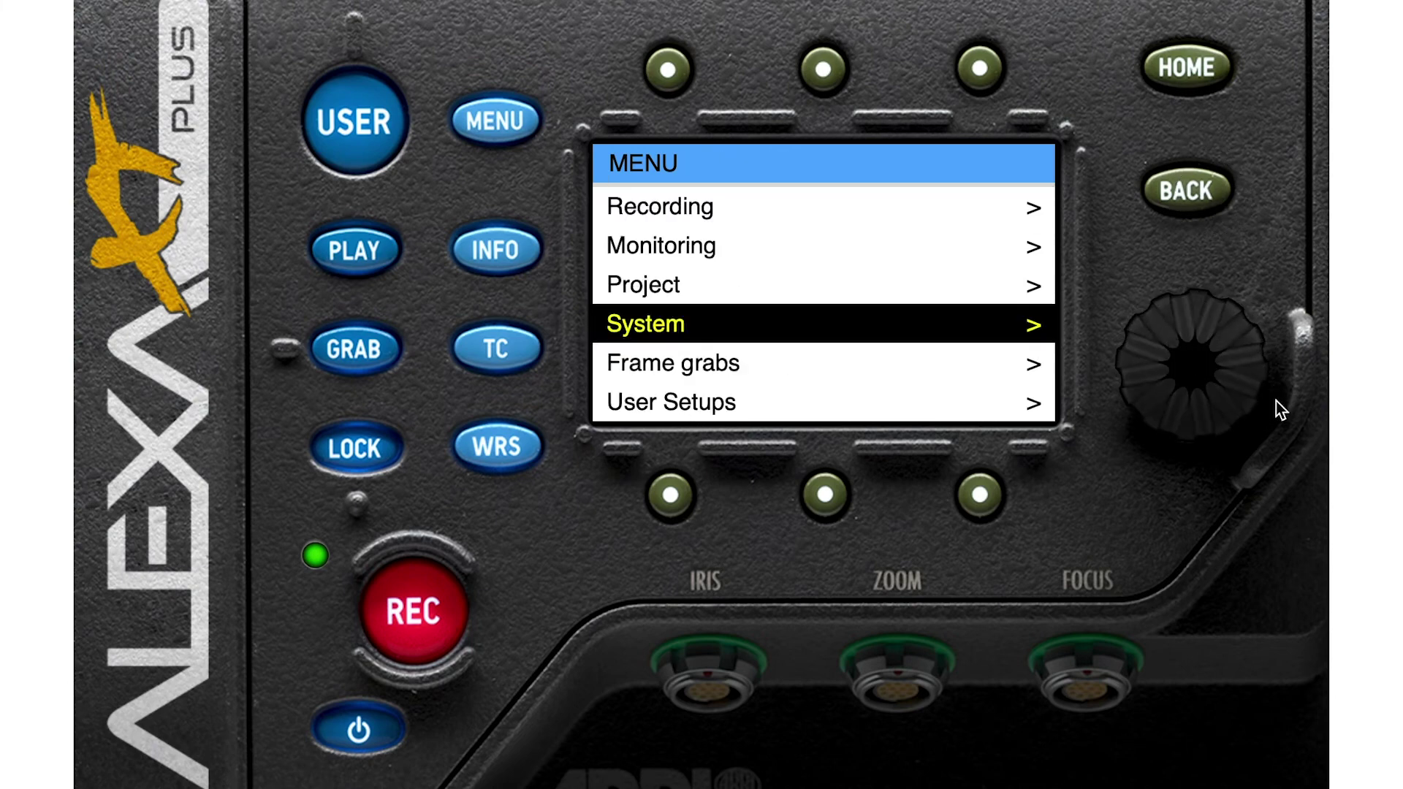
drag(1253, 382, 1235, 482)
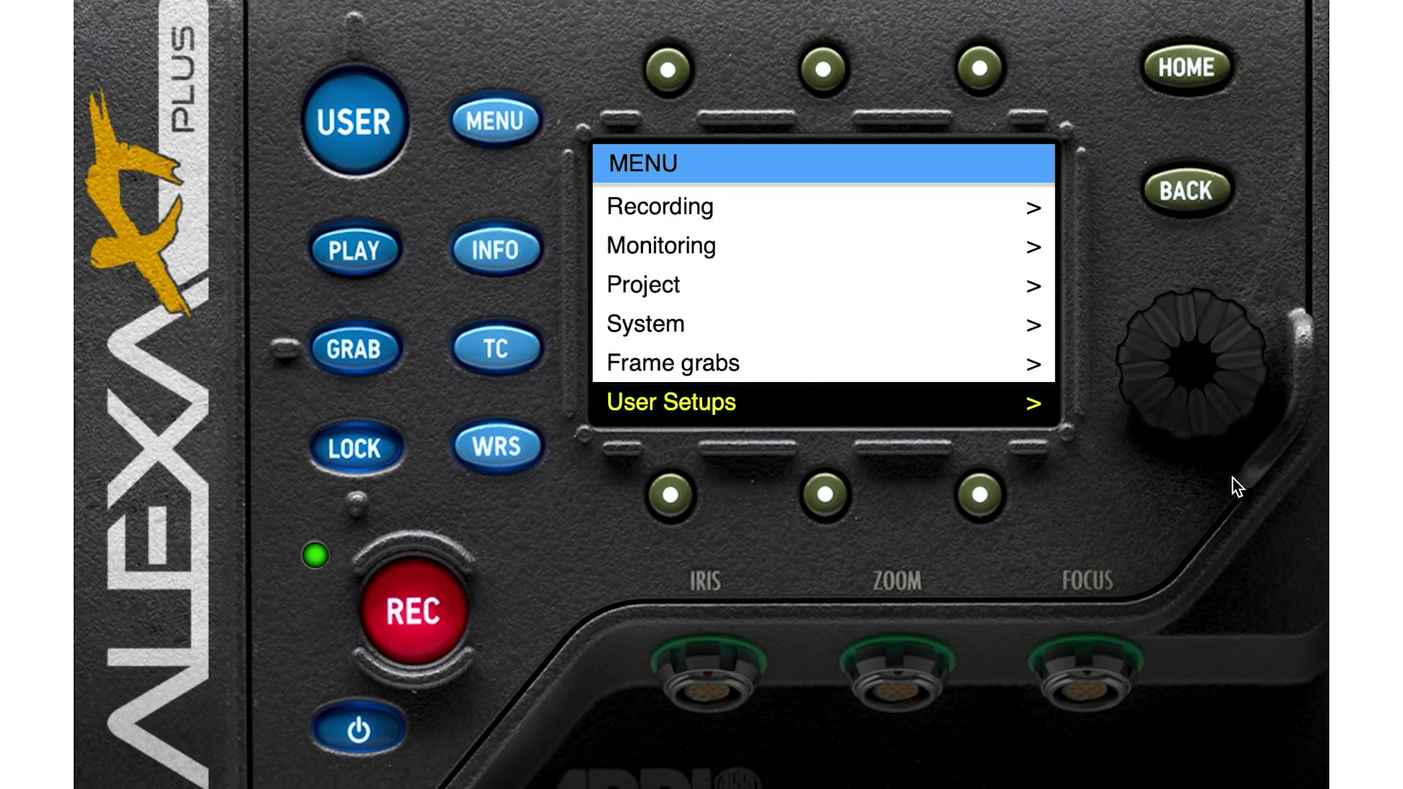
Step: Look through the live INFO, VERSION and MEDIA INFO pages, then bring up the TC page
click(1183, 194)
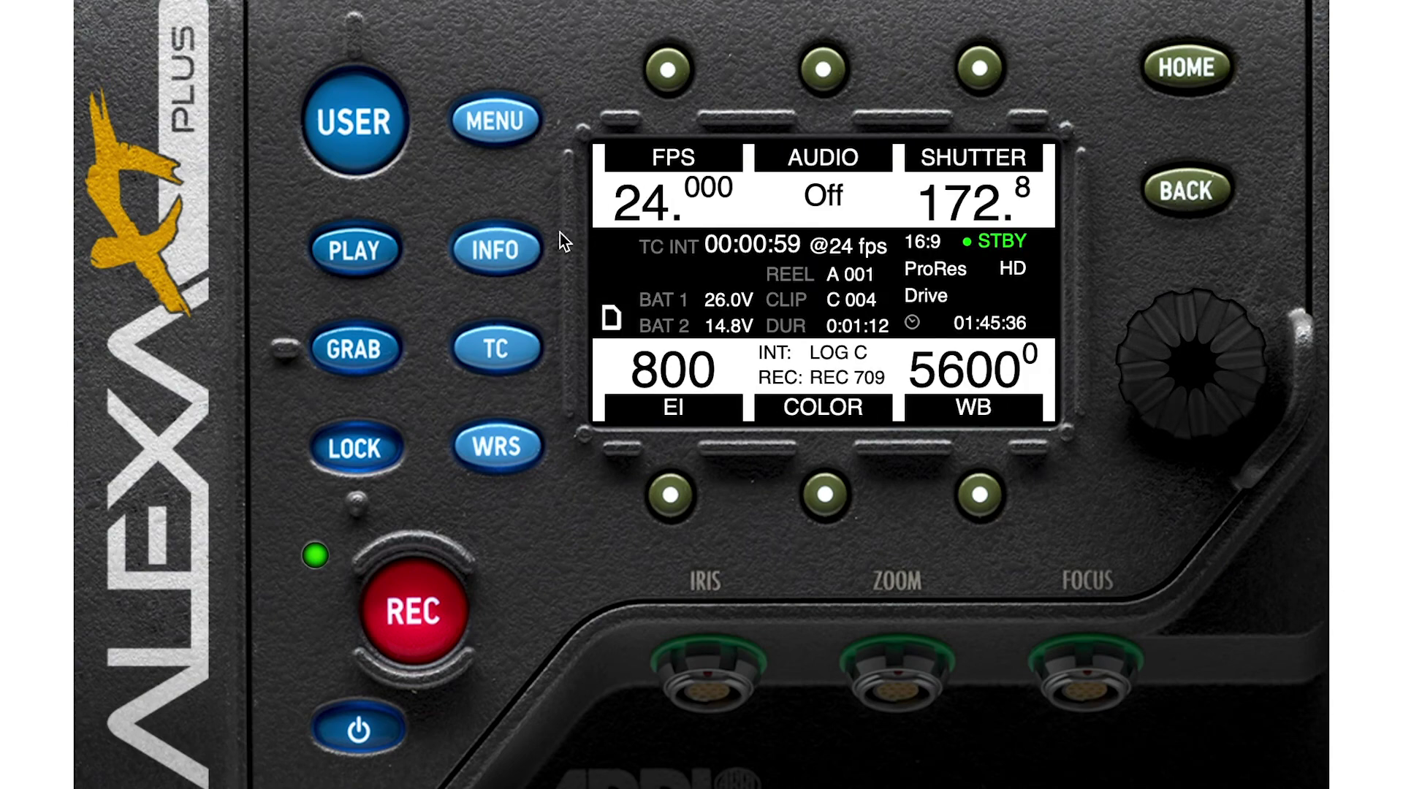
click(501, 257)
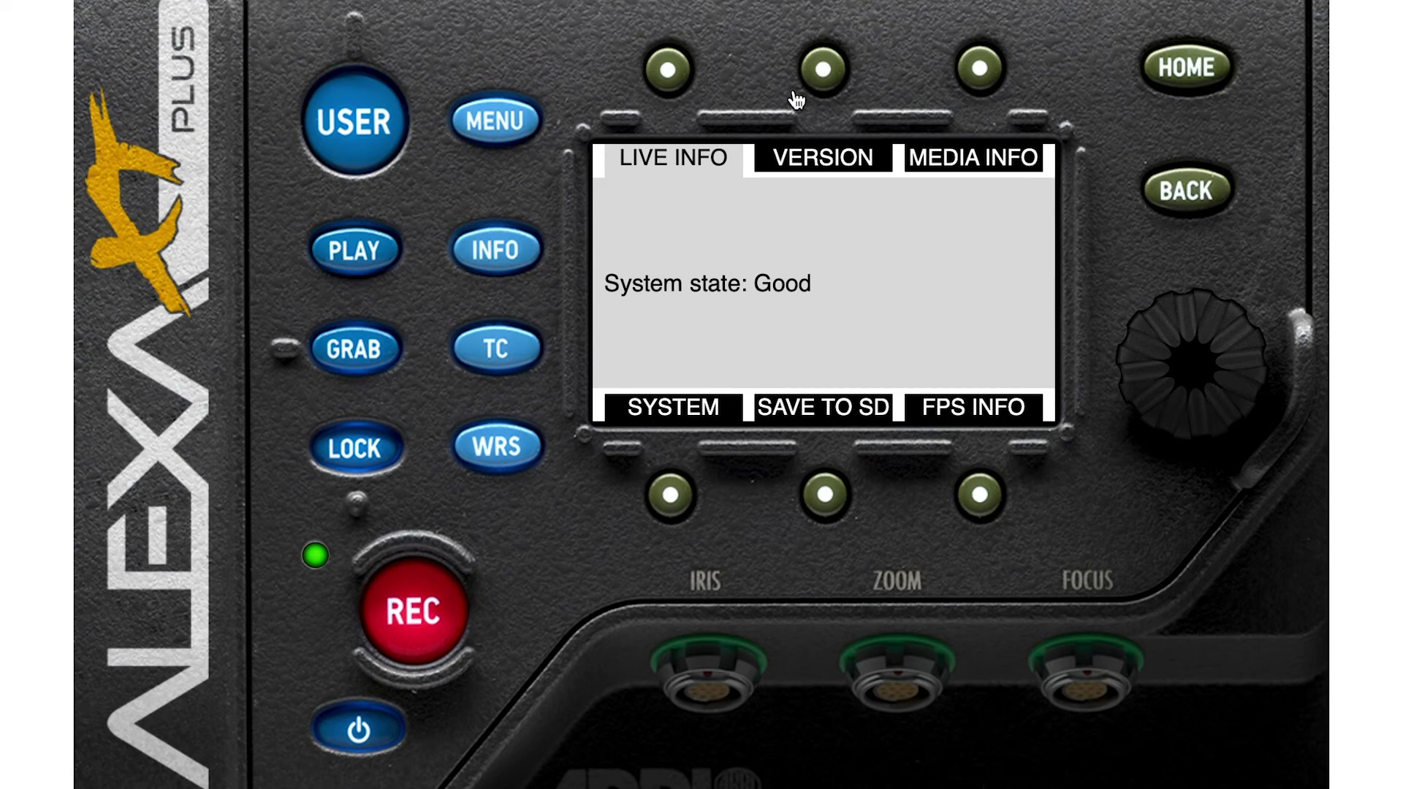
click(822, 67)
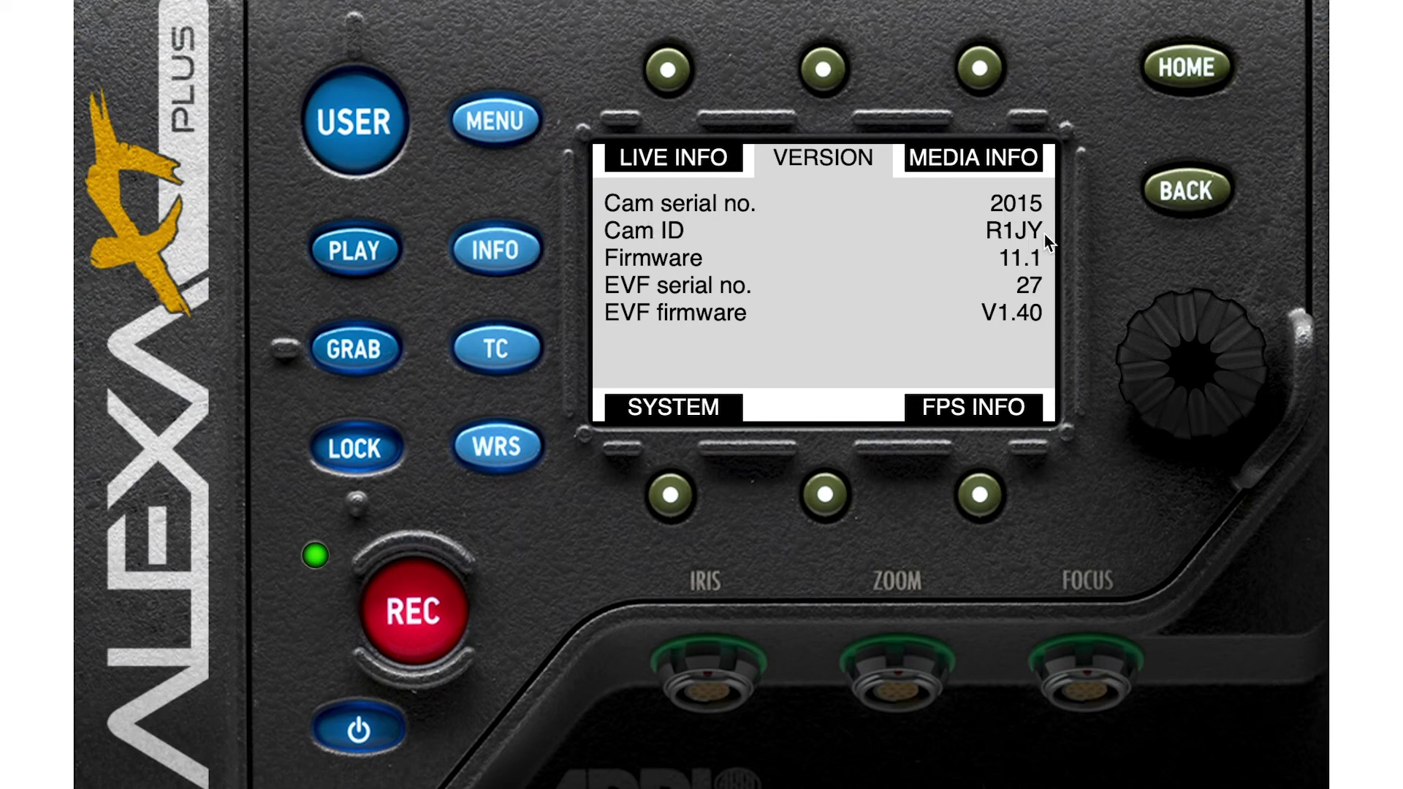
click(979, 67)
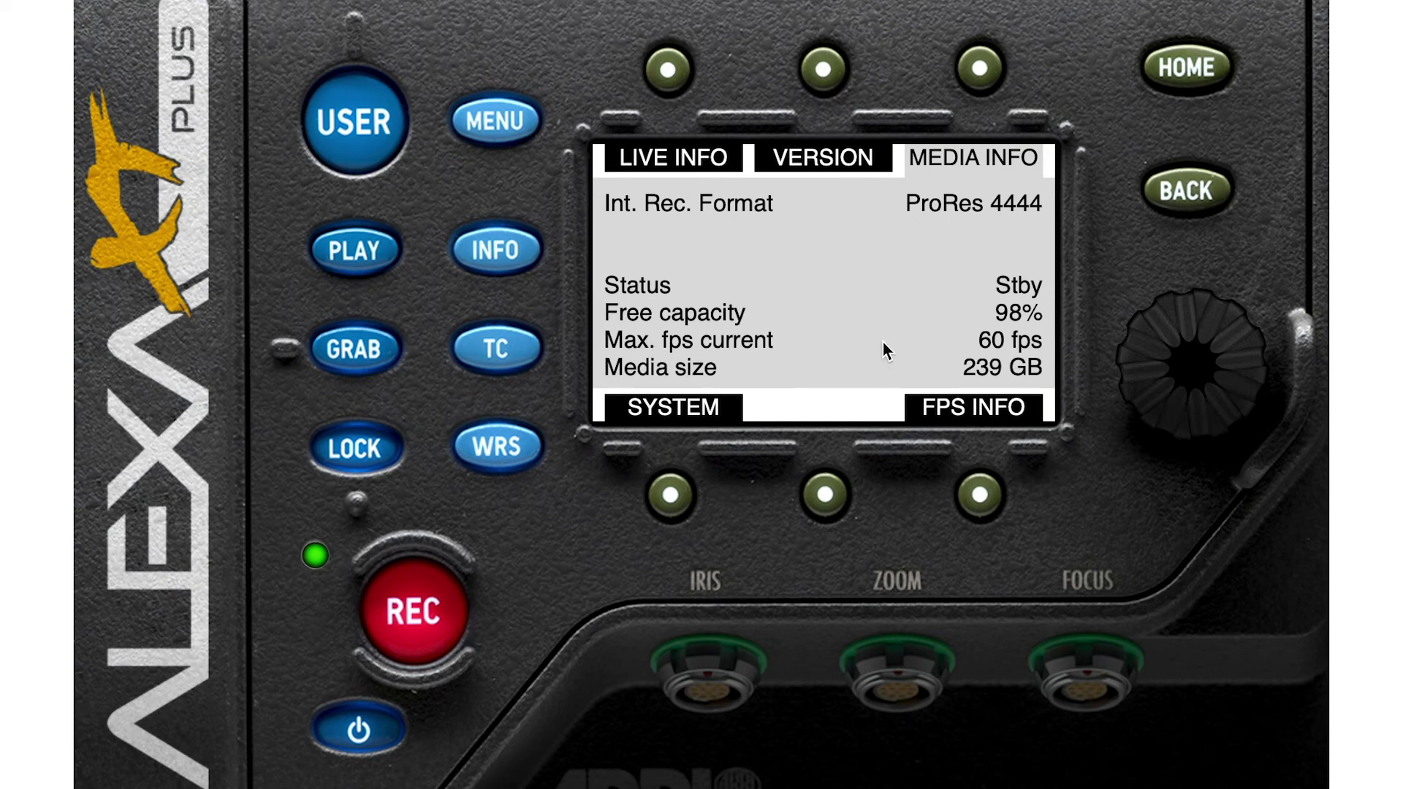
click(1185, 190)
click(495, 246)
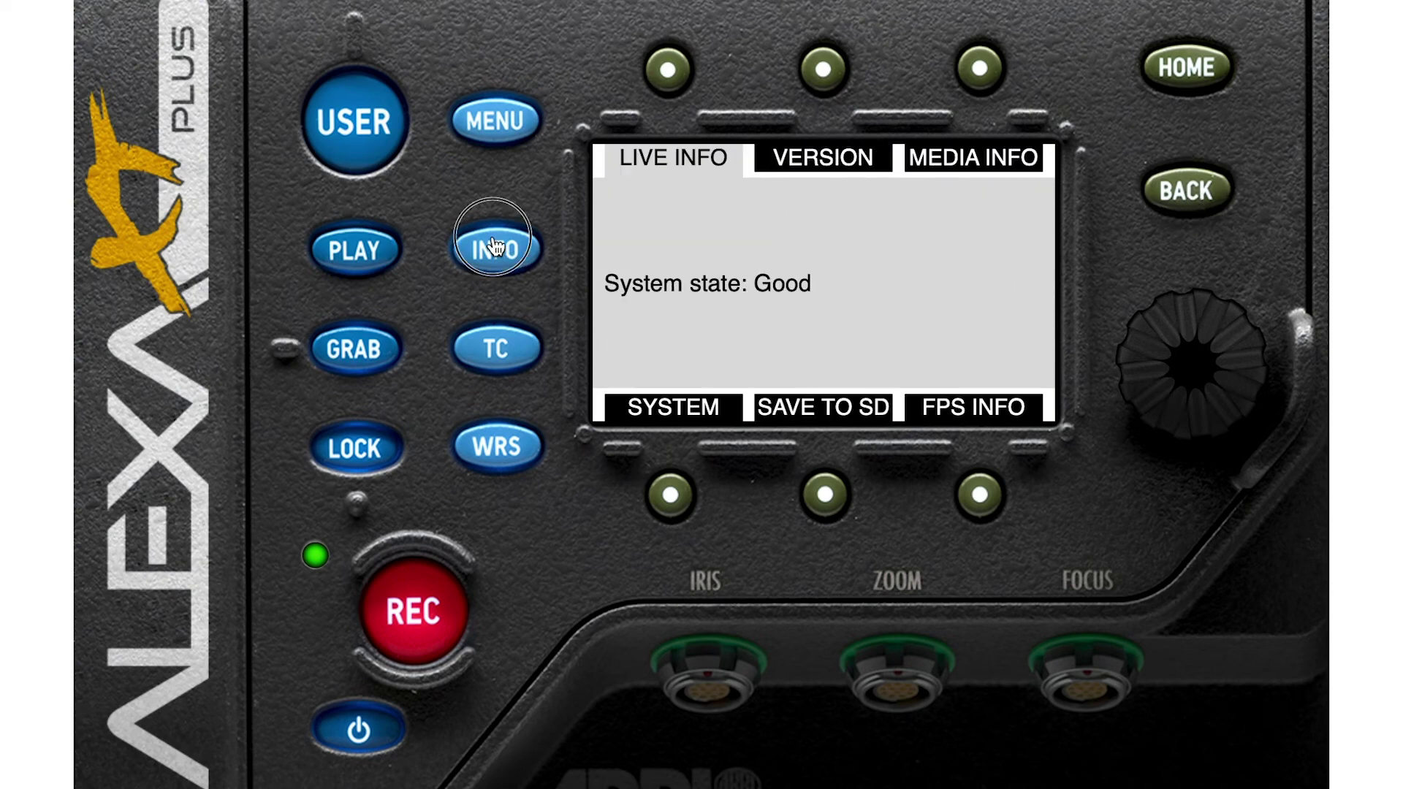
click(1185, 190)
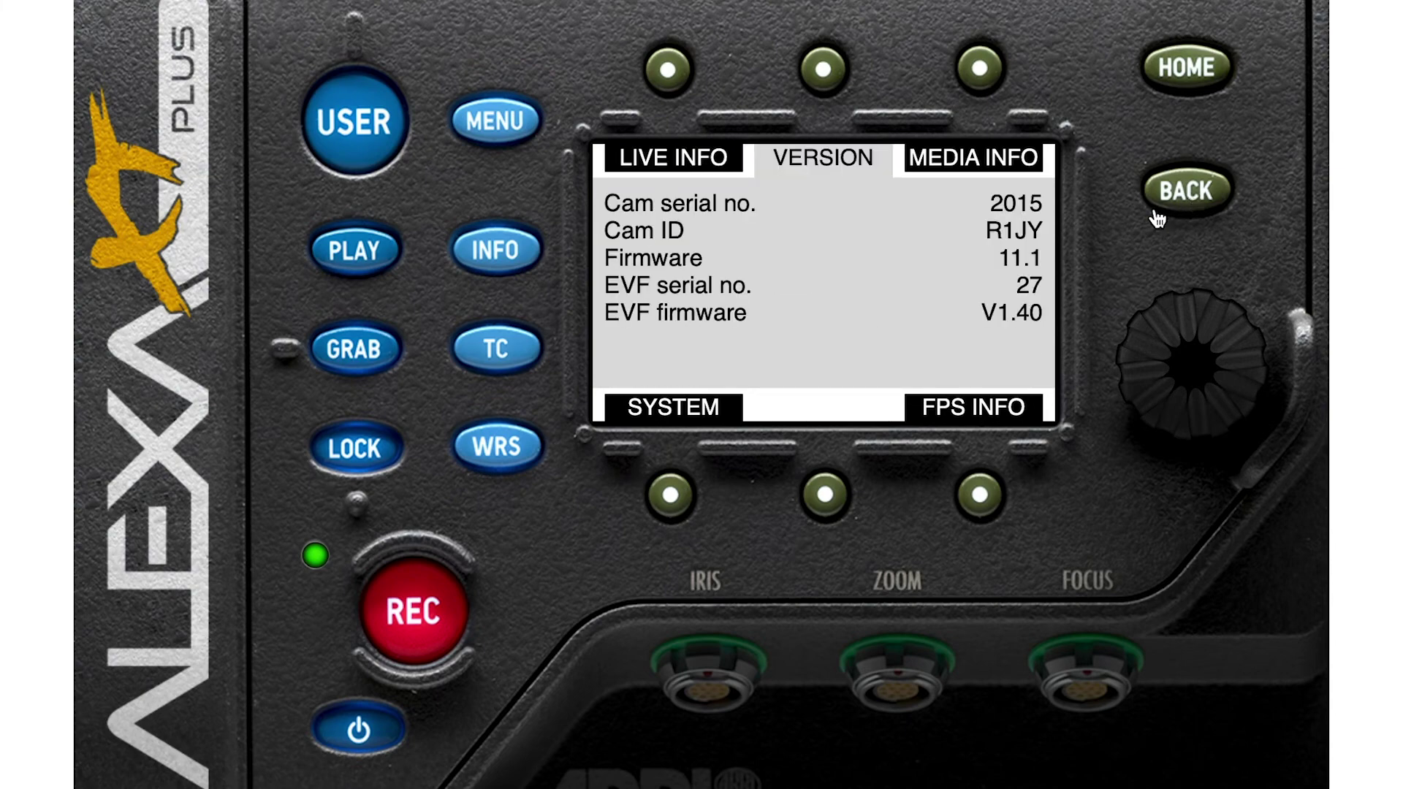
click(495, 358)
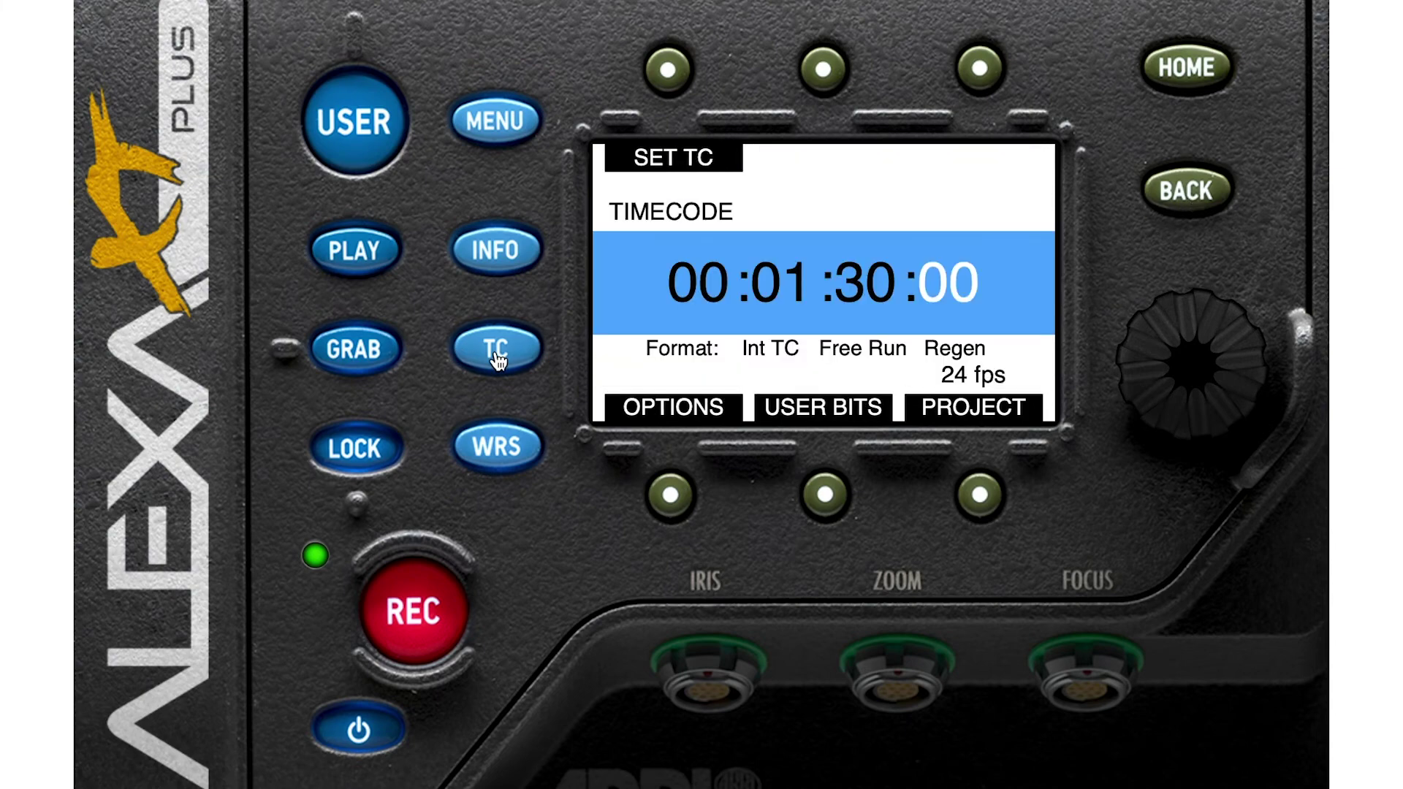
Step: Set the timecode to the current time and raise the minutes from 52 to 55, giving 14:55:56:00
click(1198, 379)
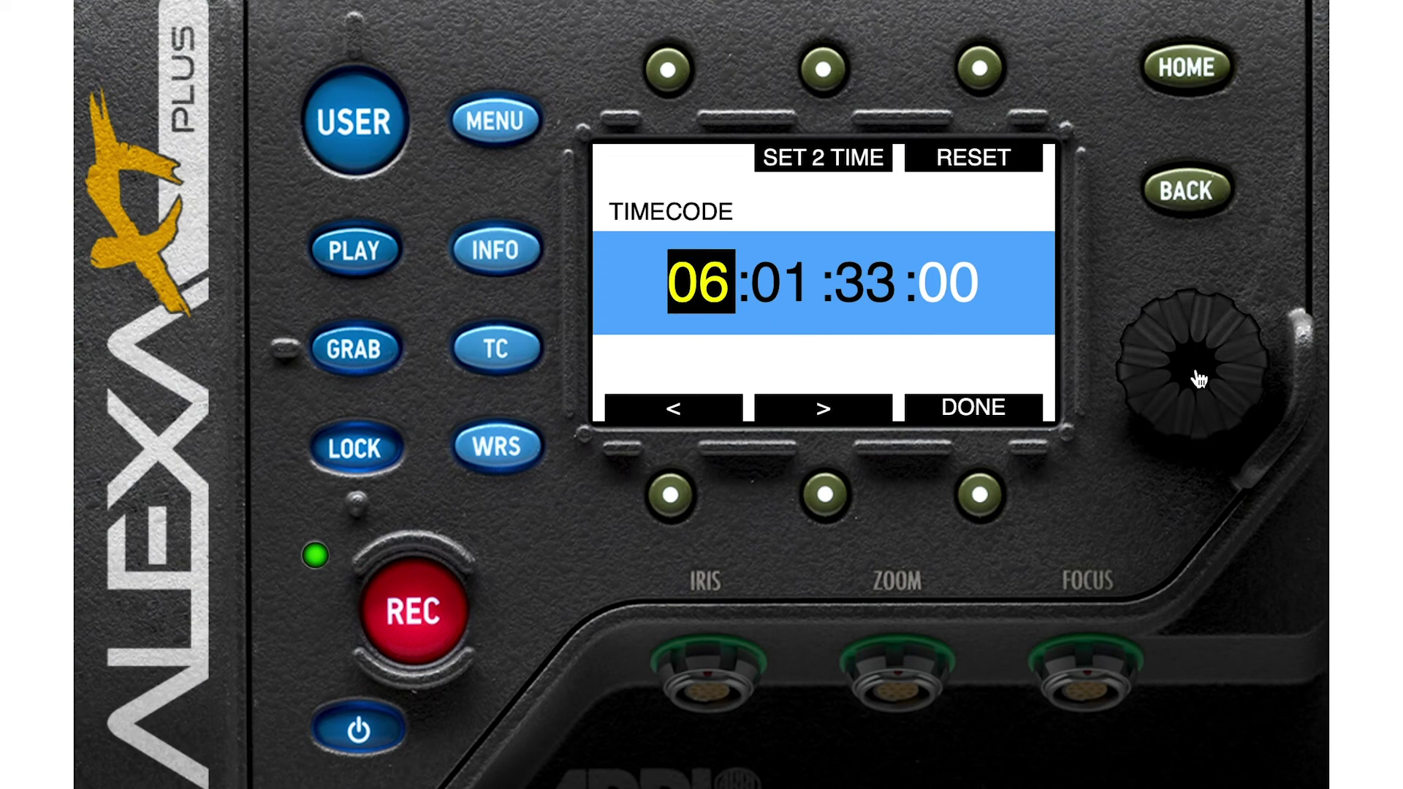
click(822, 76)
click(824, 496)
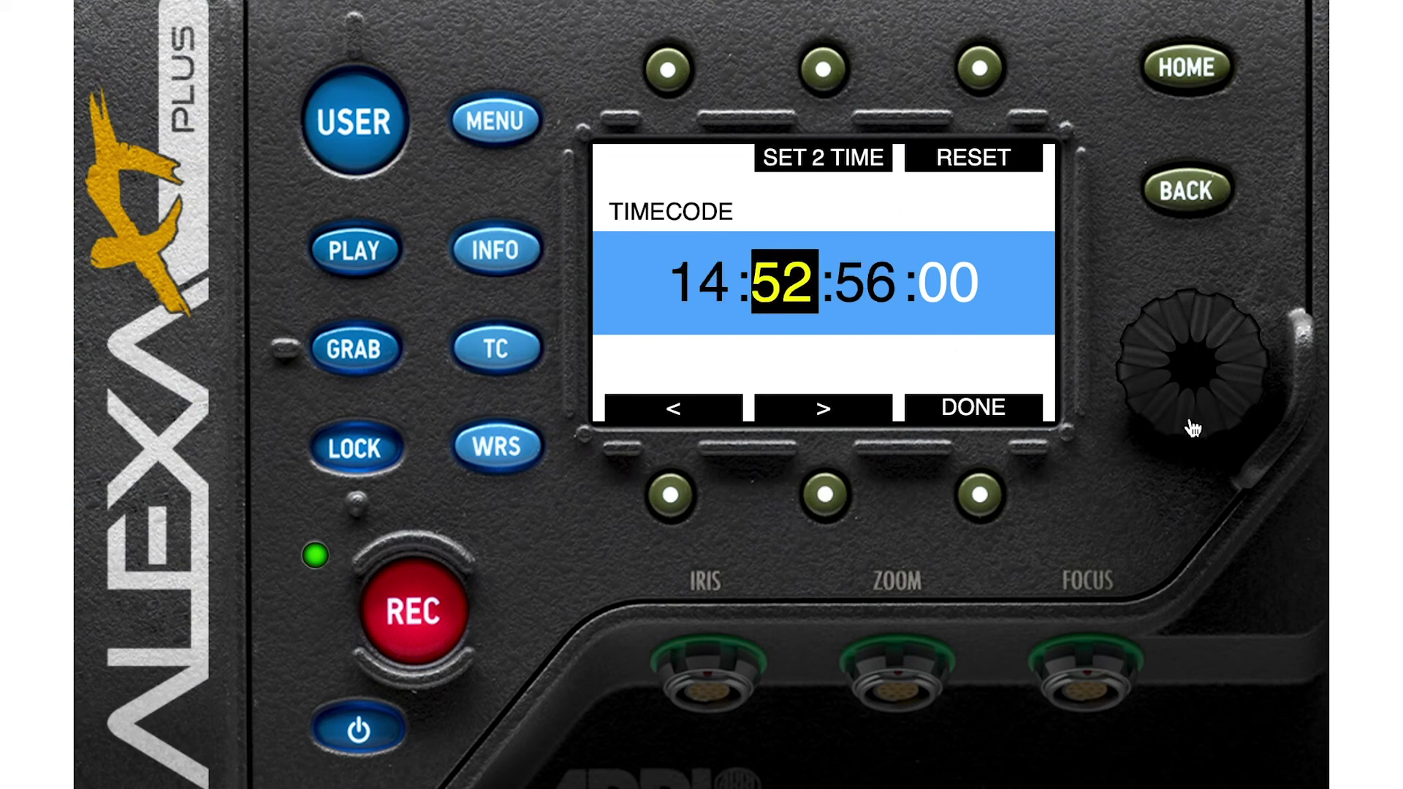
drag(1249, 343, 1247, 411)
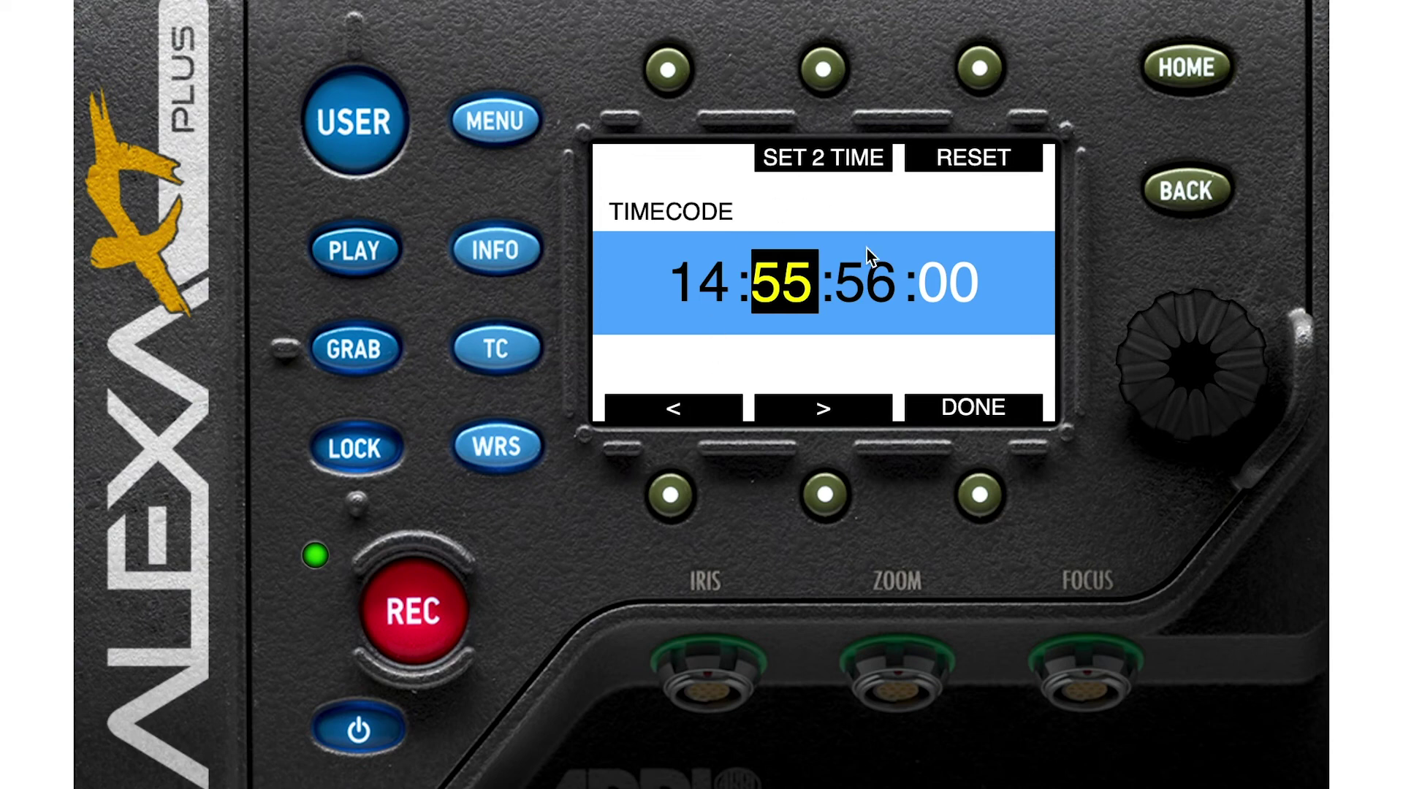
click(670, 495)
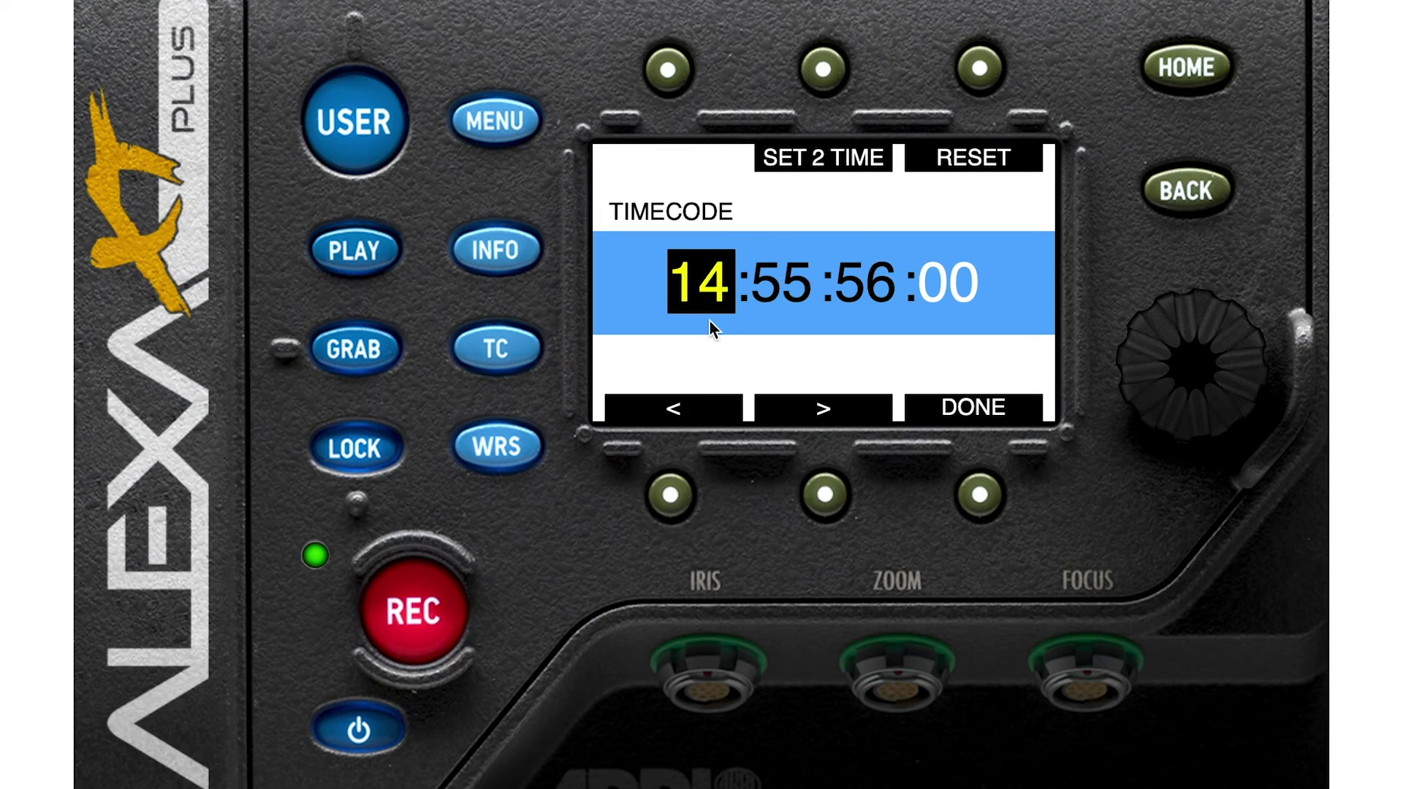
click(836, 520)
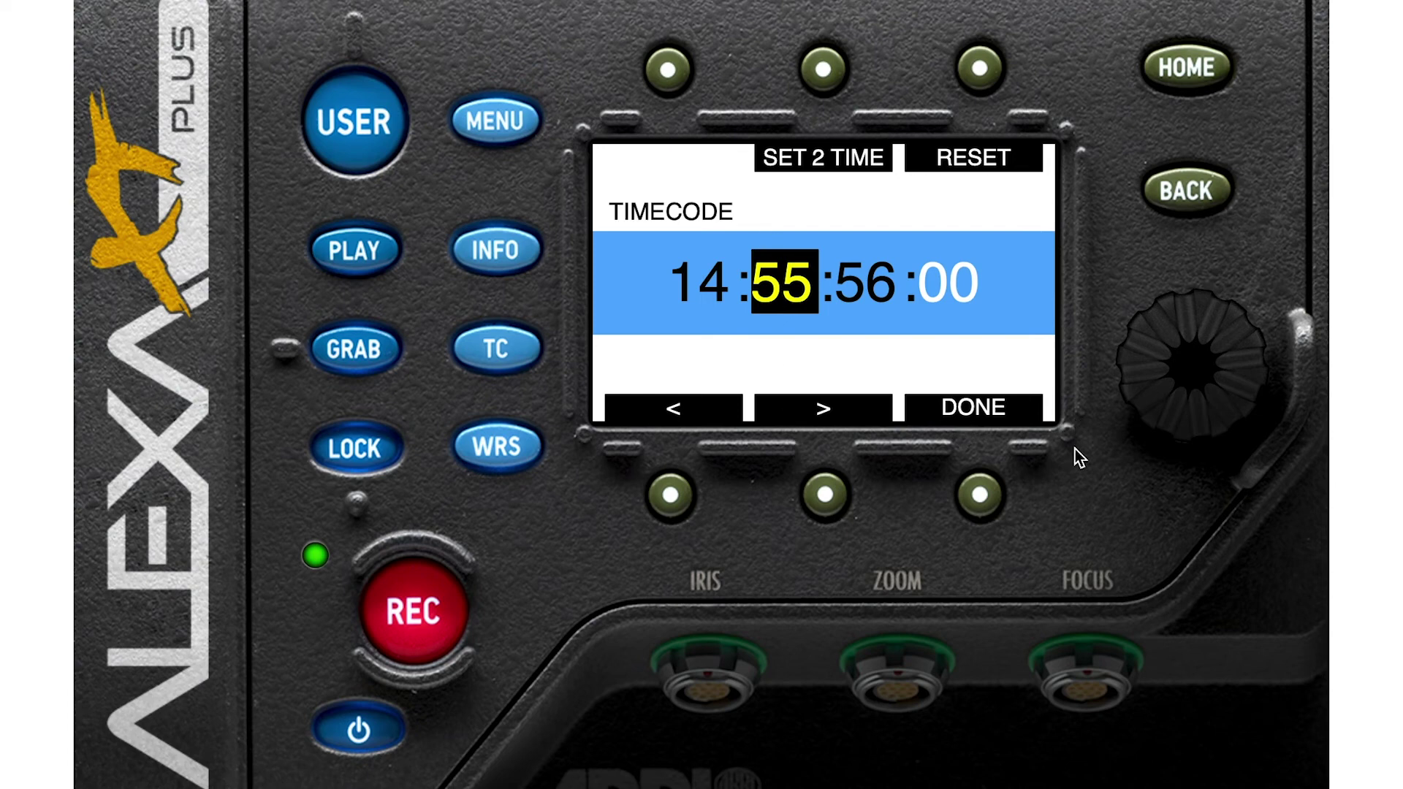
click(825, 496)
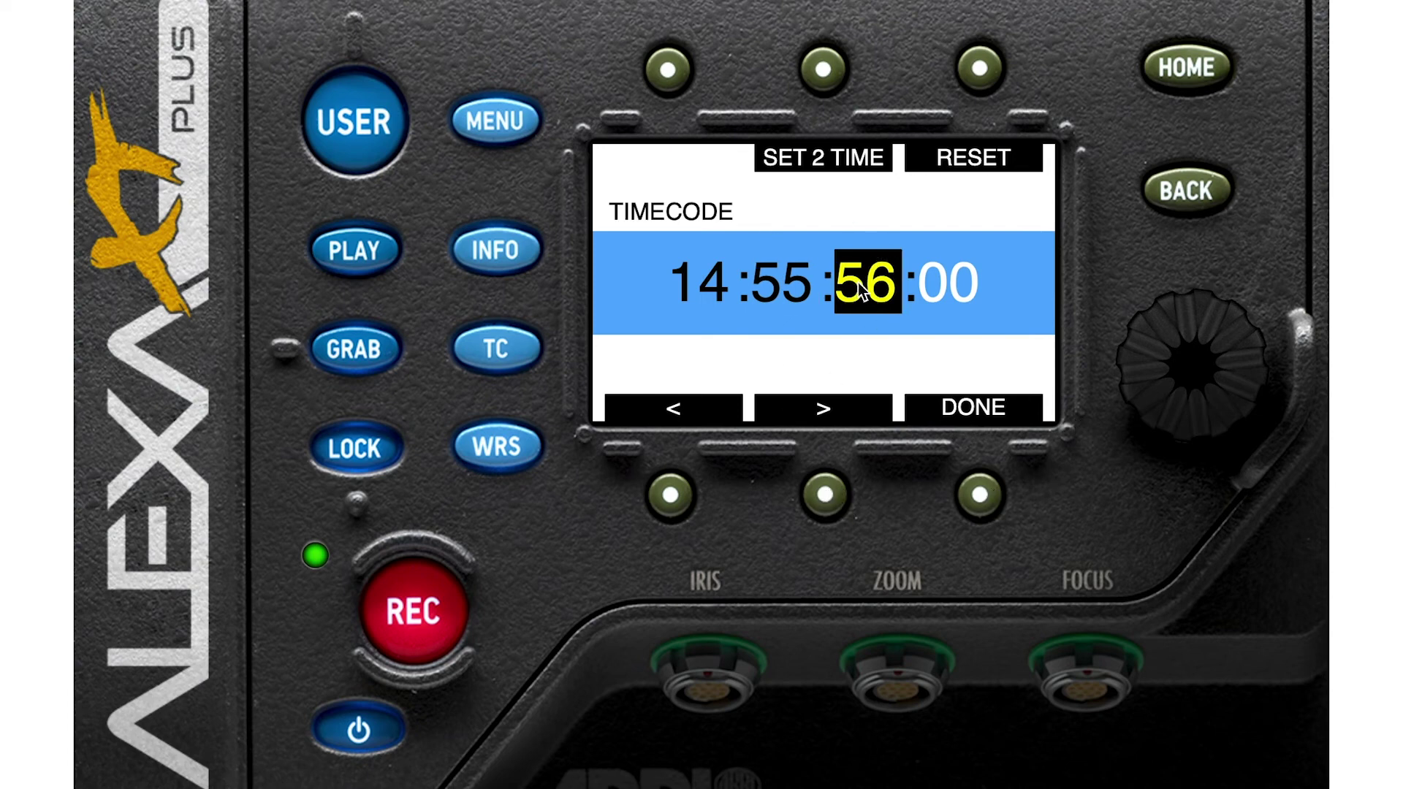